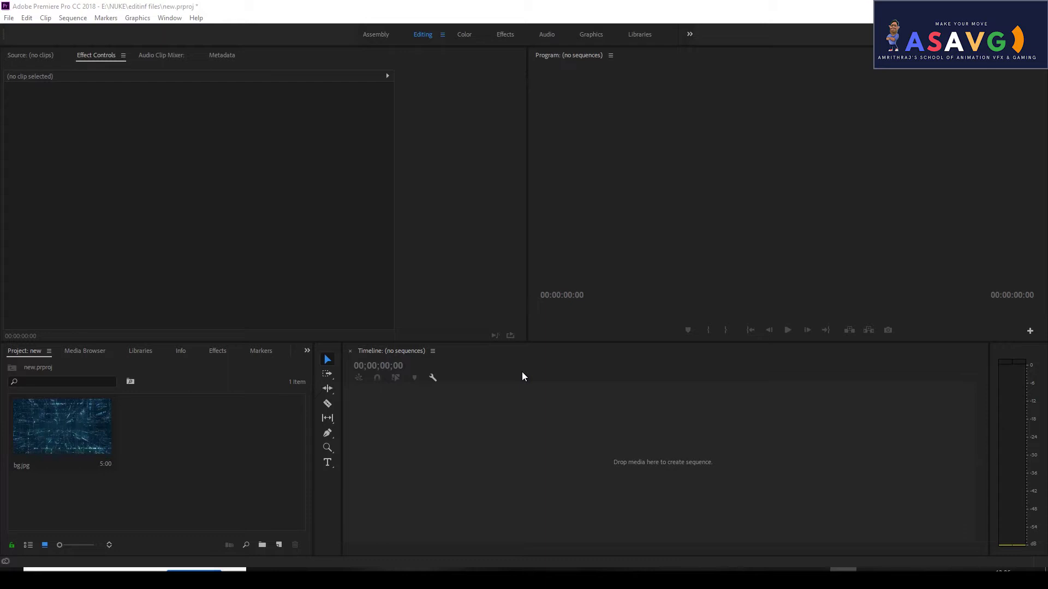
Create a sequence from bg.jpg and delete the image clip from it, leaving the timeline empty.
drag(64, 437, 466, 453)
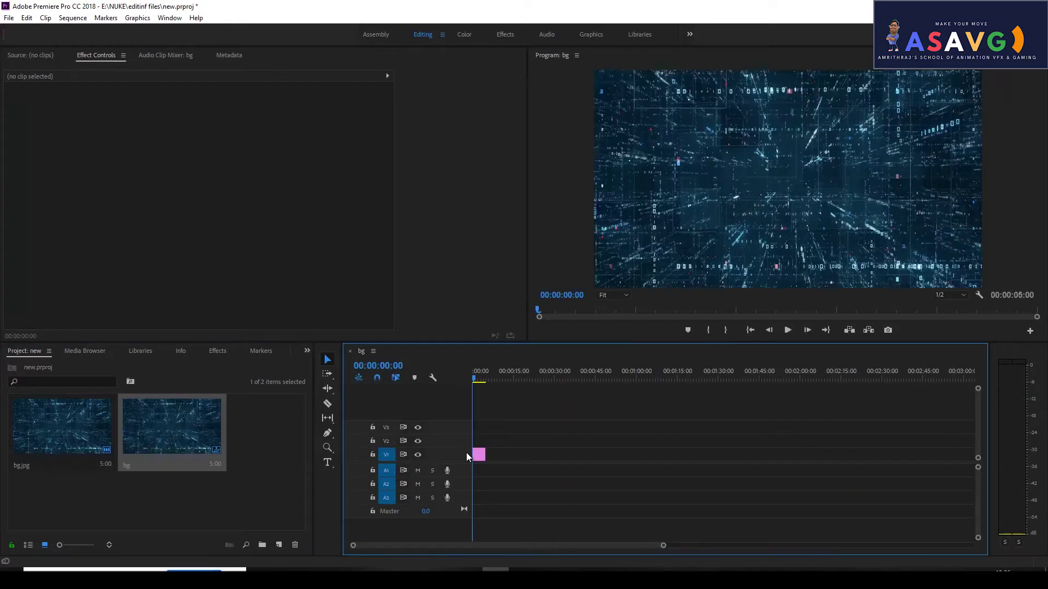
click(478, 375)
key(equal)
key(equal)
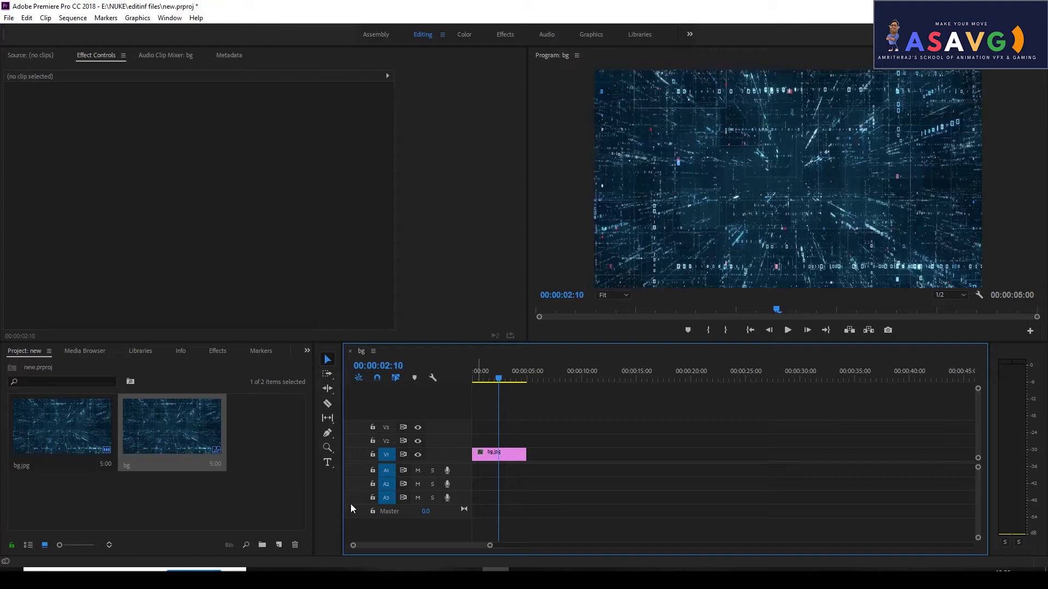
click(494, 455)
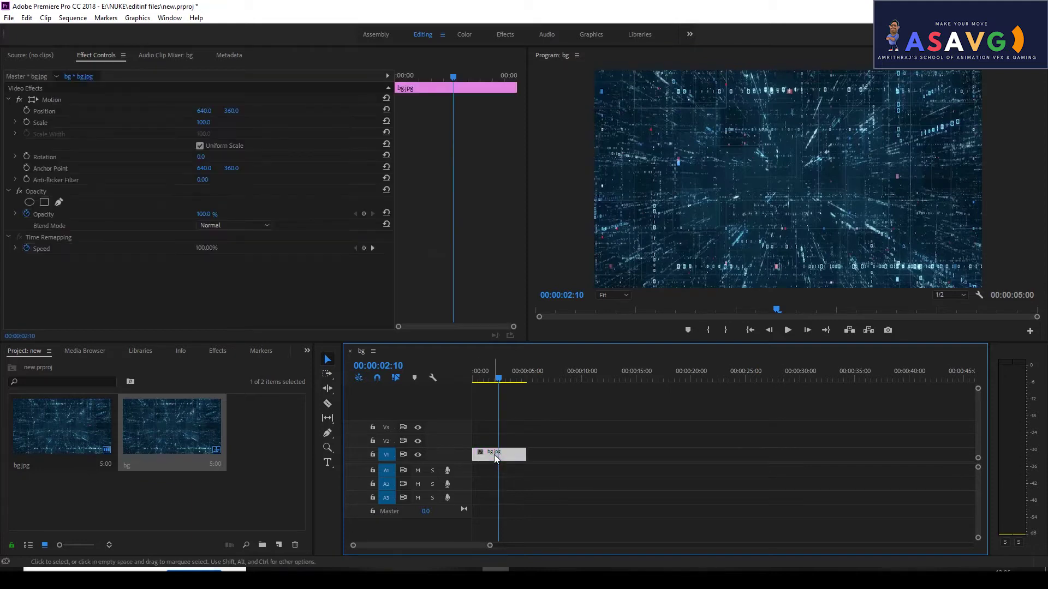
key(Delete)
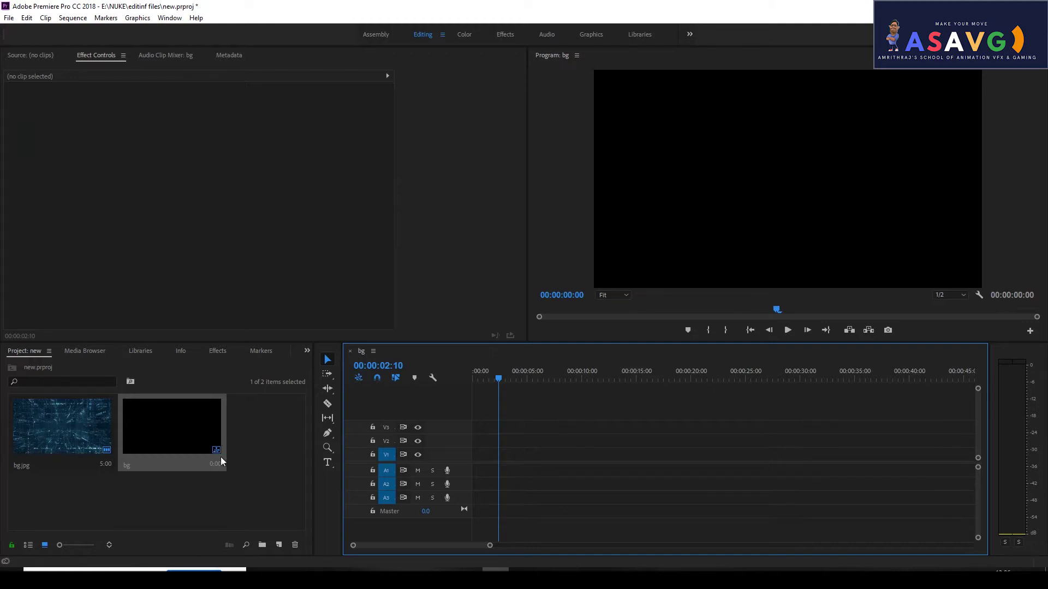
Create a 1280 × 720 legacy title named Title 03 with the text ASAVG in the upper middle of the frame.
click(9, 20)
mouse_move(34, 30)
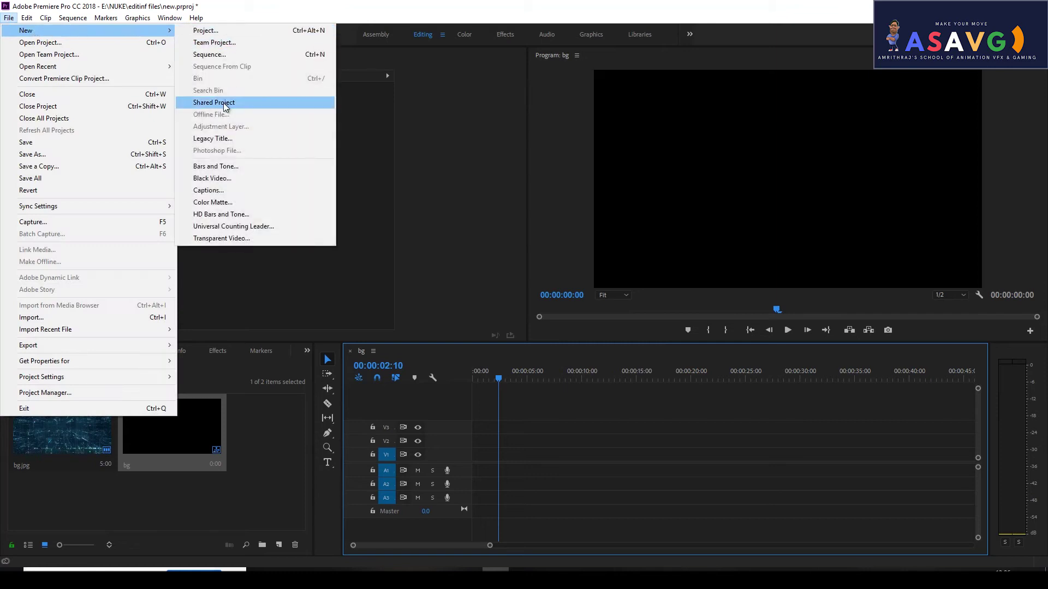
click(232, 139)
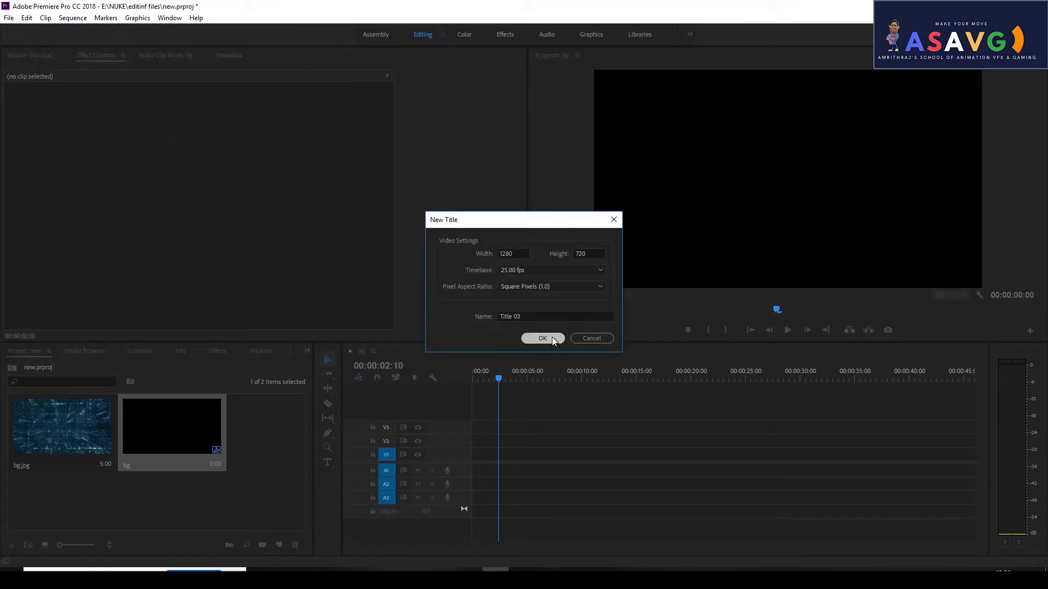
click(552, 340)
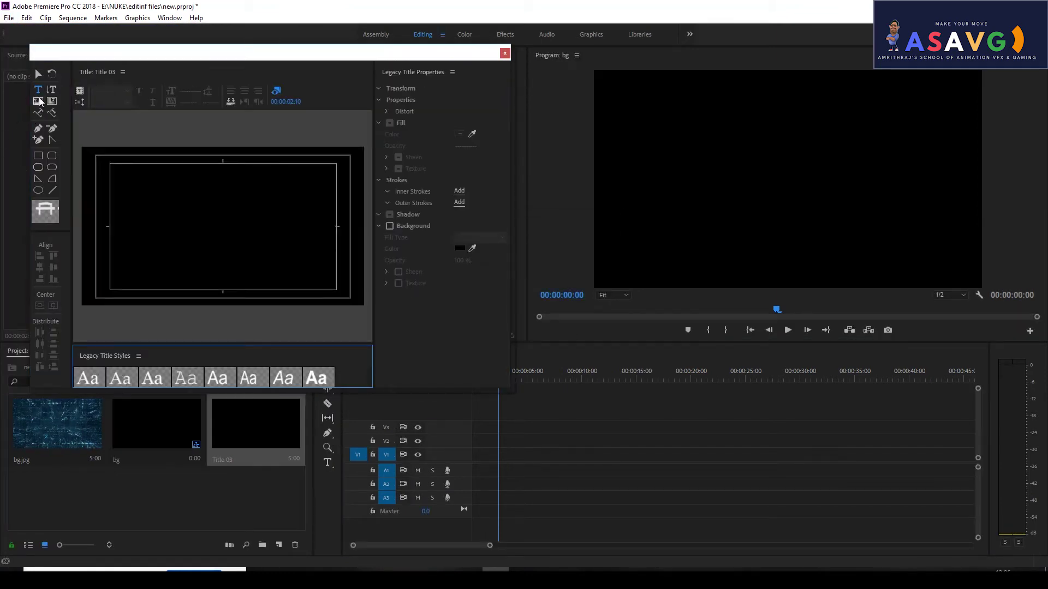
click(158, 217)
text(ASAVG)
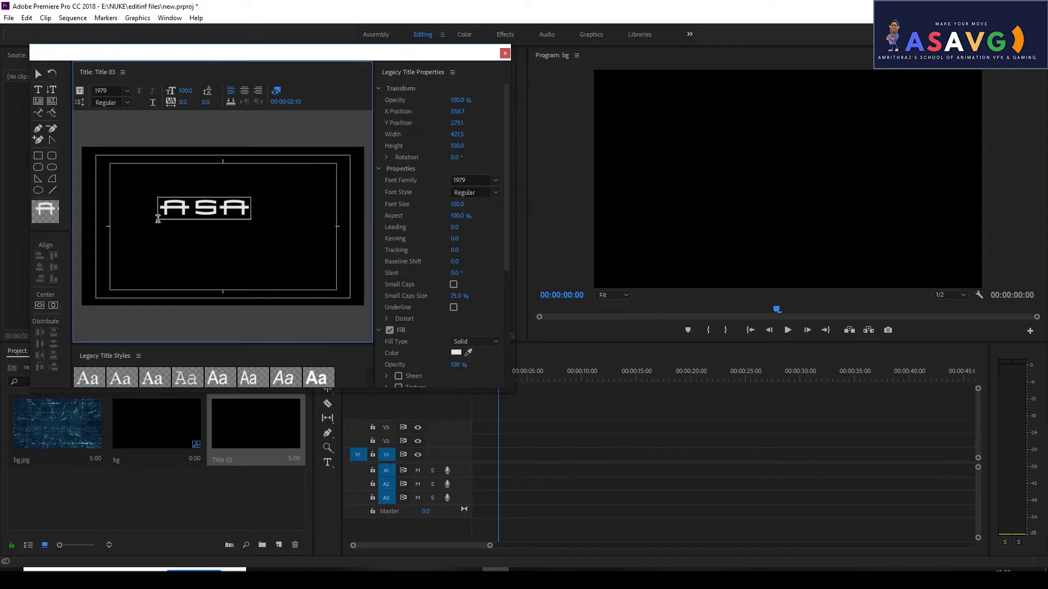
click(38, 73)
click(248, 206)
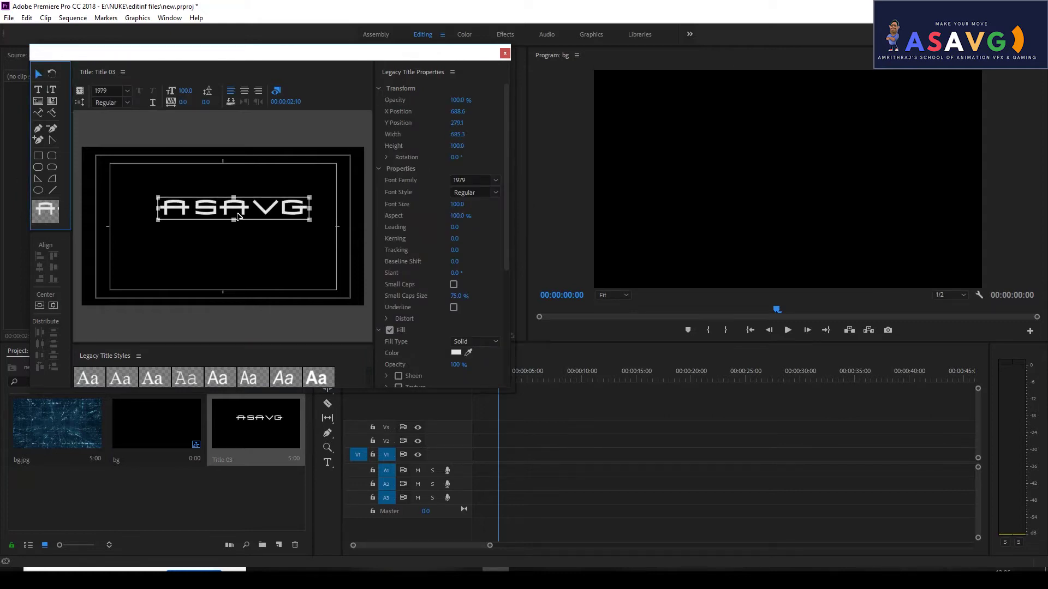
drag(248, 206, 242, 210)
Close the title editor and place Title 03 at the start of video track V2.
click(505, 53)
drag(234, 428, 484, 449)
drag(498, 378, 462, 385)
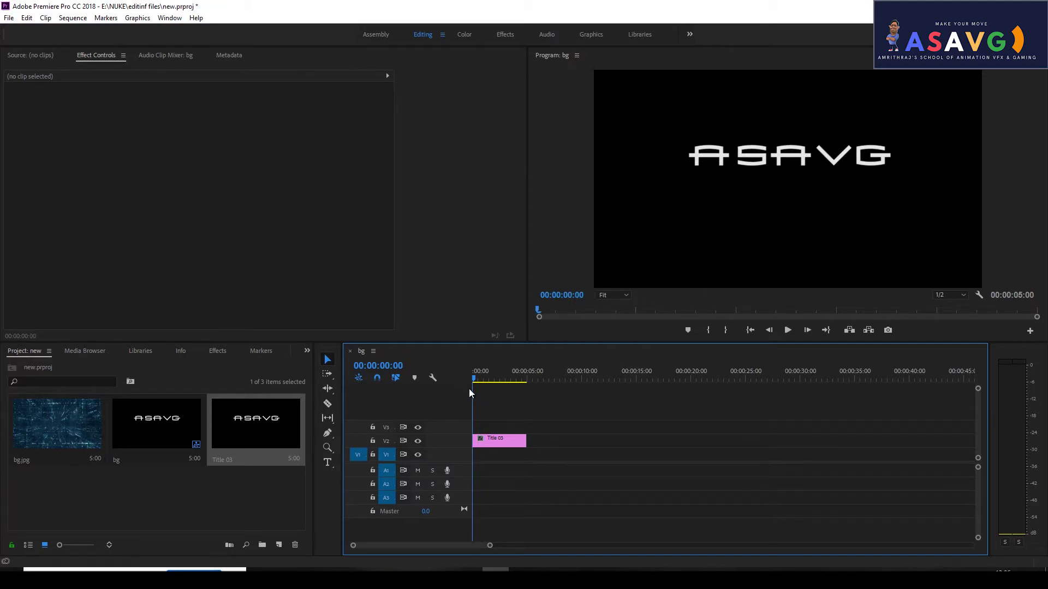
Search the effects for VR Digital Glitch and apply it to the Title 03 clip.
click(219, 352)
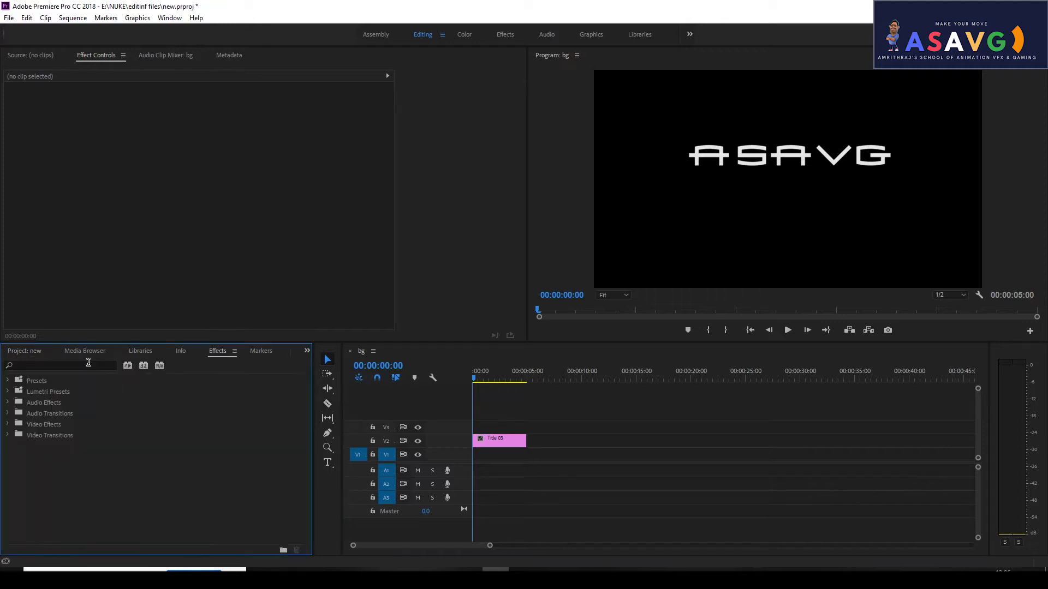
click(89, 363)
text(v)
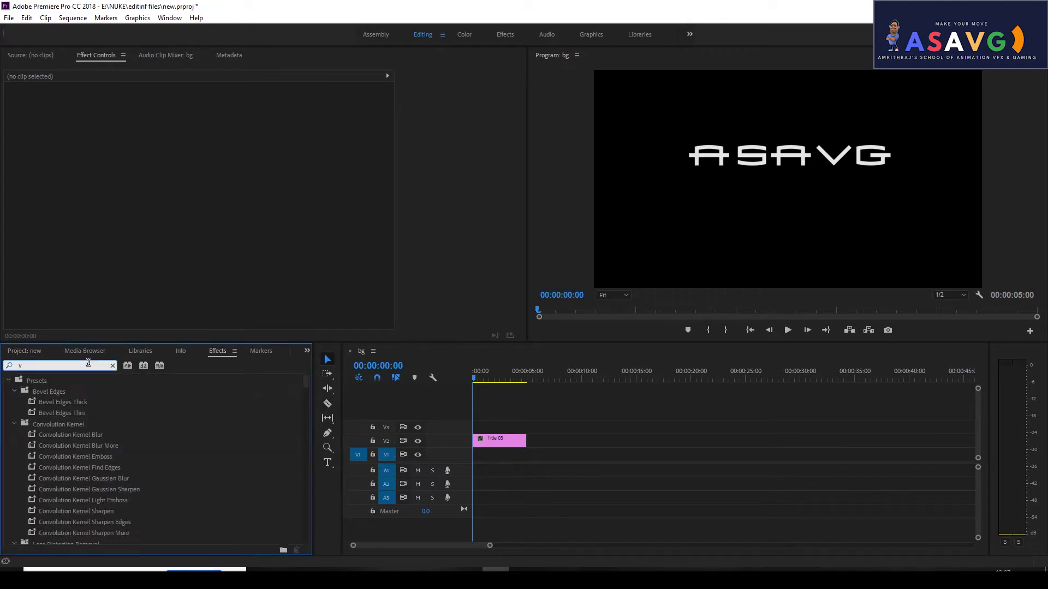
text(R)
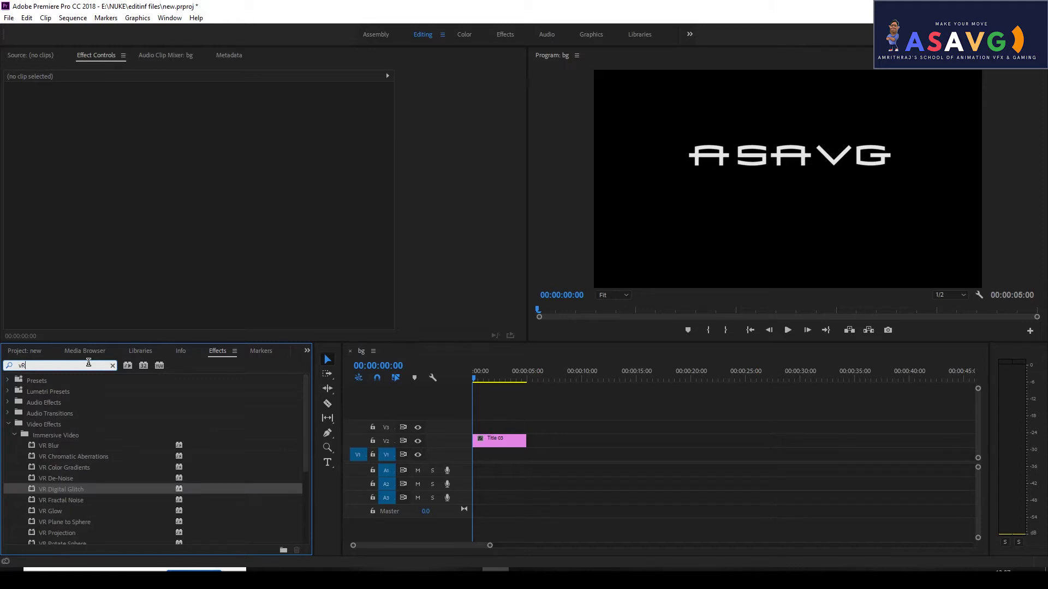
key(BackSpace)
key(BackSpace)
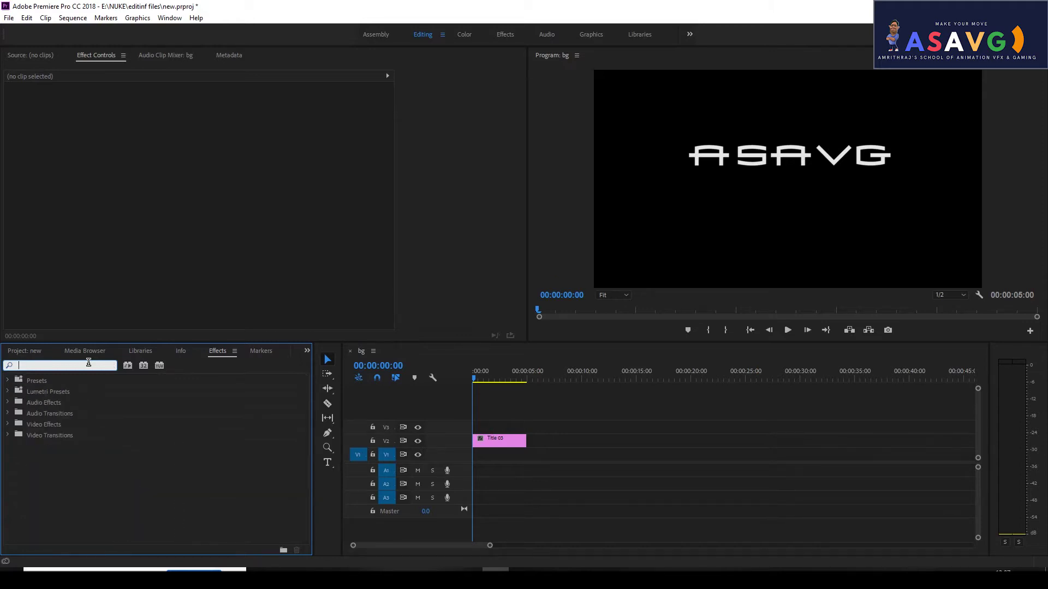
text(VR)
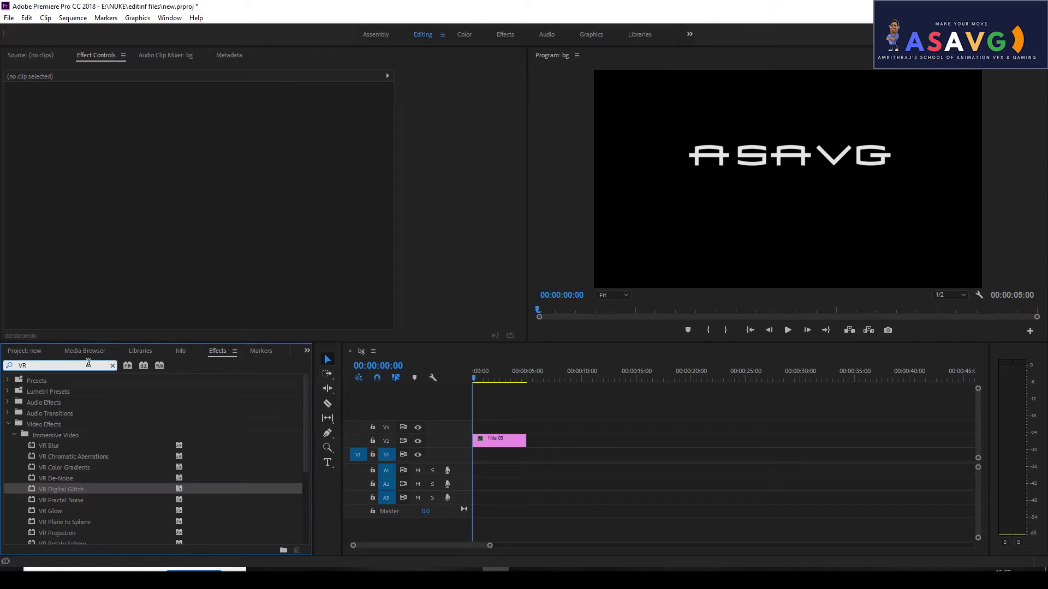
text( Dig)
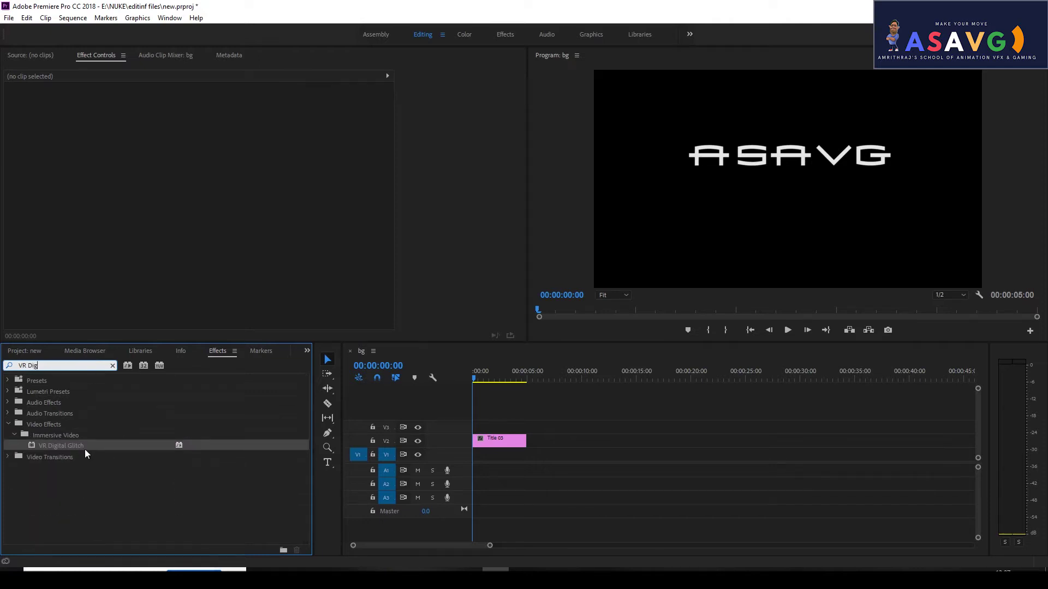
drag(51, 445, 494, 444)
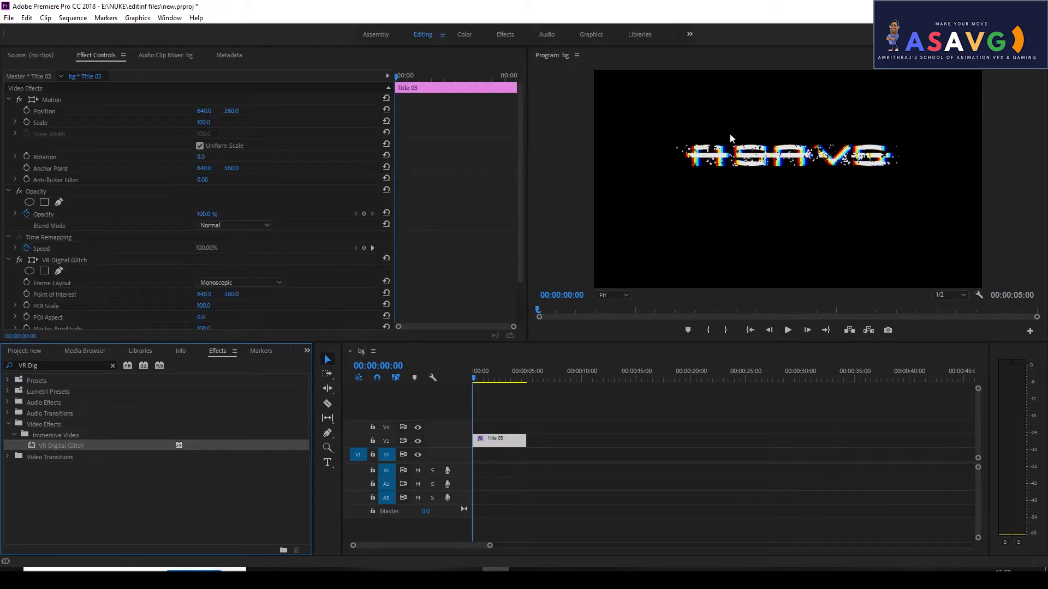
Set the Title 03 clip's scale to 144 and its position to 655, 502.
drag(204, 122, 498, 267)
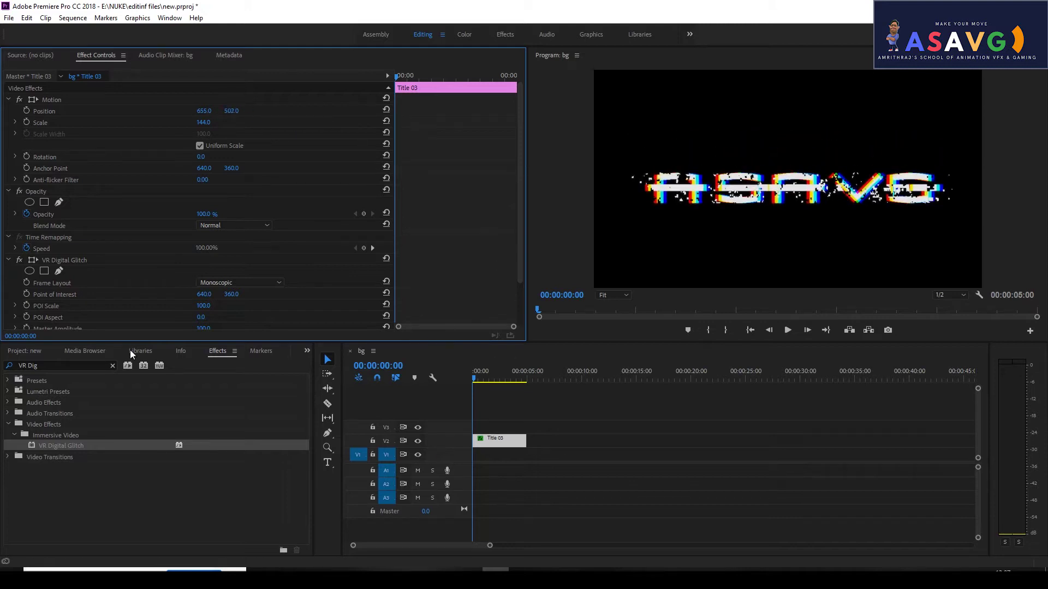
Toggle the VR Digital Glitch effect off and on repeatedly to compare the title with and without it.
scroll(158, 247, down, 2)
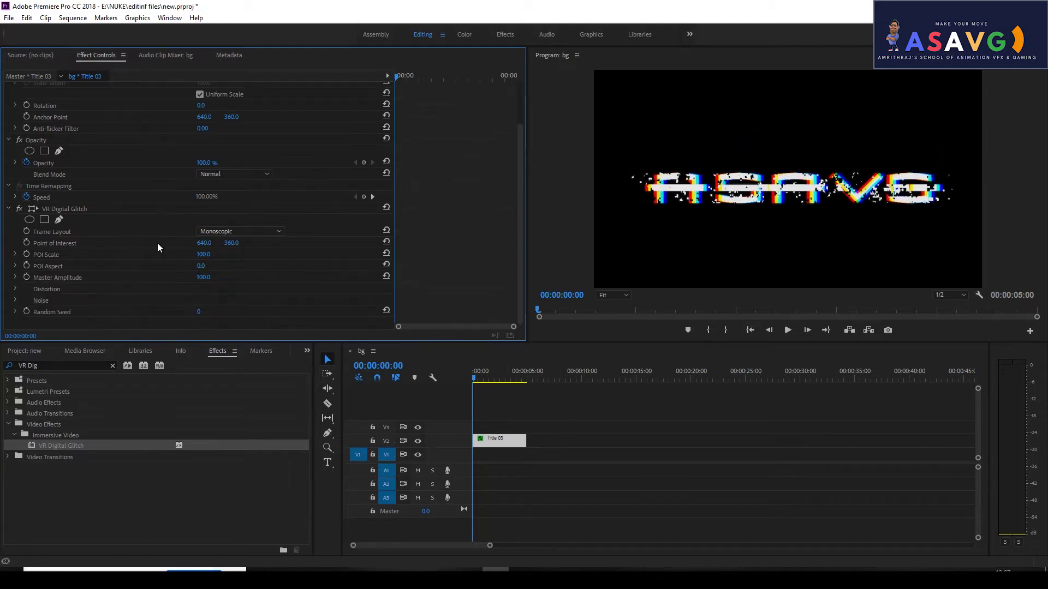
click(19, 209)
click(19, 209)
click(20, 209)
click(20, 210)
click(20, 209)
click(20, 210)
click(20, 209)
click(20, 209)
click(20, 210)
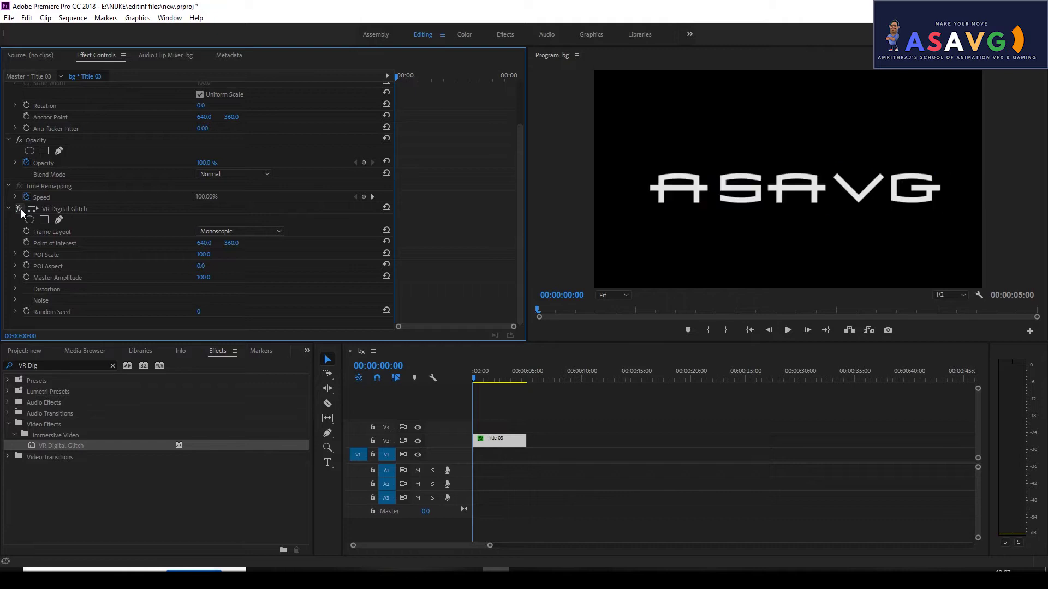
click(20, 209)
click(20, 209)
click(21, 210)
click(20, 210)
click(20, 210)
click(20, 210)
click(20, 210)
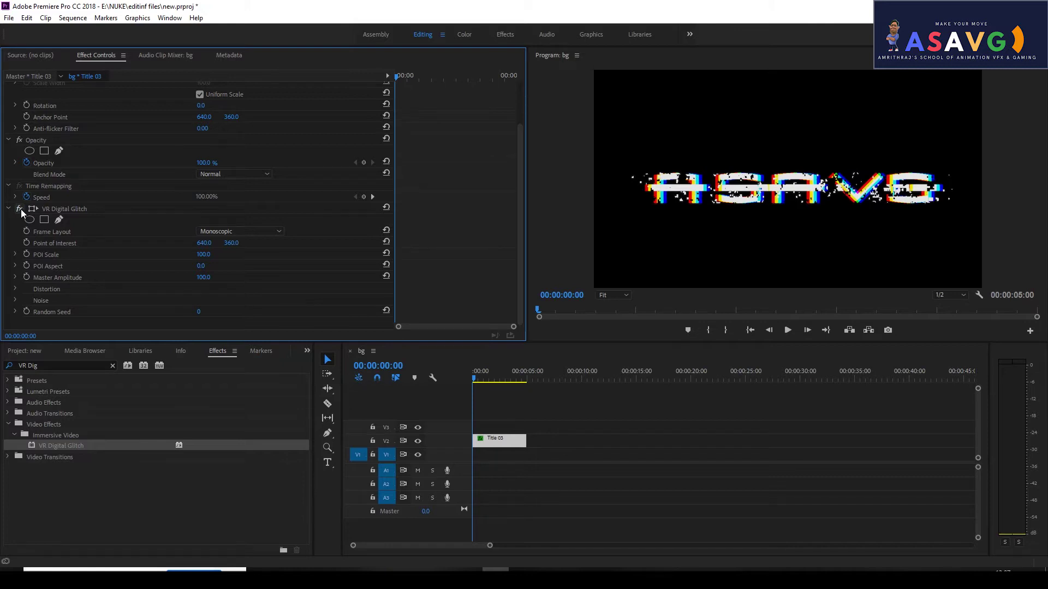
click(20, 210)
click(20, 210)
click(20, 210)
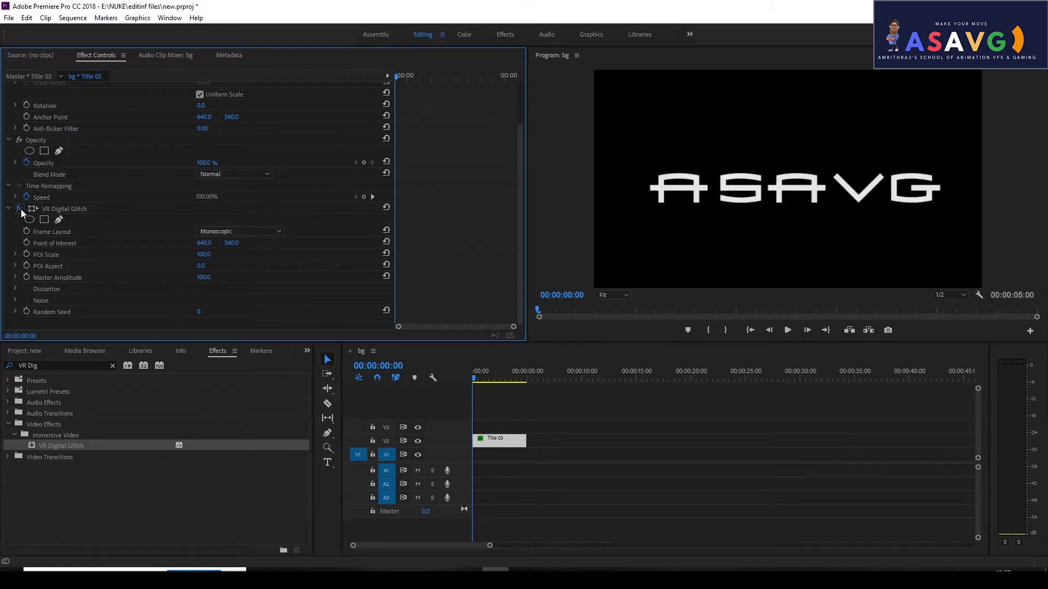
click(20, 210)
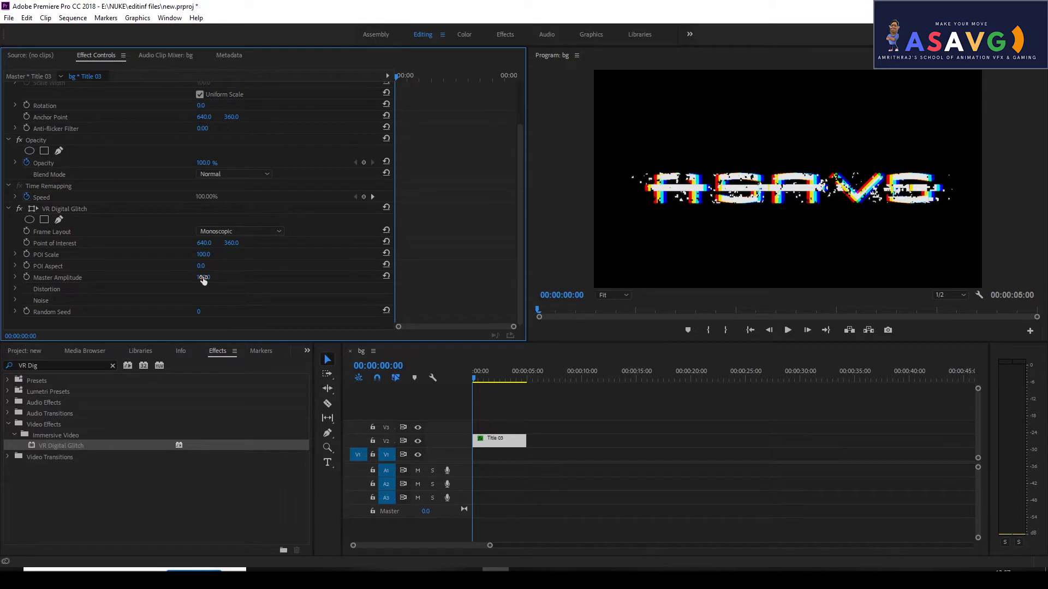
Keyframe the glitch's Master Amplitude from 0 at 00:00:00:00 to 100 at 00:00:01:01.
drag(203, 280, 135, 281)
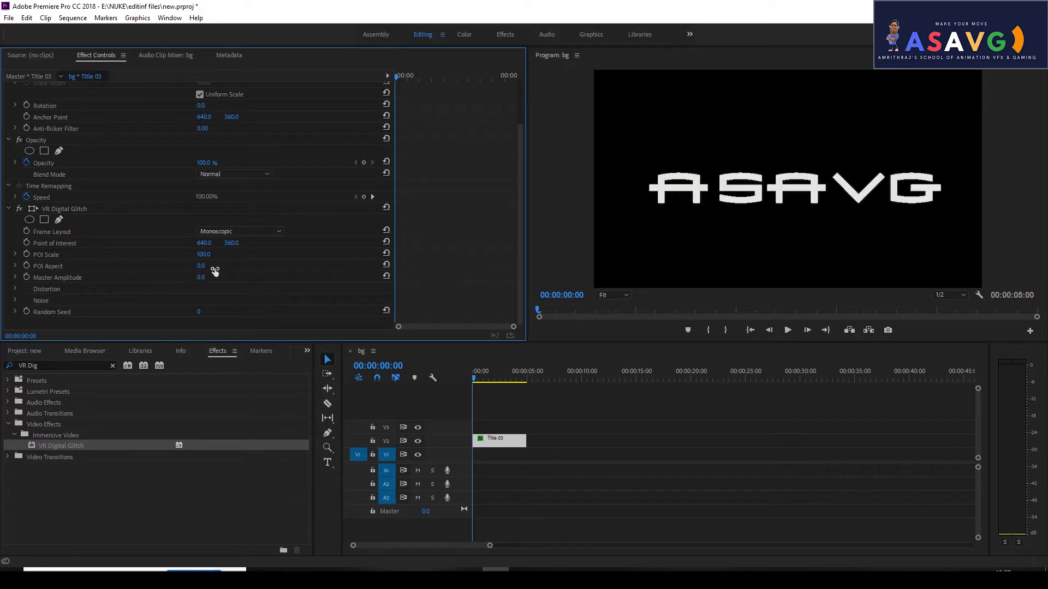
drag(200, 280, 262, 294)
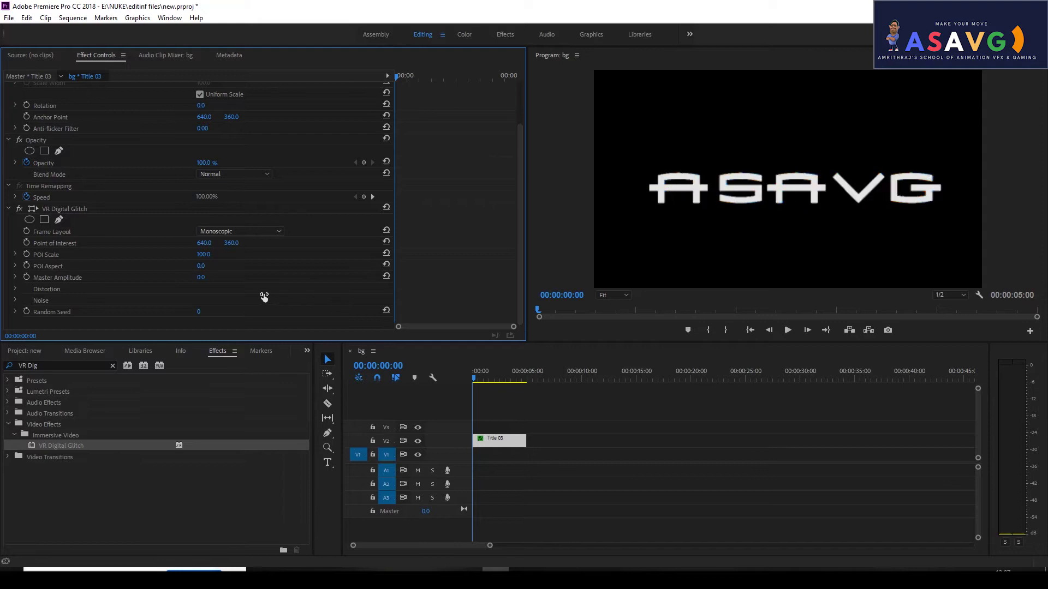
click(27, 278)
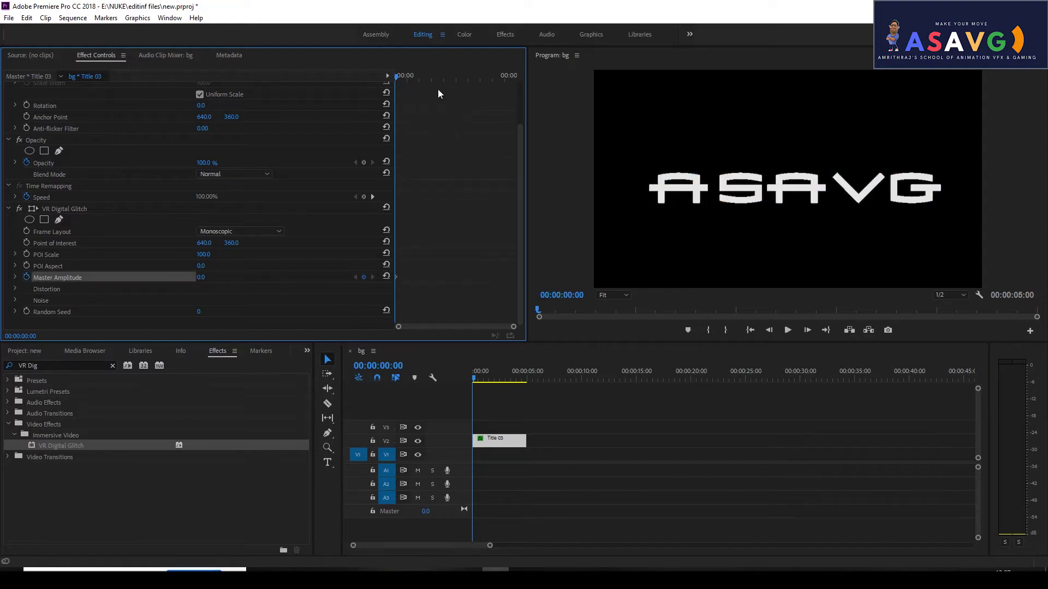
drag(400, 83, 420, 82)
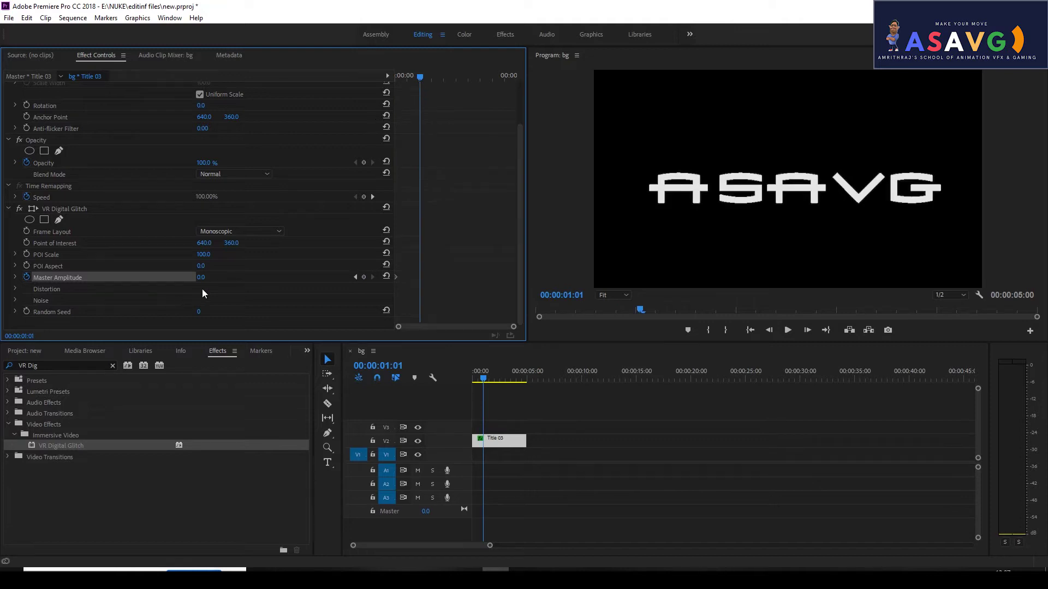
drag(202, 279, 332, 275)
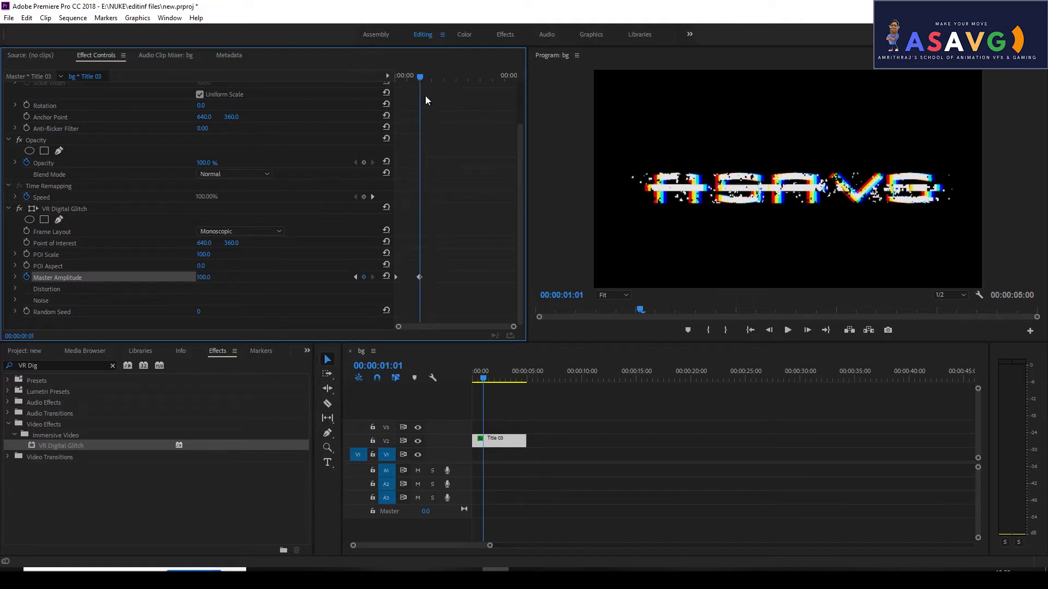
Play the Master Amplitude animation from the start and return the playhead to 00:00:00:00.
drag(419, 80, 384, 75)
key(space)
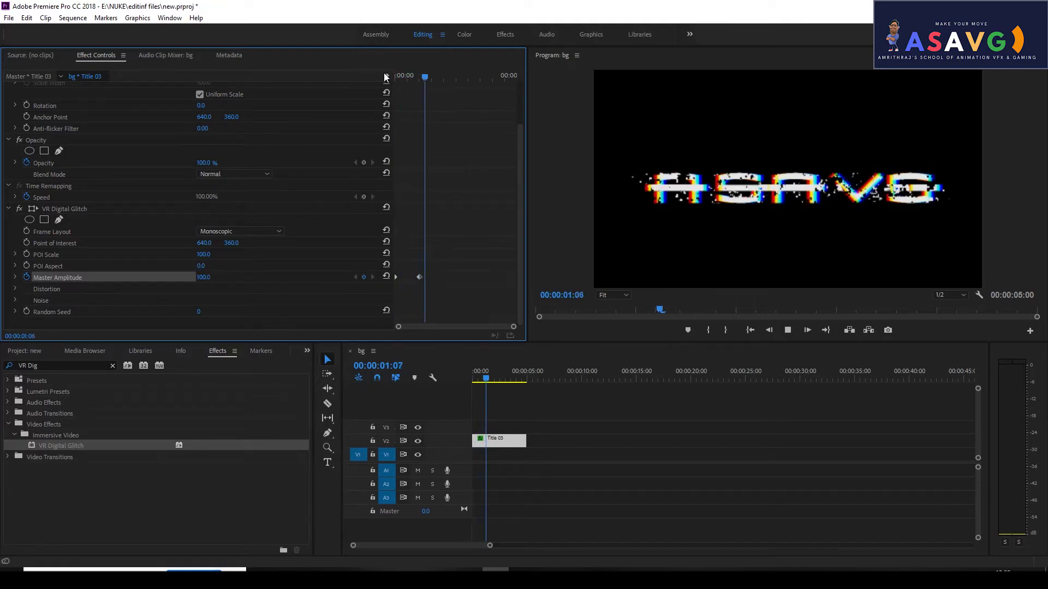
drag(421, 79, 385, 80)
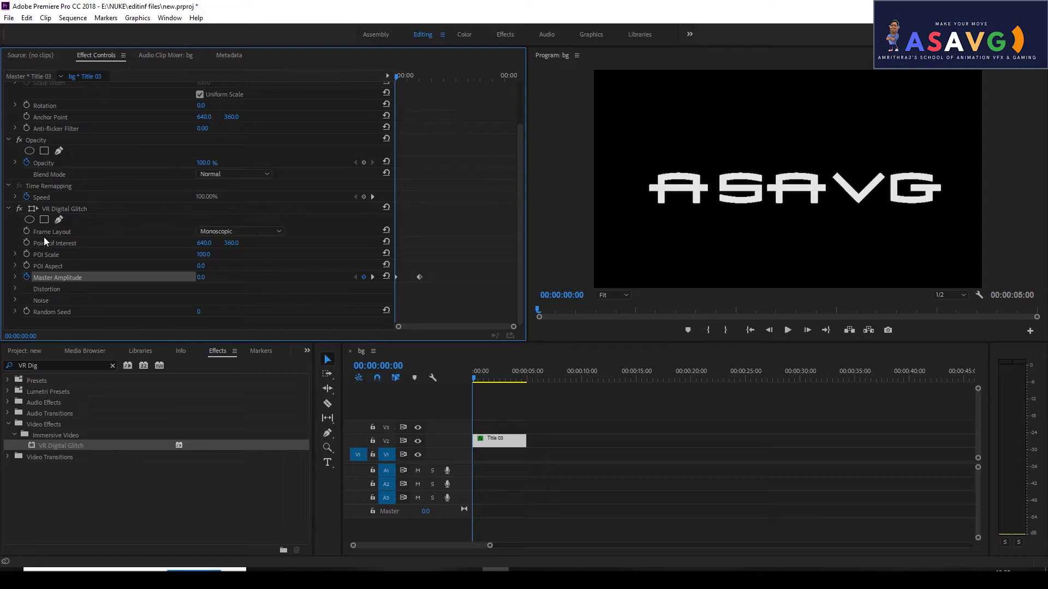
Compare the glitch's Monoscopic and Stereoscopic - Over/Under frame layouts on a glitched frame and keep Stereoscopic - Over/Under.
click(214, 233)
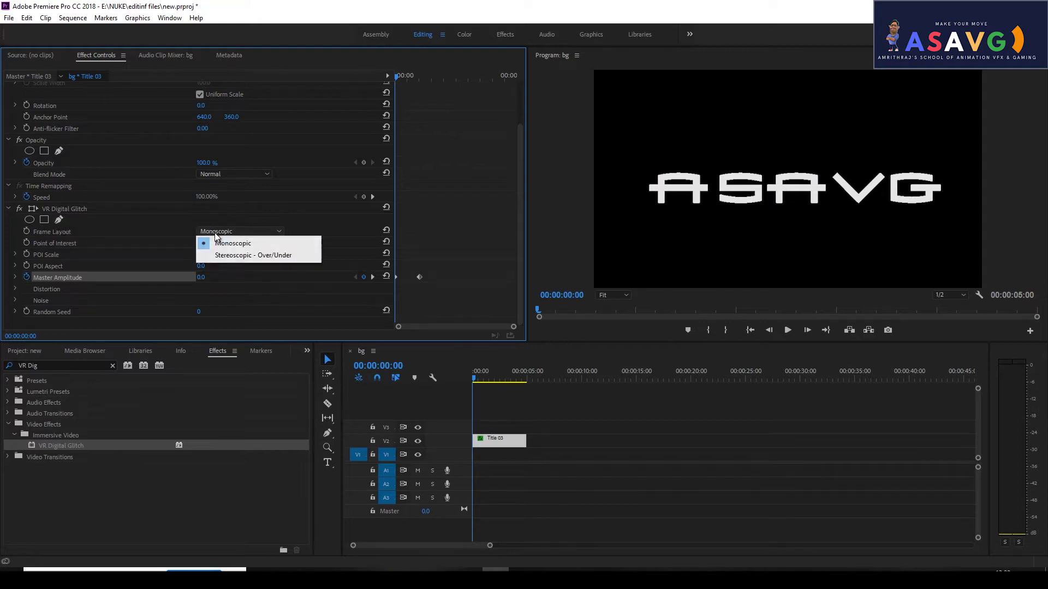
click(232, 258)
drag(480, 379, 508, 377)
click(265, 232)
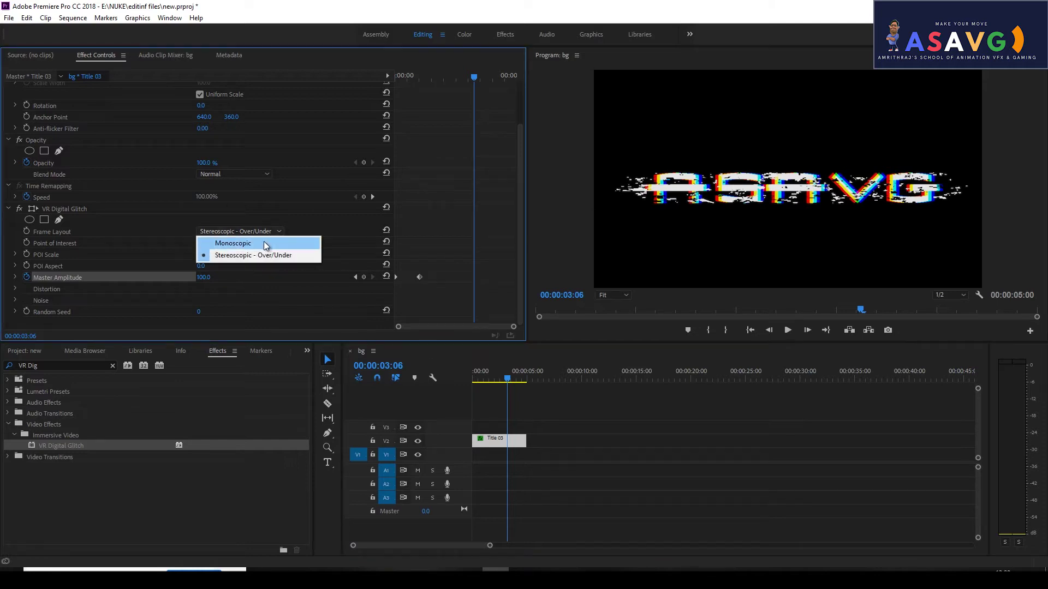
click(264, 241)
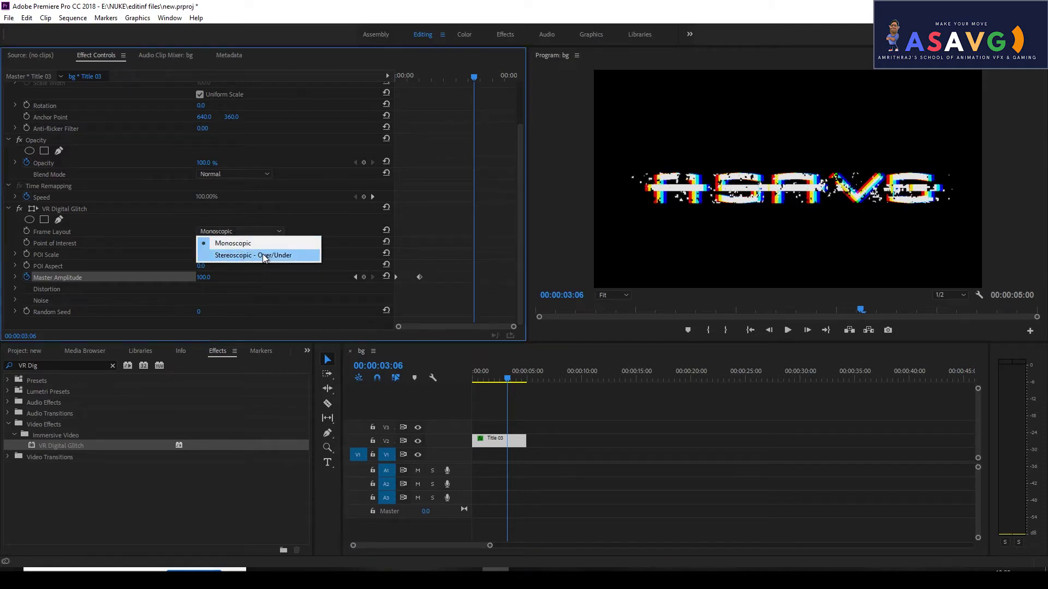
click(263, 255)
Play the title's opening second several times to review the glitch with the stereoscopic frame layout.
click(475, 377)
key(space)
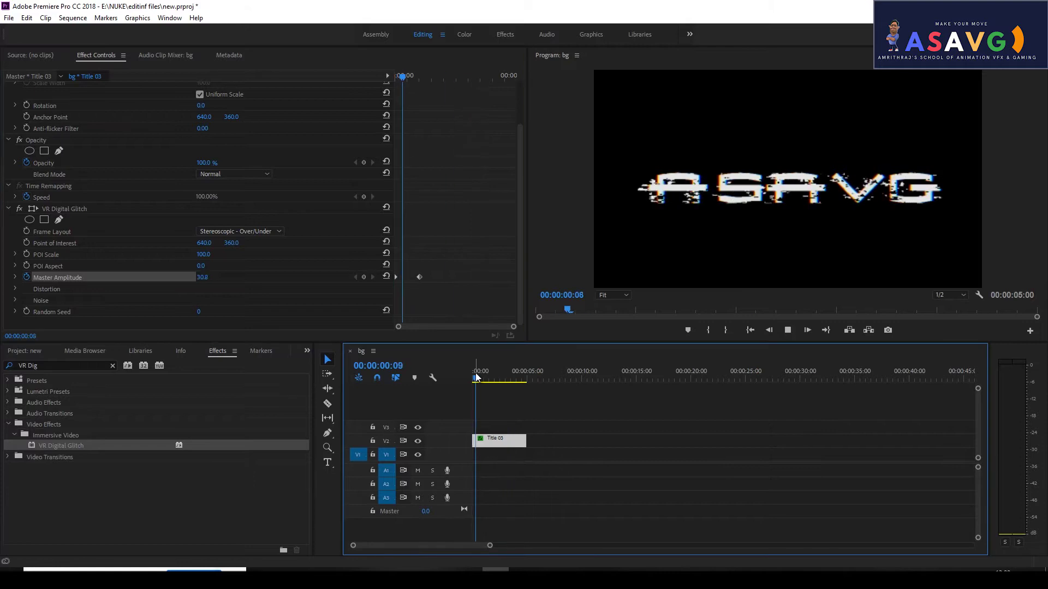
key(space)
drag(489, 379, 467, 378)
key(space)
key(space)
drag(416, 78, 386, 77)
key(space)
key(space)
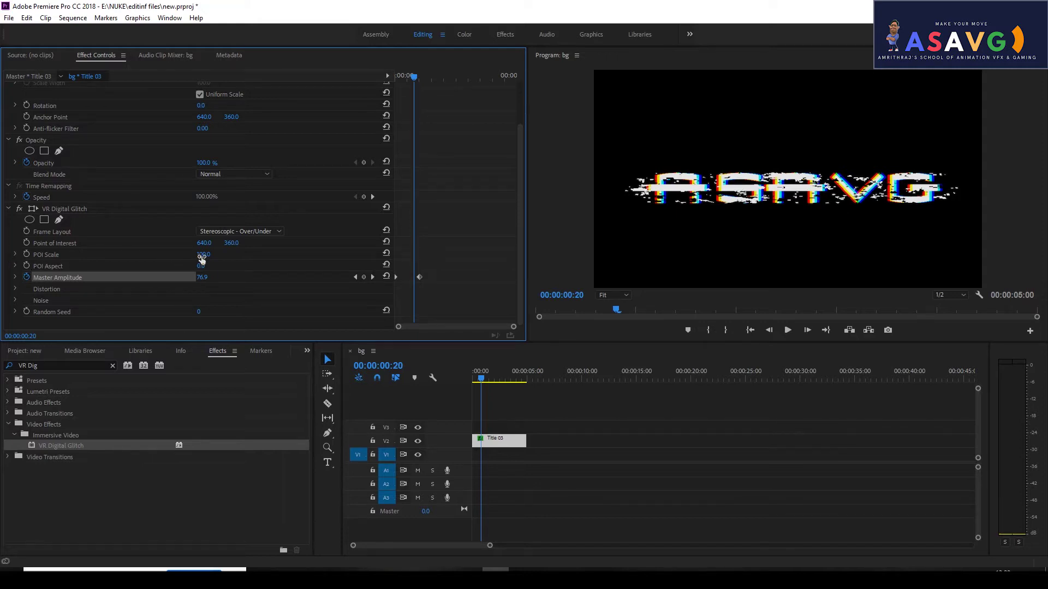
Remove the glitch's Master Amplitude keyframes and reset Master Amplitude to 0.
mouse_move(208, 257)
mouse_down()
mouse_move(232, 257)
mouse_move(183, 254)
mouse_move(228, 258)
mouse_up()
key(ctrl+z)
click(419, 276)
click(386, 275)
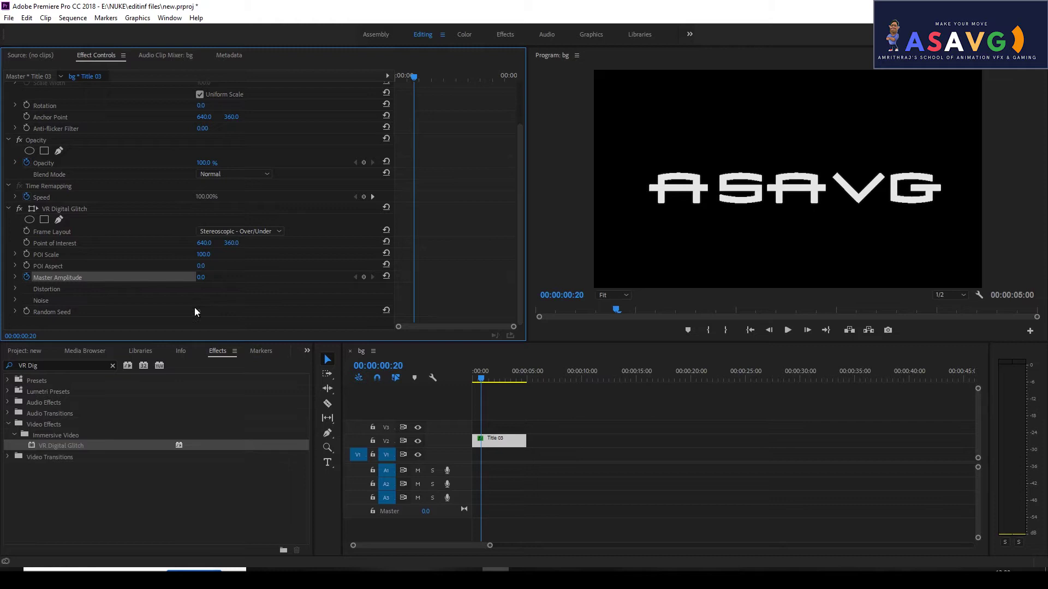
Set the glitch's Master Amplitude to 46, POI Aspect to 50 and Random Seed to 39 at 00:00:00:20.
drag(204, 255, 273, 283)
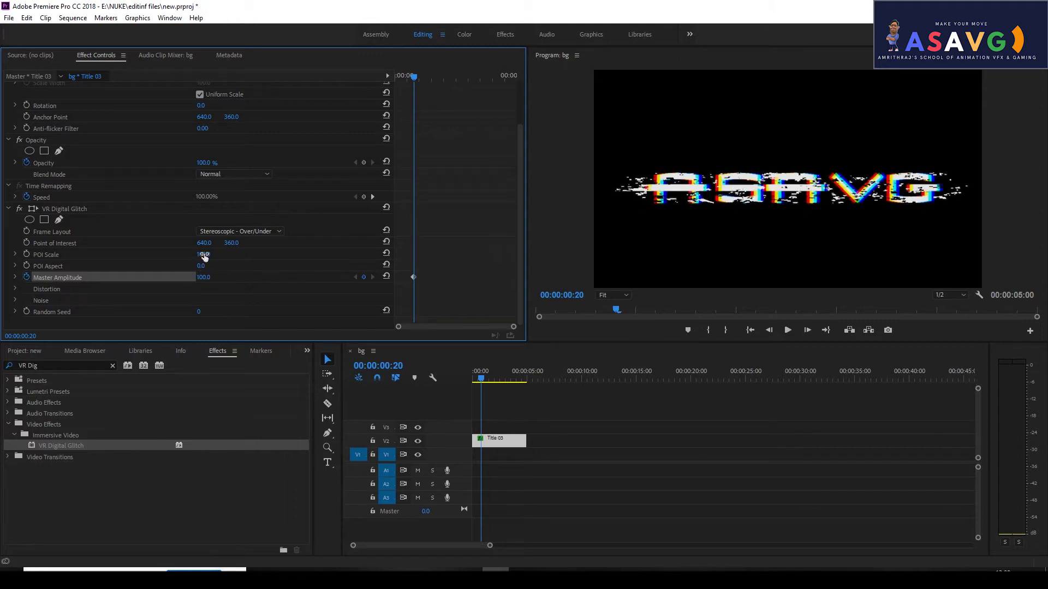
mouse_move(204, 256)
mouse_down()
mouse_move(250, 253)
mouse_move(170, 251)
mouse_move(251, 250)
mouse_move(175, 252)
mouse_move(239, 250)
mouse_move(186, 254)
mouse_up()
mouse_move(203, 266)
mouse_down()
mouse_move(246, 263)
mouse_move(147, 263)
mouse_move(226, 264)
mouse_move(229, 282)
mouse_move(187, 278)
mouse_move(202, 279)
mouse_move(206, 266)
mouse_up()
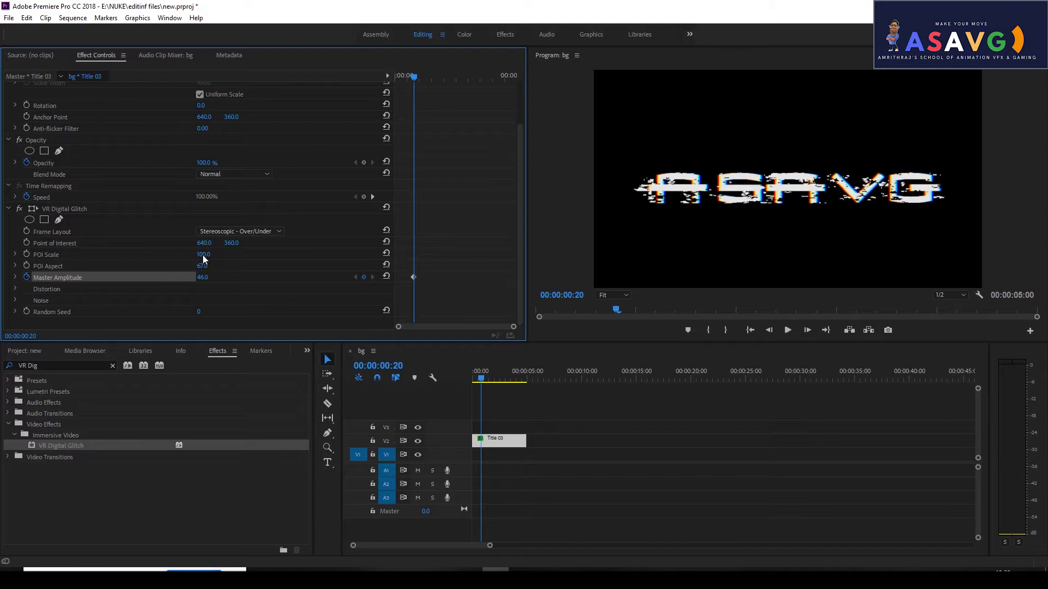
drag(202, 267, 262, 254)
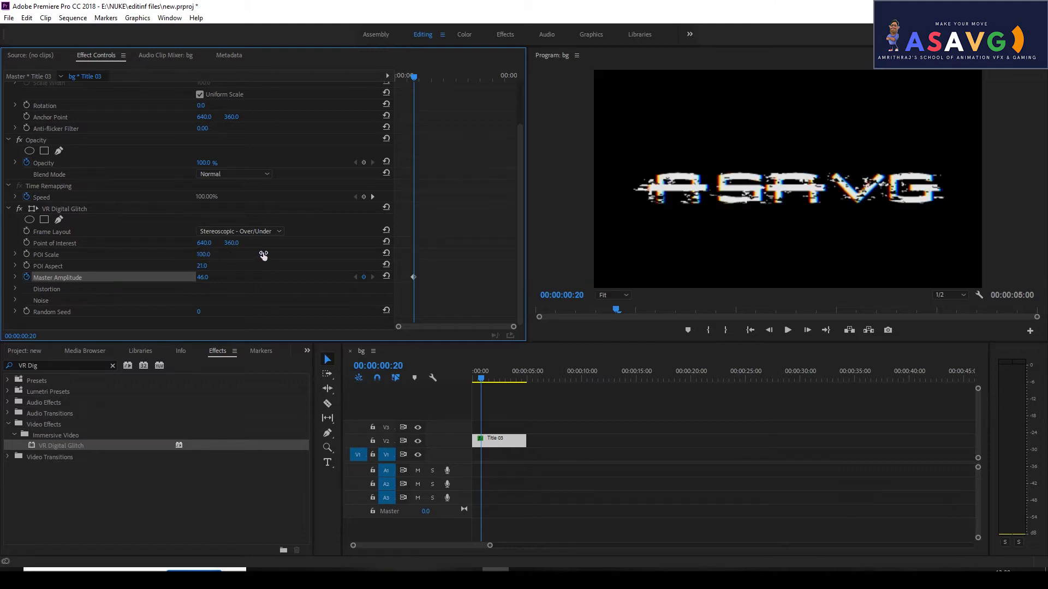
drag(199, 268, 211, 268)
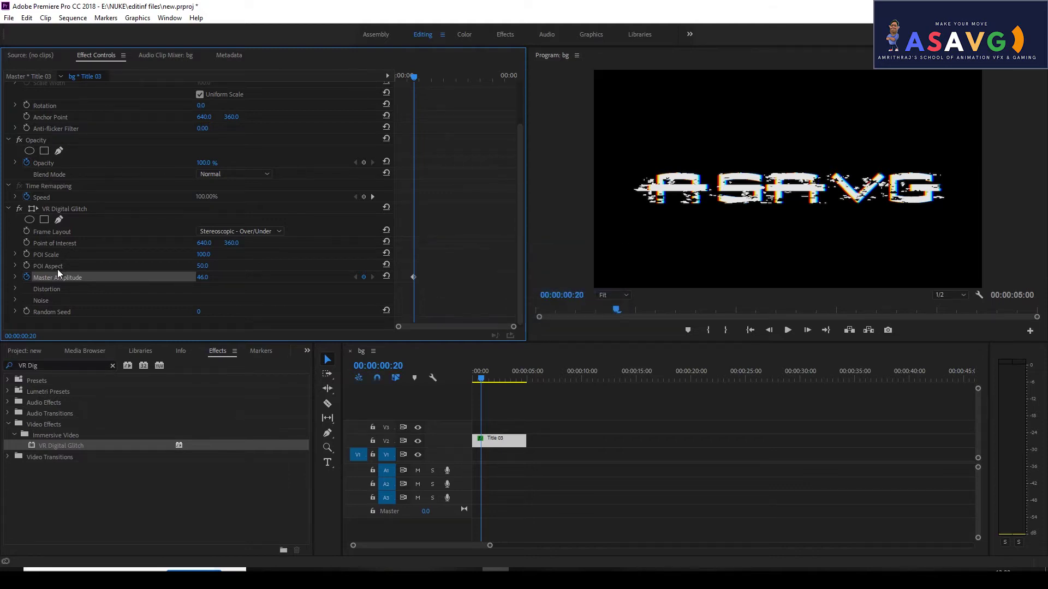
mouse_move(198, 316)
mouse_down()
mouse_move(297, 311)
mouse_move(215, 307)
mouse_up()
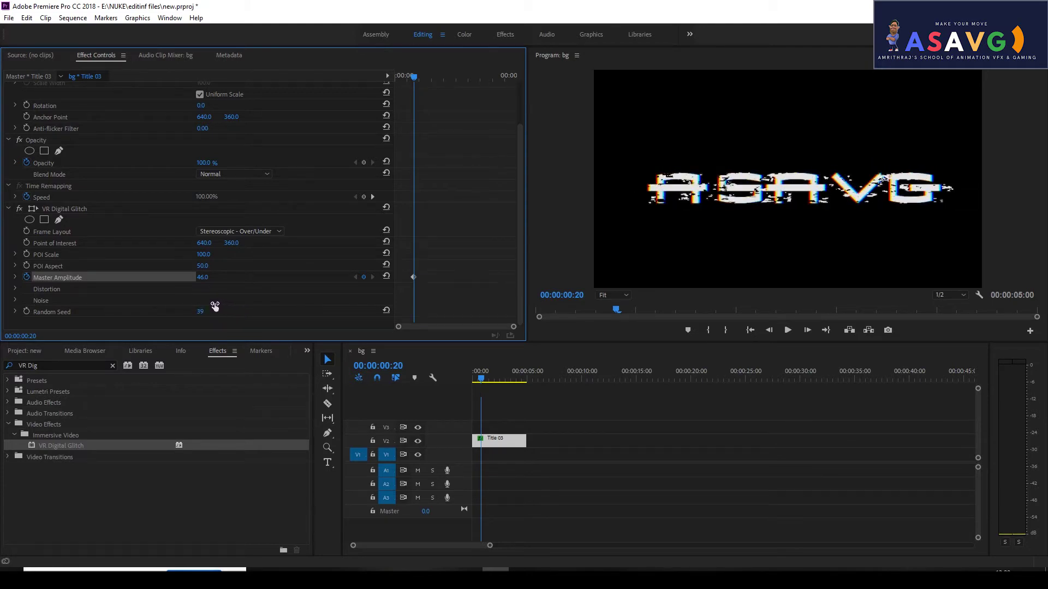
Keyframe the glitch's Random Seed from 0 at 00:00:00:00 to 64 at 00:00:01:00.
drag(407, 80, 395, 80)
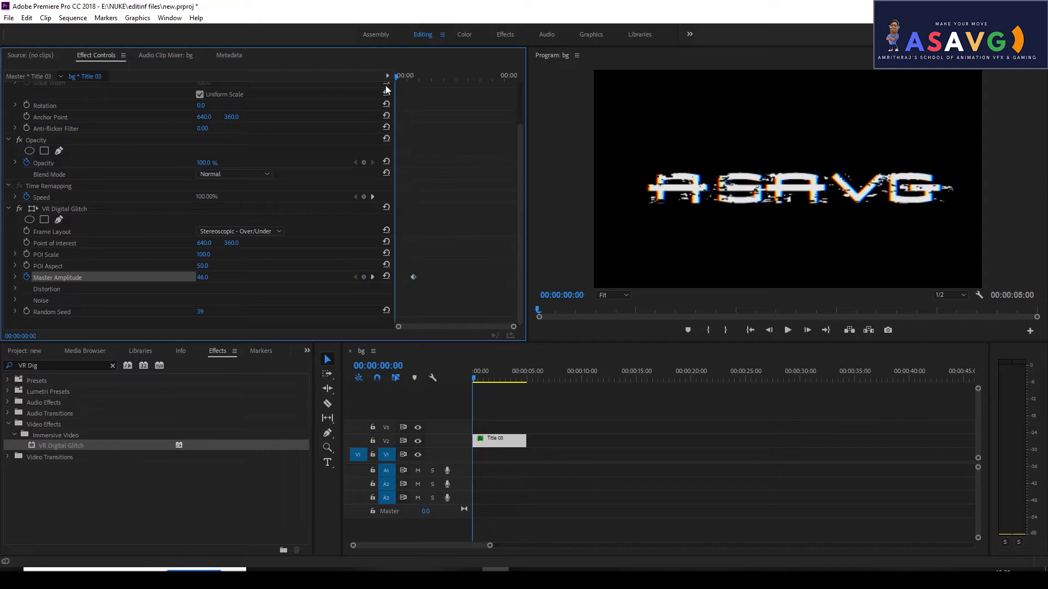
click(27, 312)
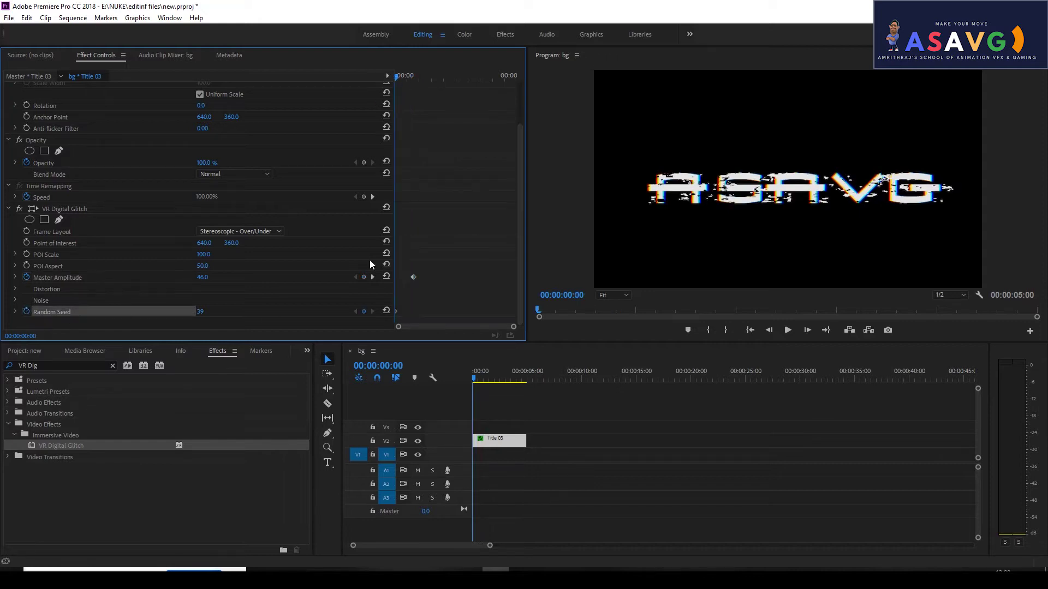
click(201, 311)
text(0)
key(Return)
drag(399, 78, 420, 82)
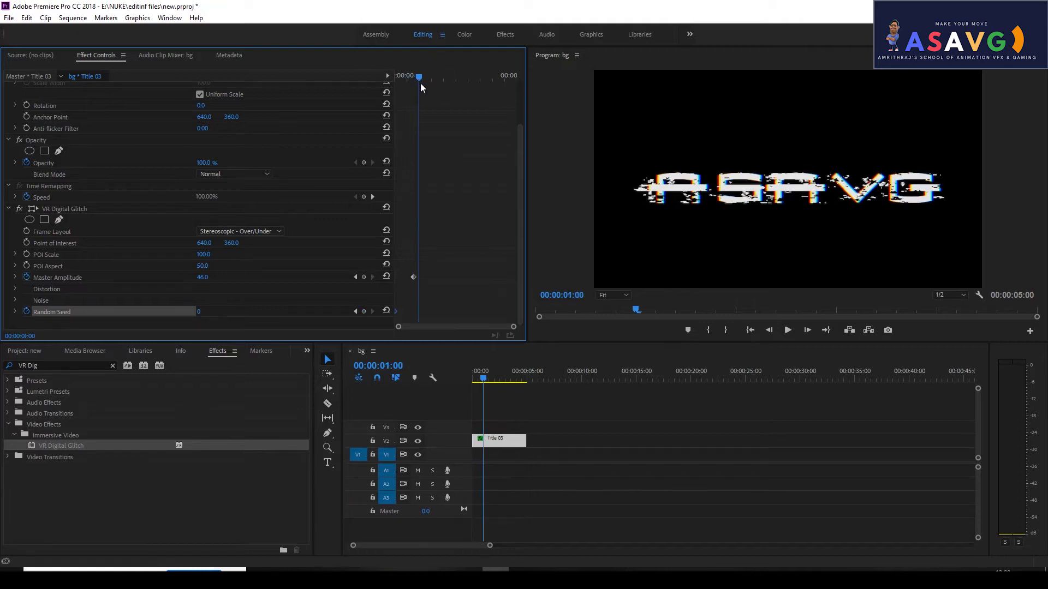
drag(197, 313, 232, 311)
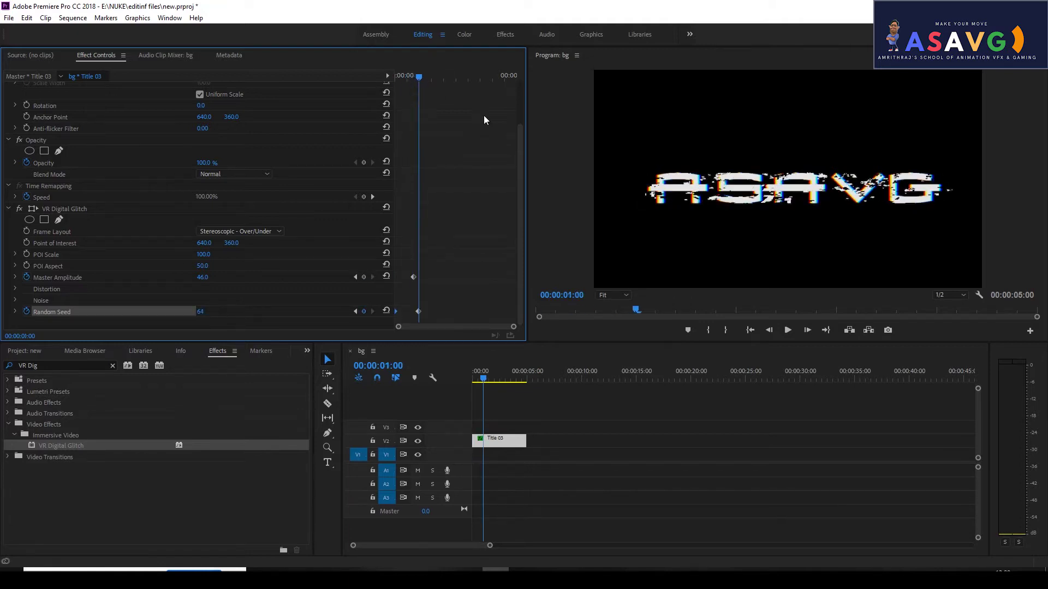
Play the Random Seed animation over the title's opening and return the playhead to 00:00:00:00.
key(space)
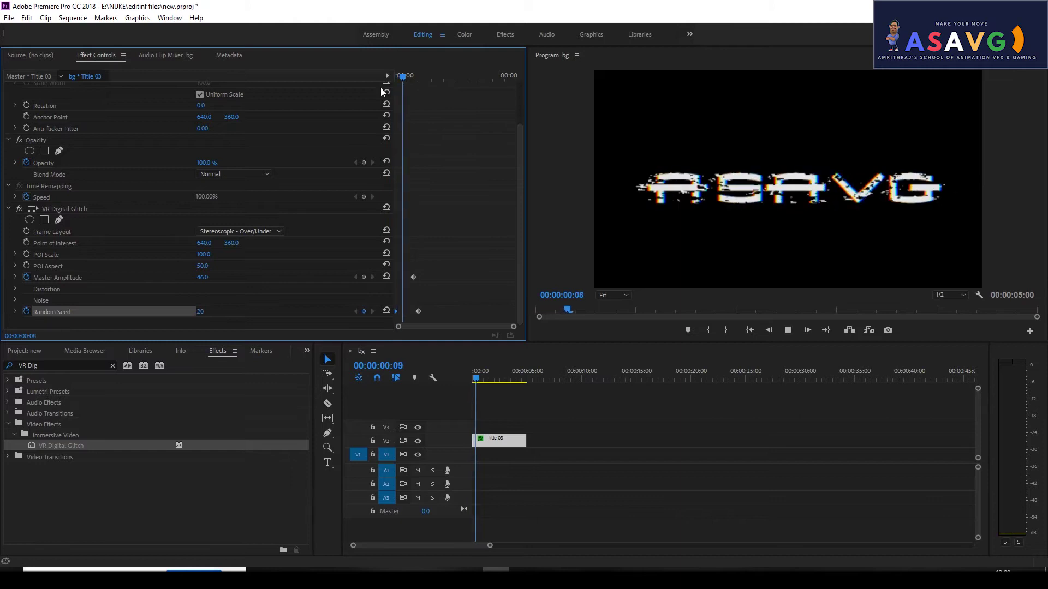
key(space)
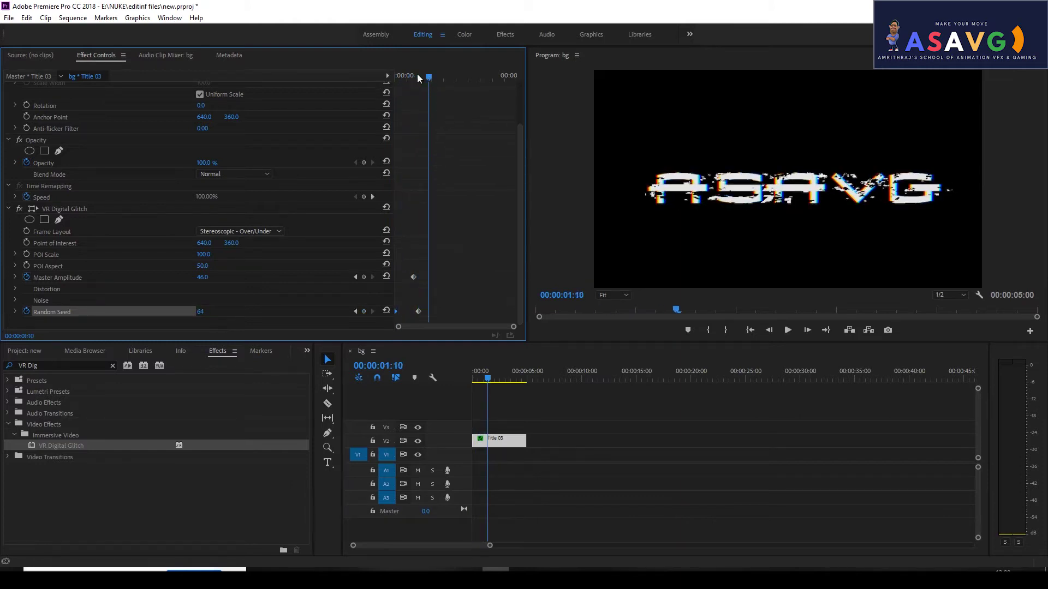
drag(427, 79, 397, 79)
Switch the glitch's Frame Layout to Monoscopic and play the title from the start.
click(225, 236)
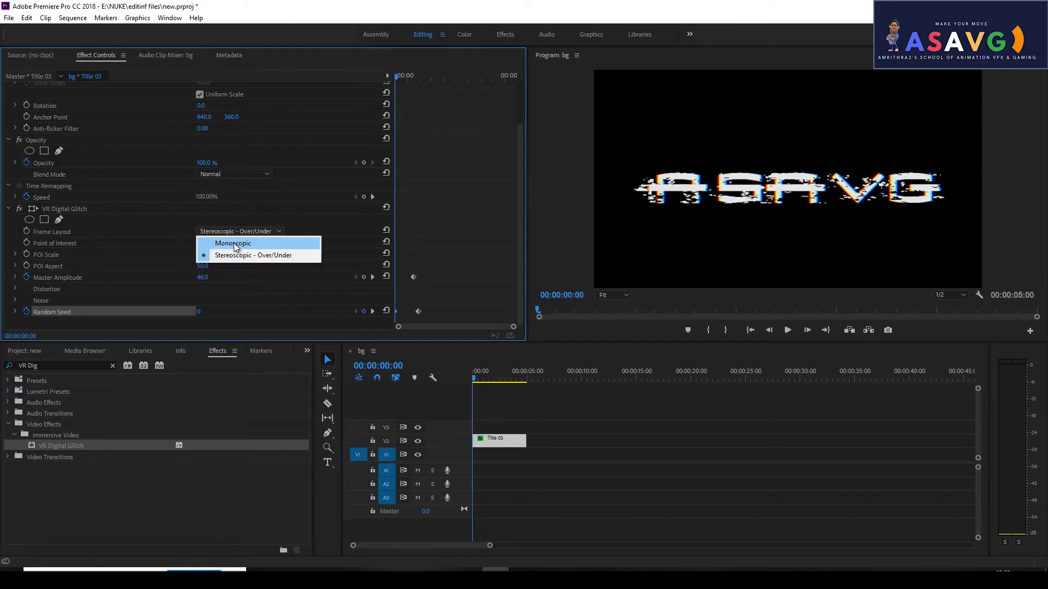
click(230, 241)
drag(406, 79, 388, 75)
key(space)
key(space)
Delete both Random Seed keyframes.
drag(434, 317, 373, 299)
key(Delete)
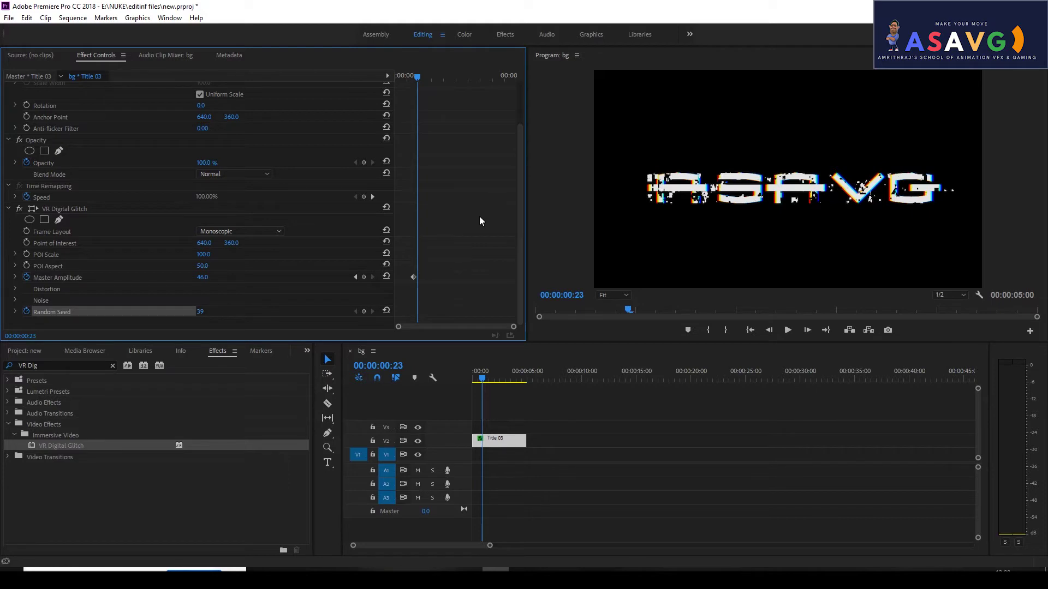
Set POI Scale to 79 and compare the Stereoscopic - Over/Under frame layout with Monoscopic, keeping Monoscopic.
drag(205, 256, 223, 266)
click(239, 233)
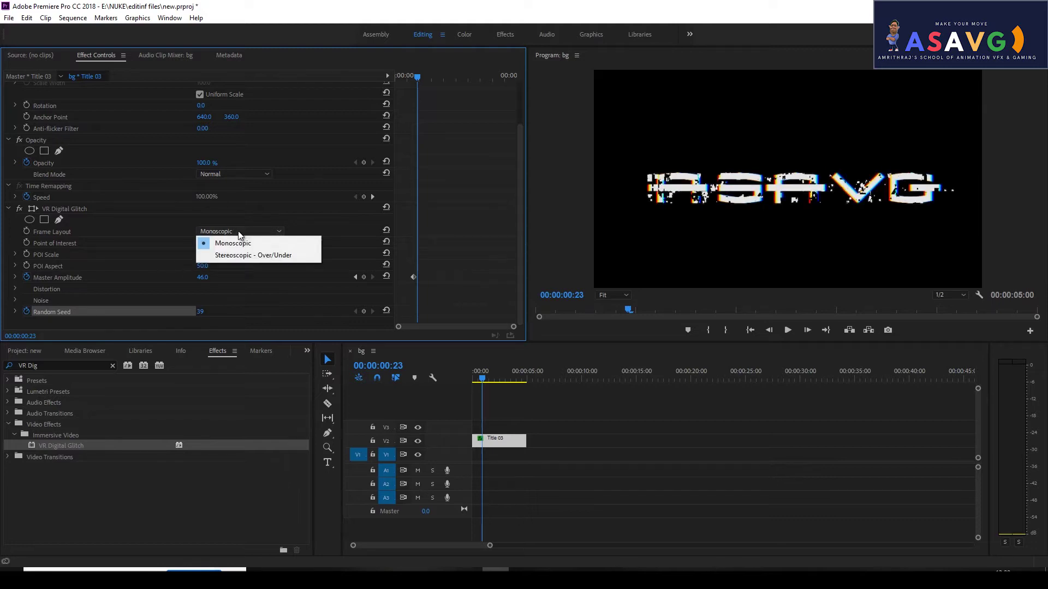
click(238, 256)
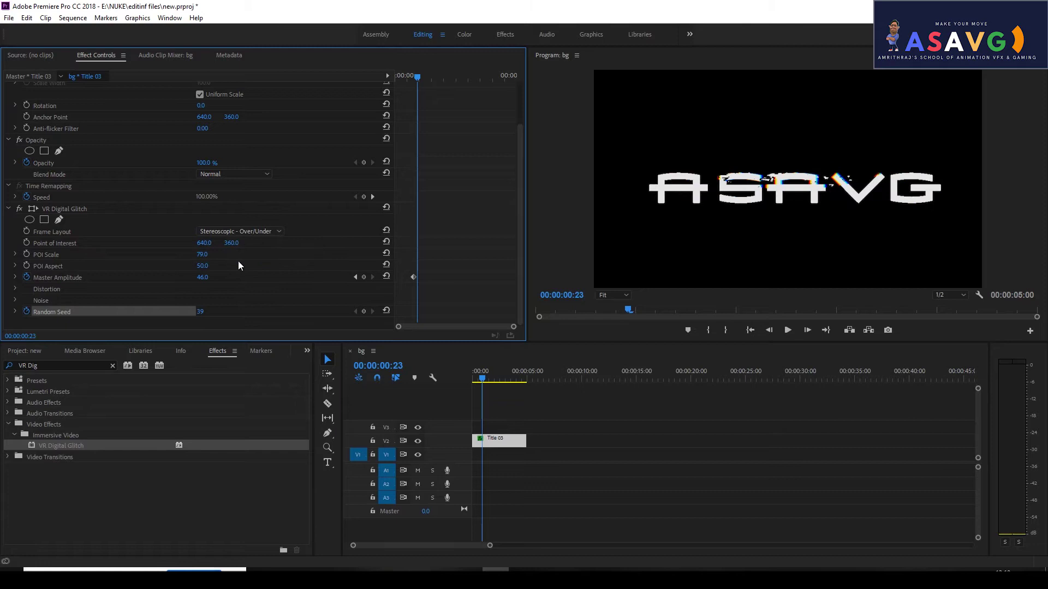
click(235, 233)
click(239, 243)
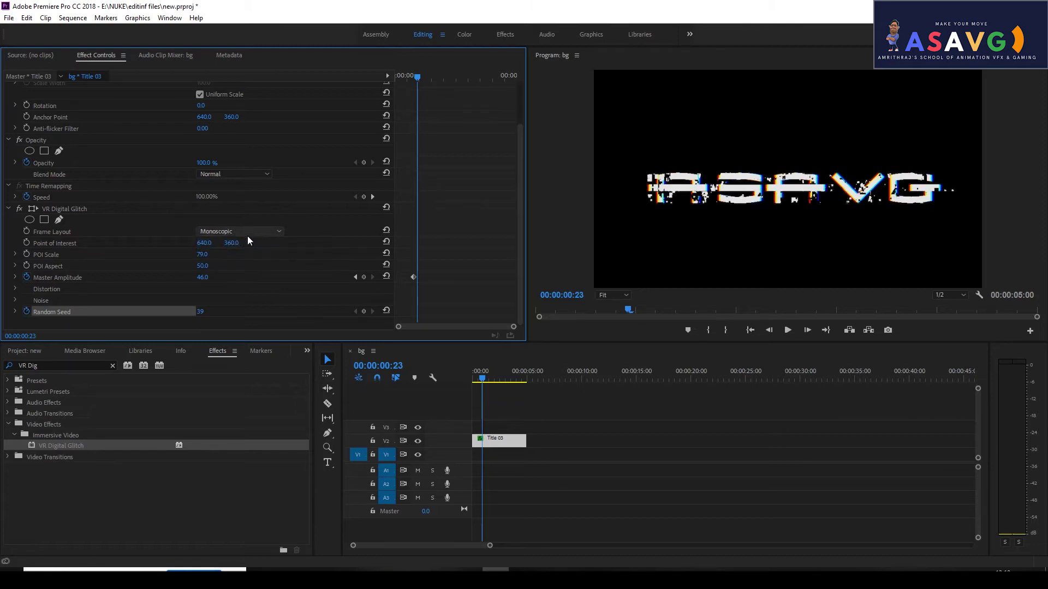
Keyframe the glitch's POI Scale from 11 at 00:00:00:00 to 100 at 00:00:00:20.
drag(201, 257, 171, 258)
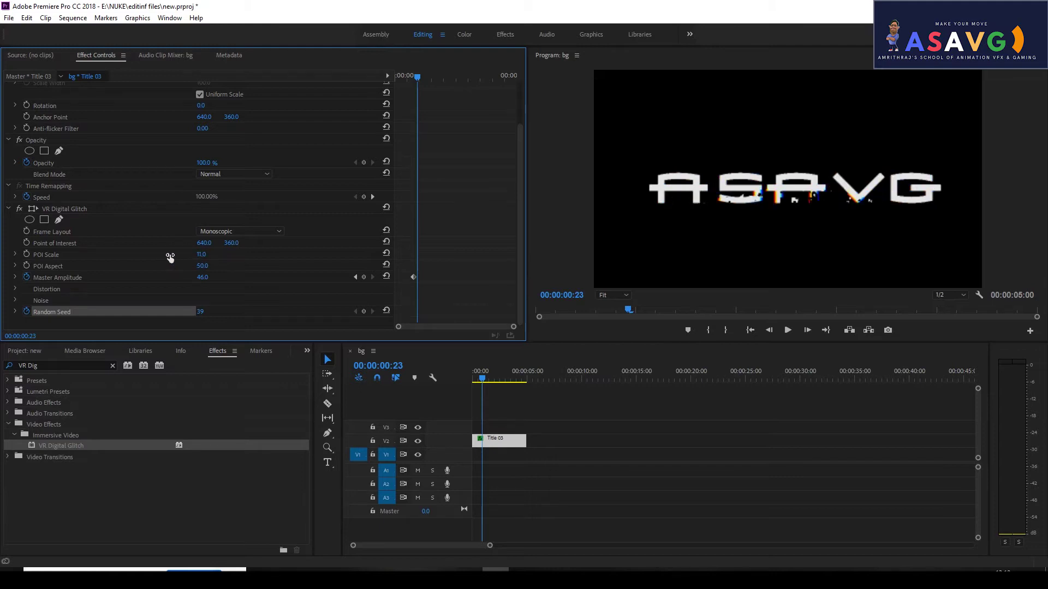
drag(416, 77, 306, 97)
click(26, 254)
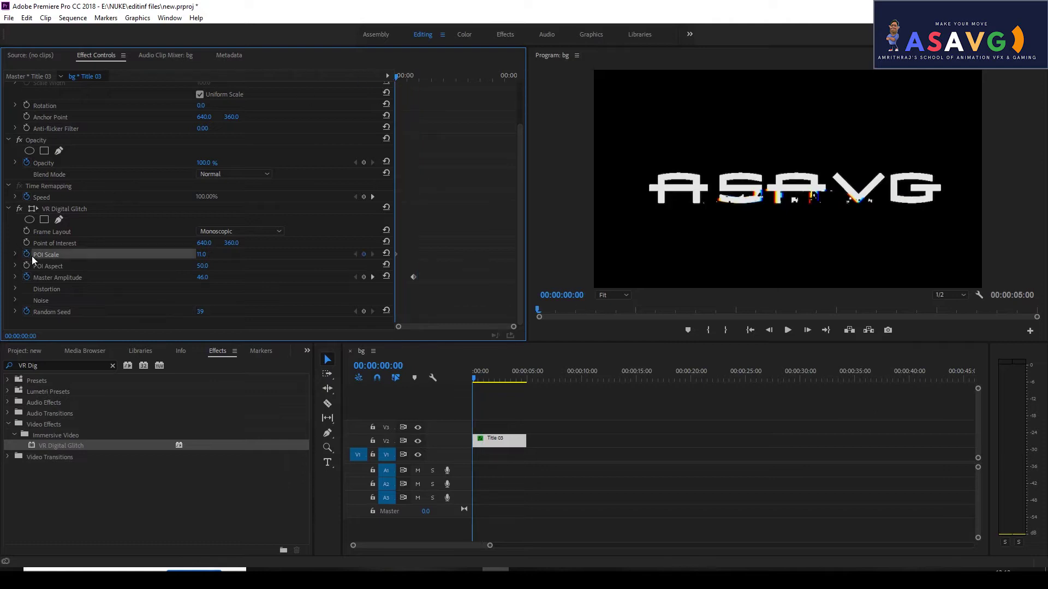
drag(397, 78, 414, 94)
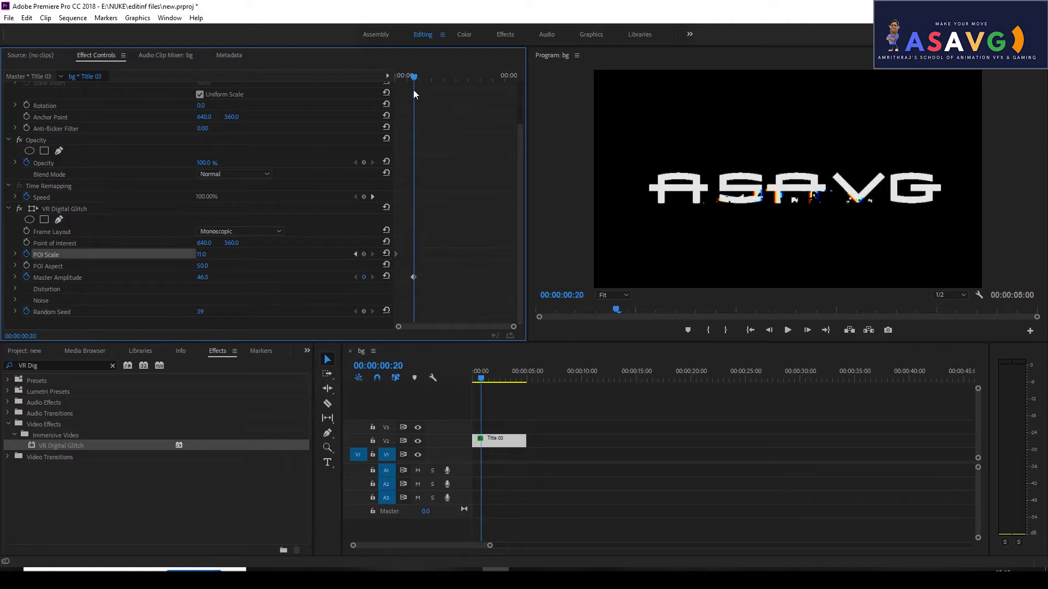
drag(203, 255, 211, 255)
Play the POI Scale animation from the start to review the growing glitch area.
drag(414, 78, 392, 90)
key(space)
key(space)
key(space)
key(space)
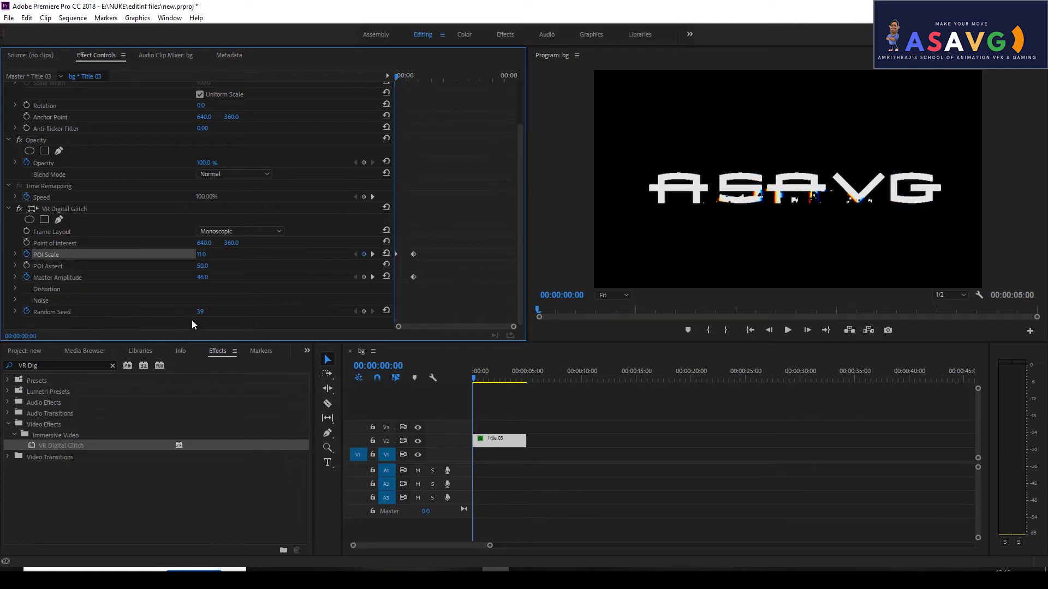
Restart the Random Seed animation and keyframe it from 39 at 00:00:00:00 to 78 just before one second.
click(25, 311)
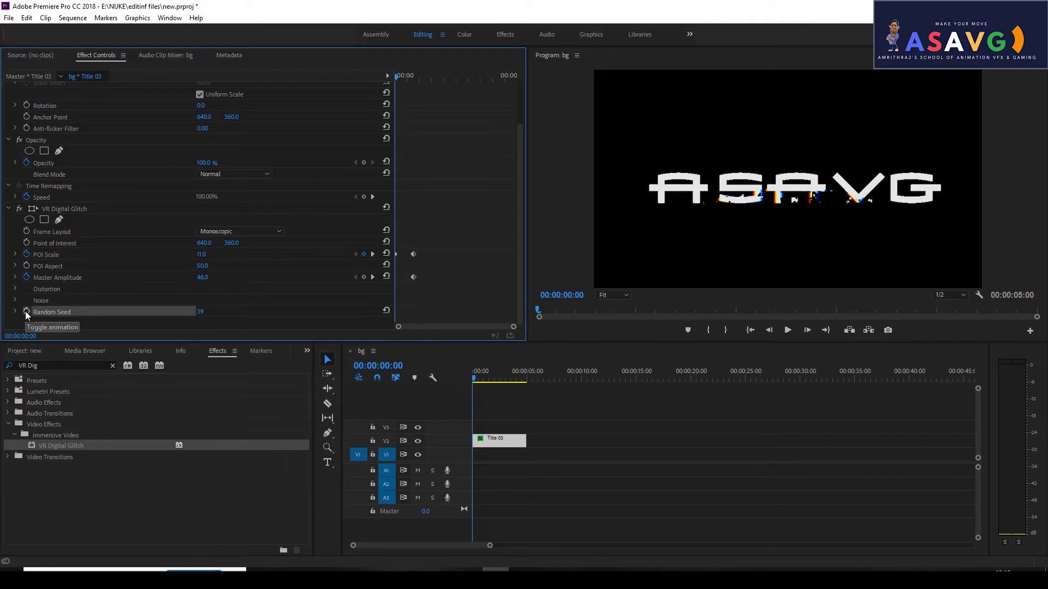
drag(395, 78, 418, 83)
drag(204, 312, 227, 316)
Play the title from the start to review the combined POI Scale and Random Seed animation.
drag(418, 77, 380, 77)
key(space)
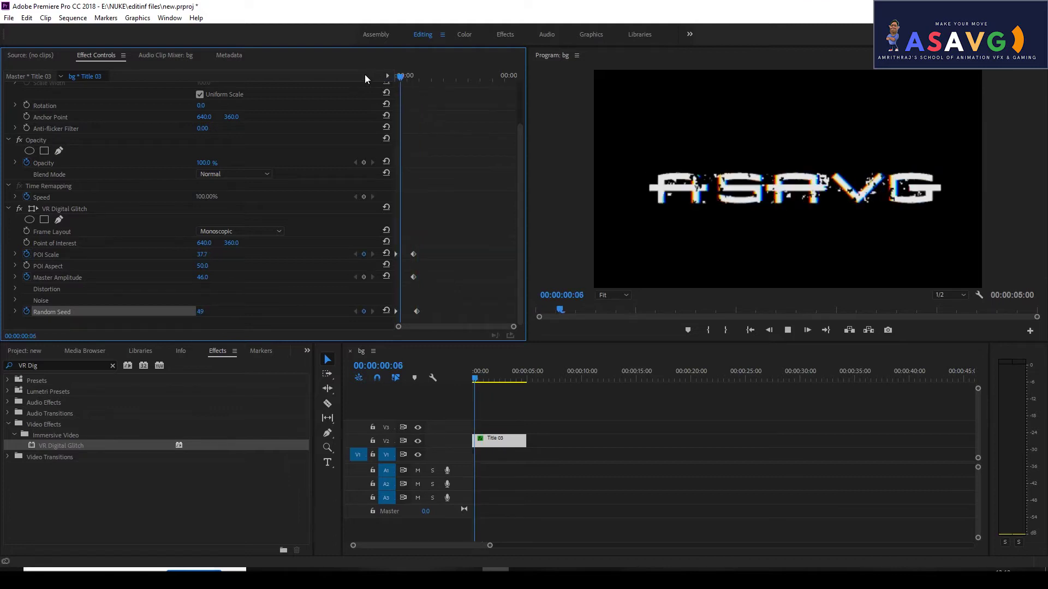
key(space)
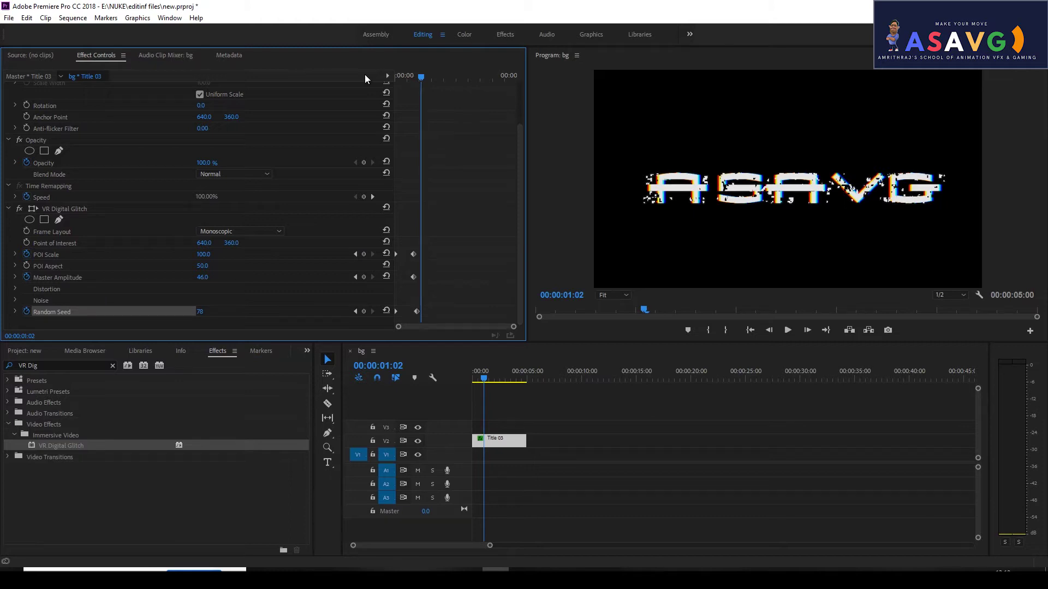
click(55, 230)
click(61, 241)
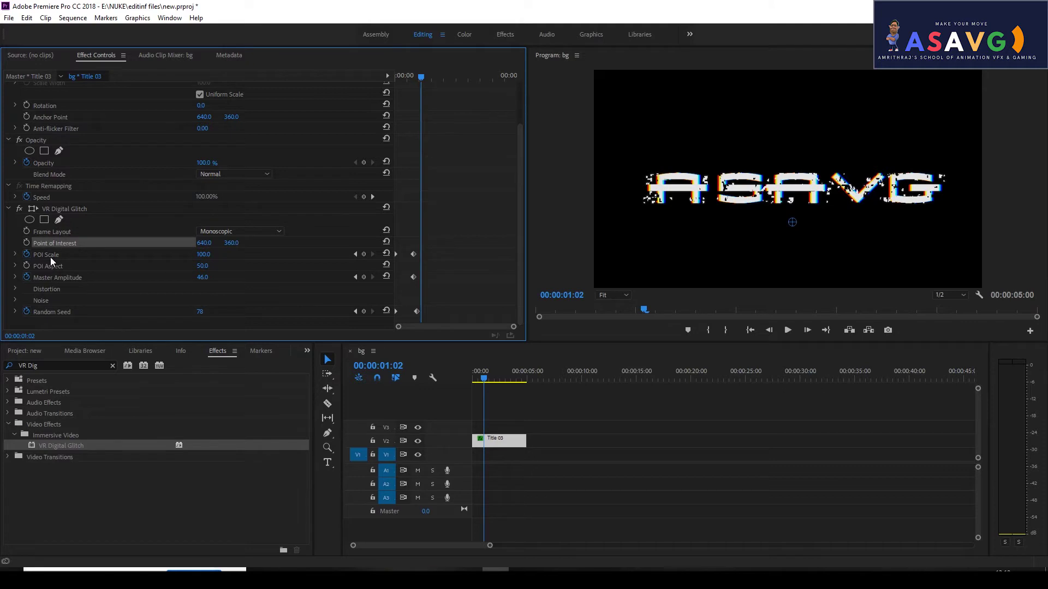
click(53, 268)
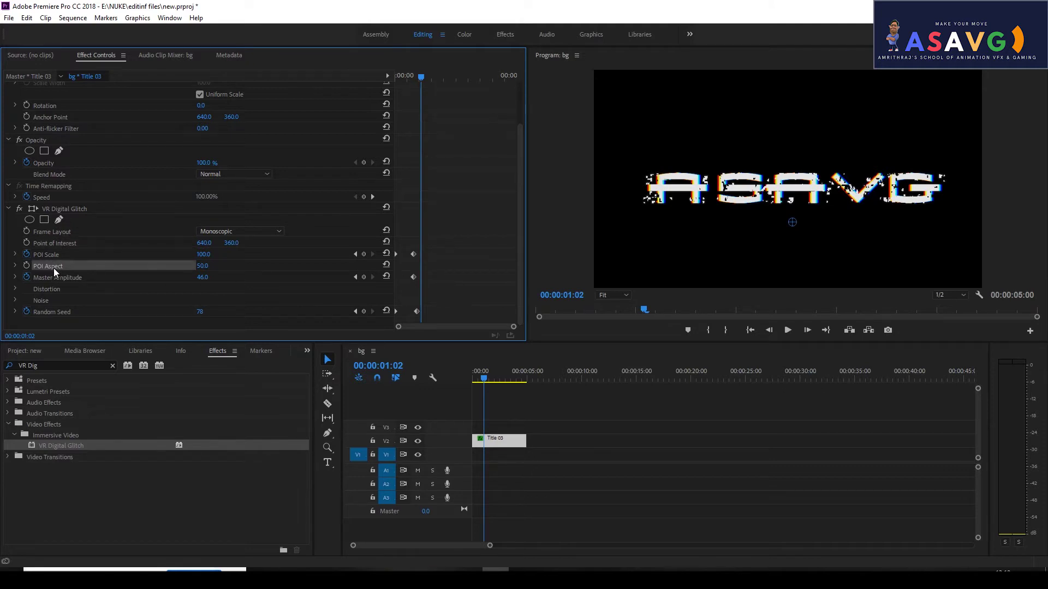
click(66, 278)
click(60, 289)
Save the VR Digital Glitch settings as a Scale-type effect preset named with the author's first name.
right_click(76, 208)
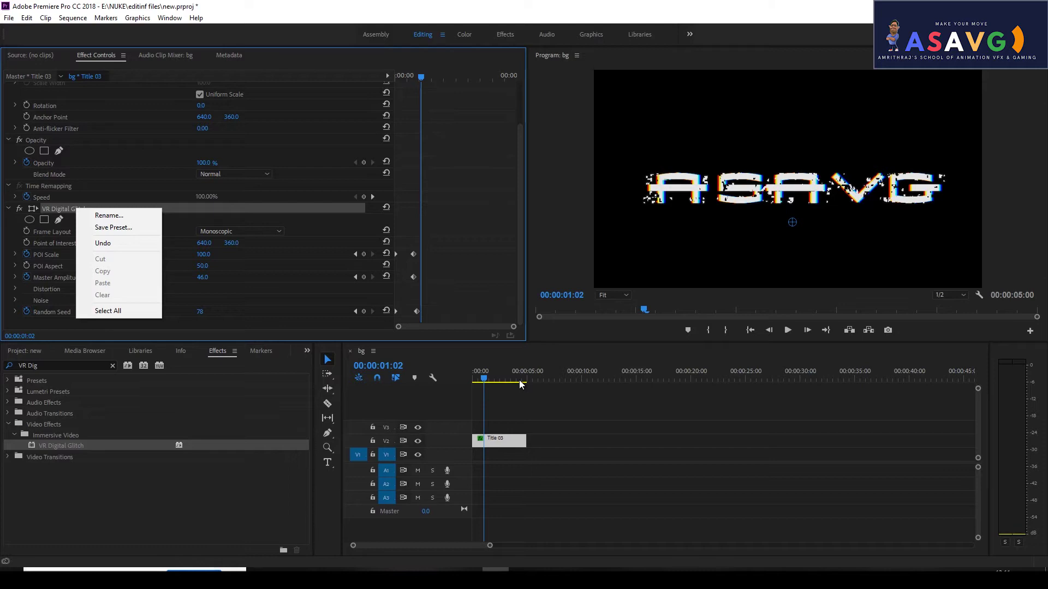
click(65, 208)
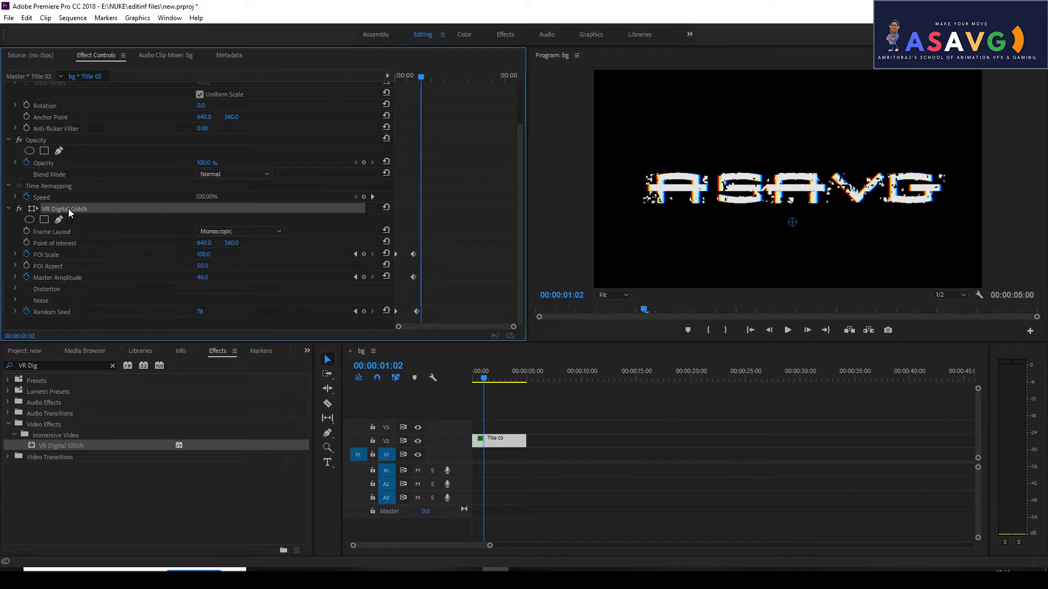
right_click(79, 208)
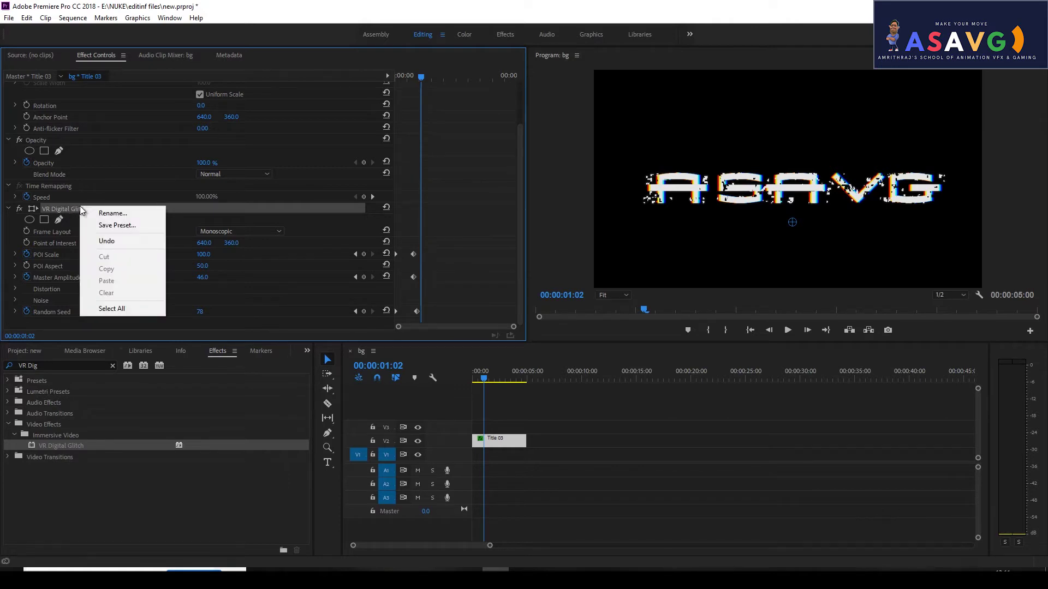
click(117, 226)
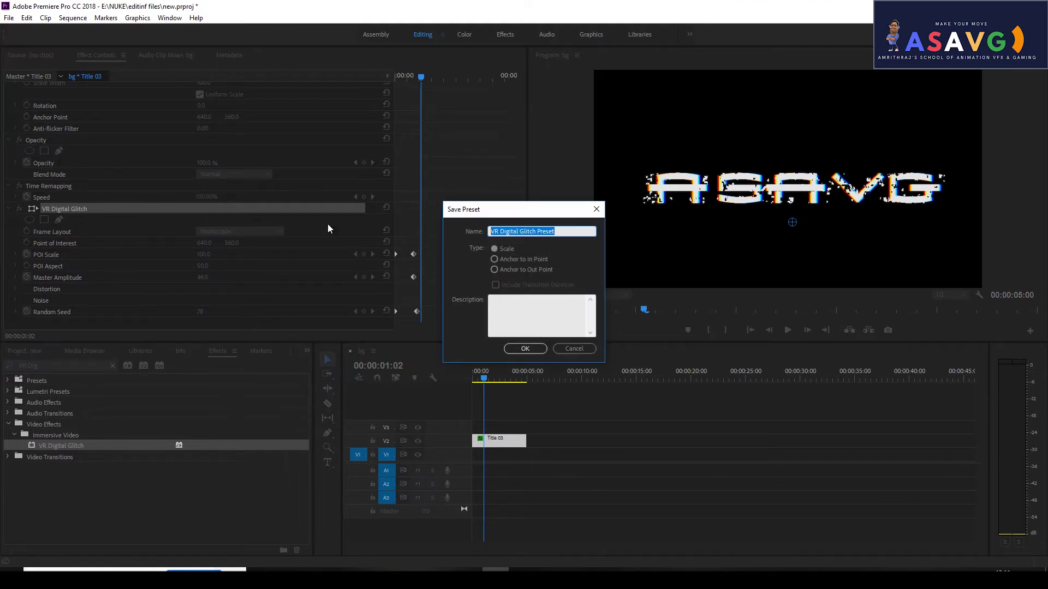
text(amrith)
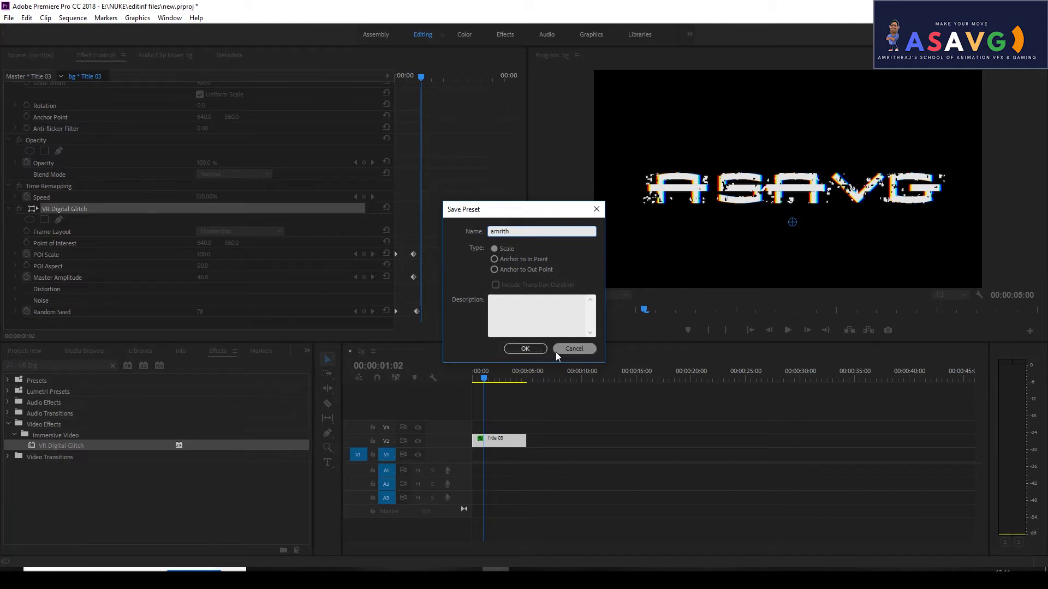
click(537, 349)
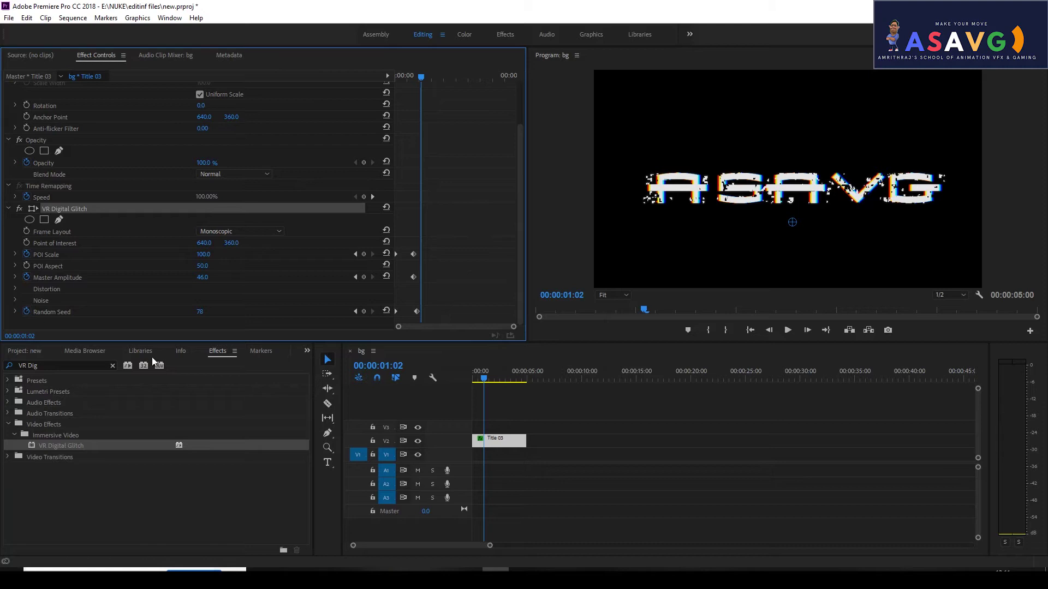
Clear the effects search and look up the saved glitch preset by its name.
click(113, 365)
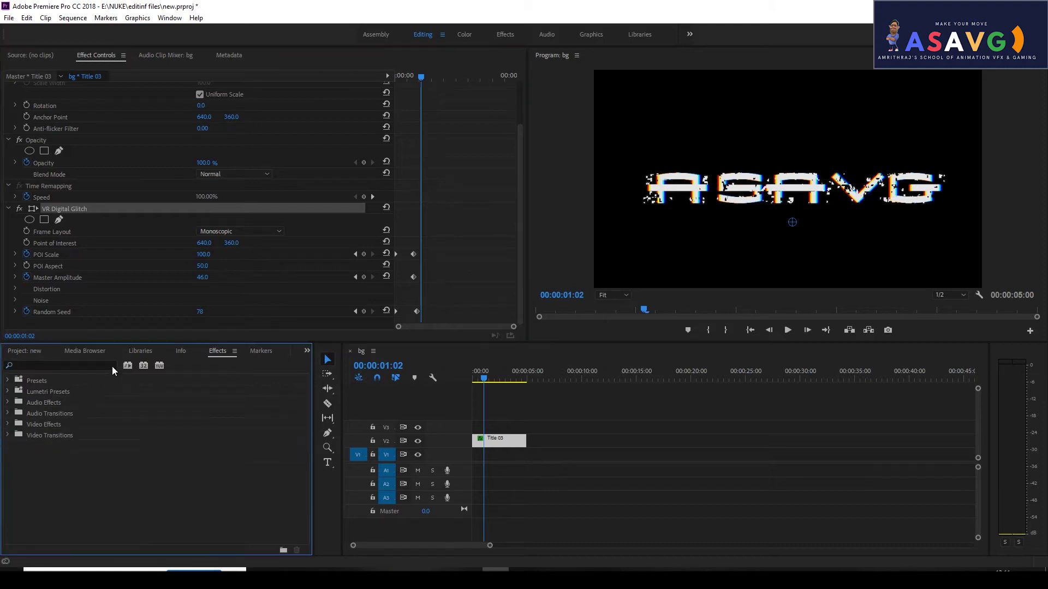
click(37, 365)
text(a)
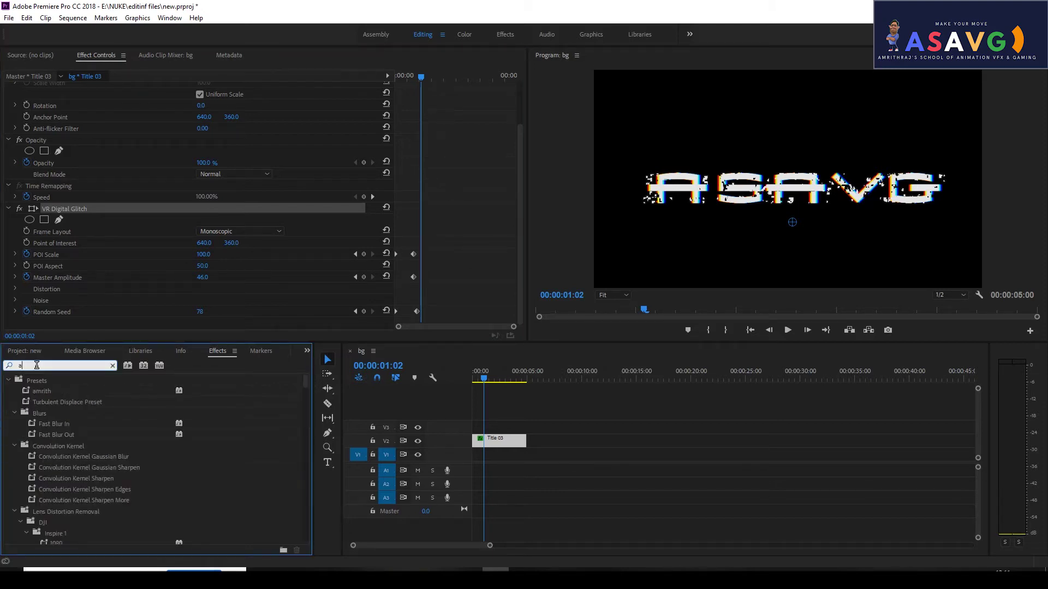
text(mrit)
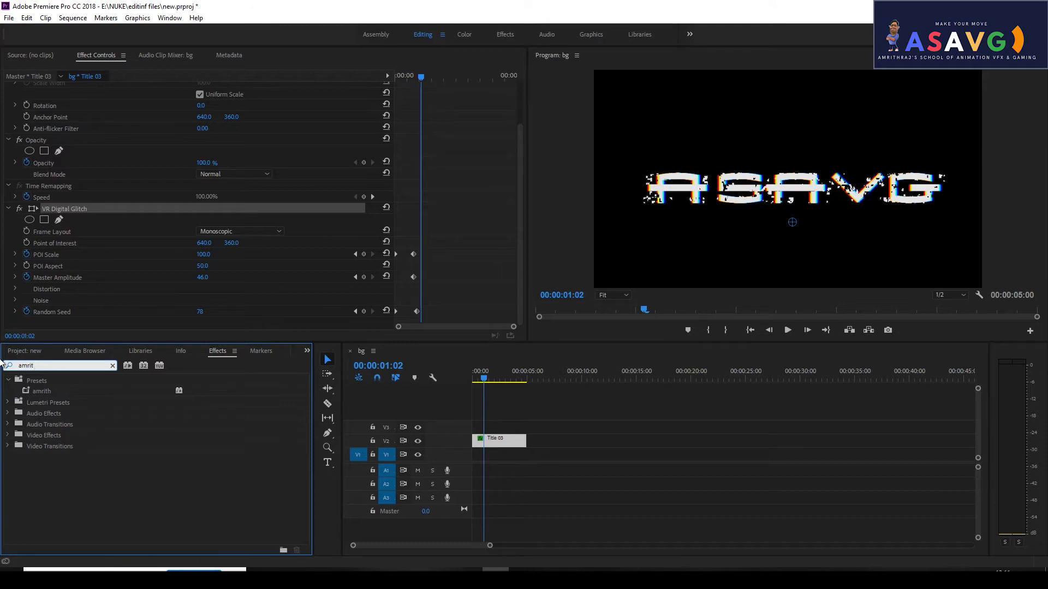
click(37, 390)
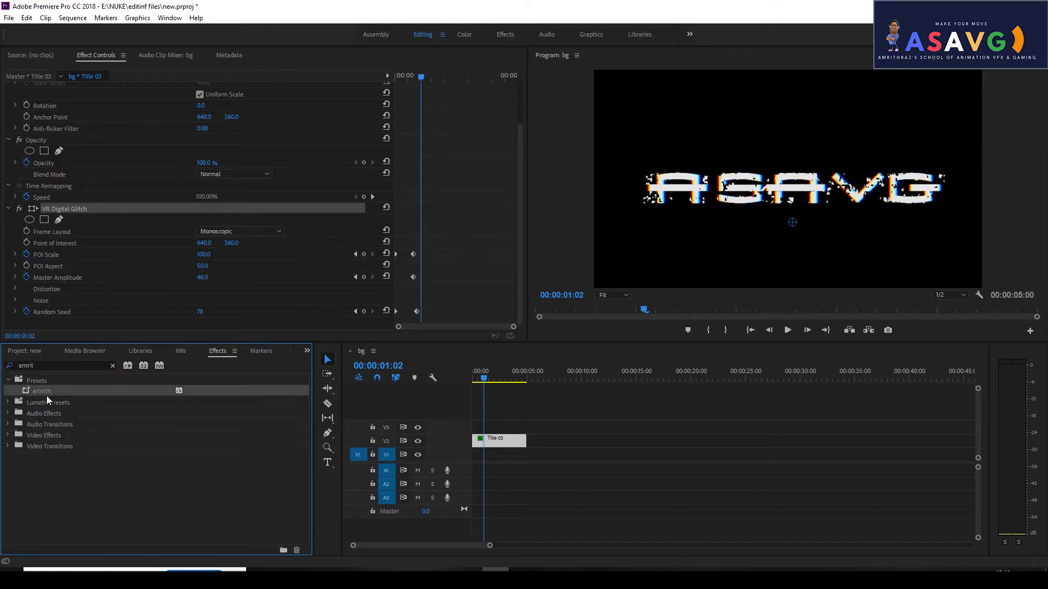
click(531, 427)
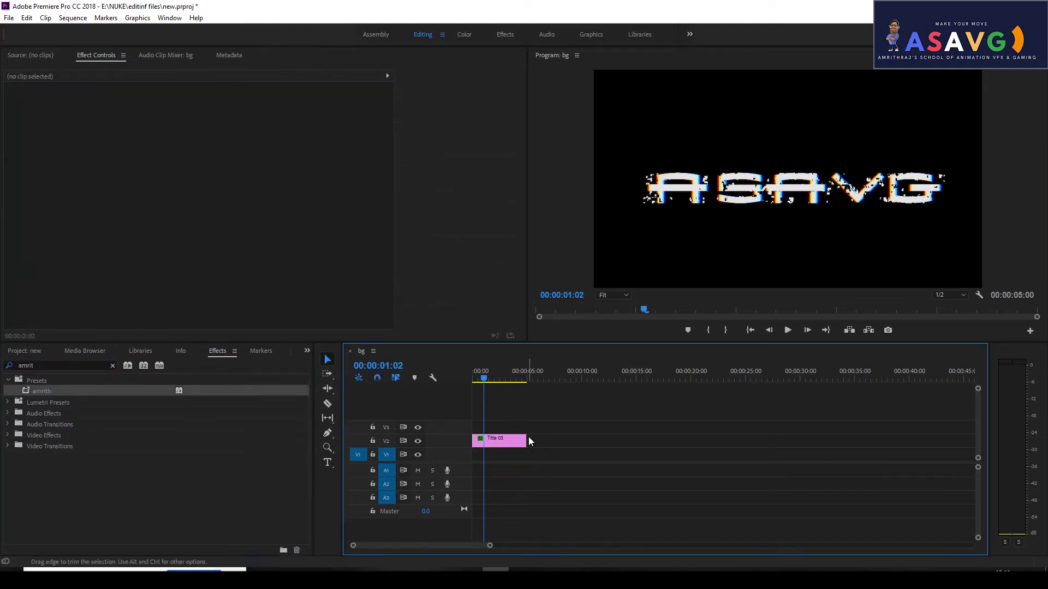
click(527, 441)
drag(483, 378, 489, 378)
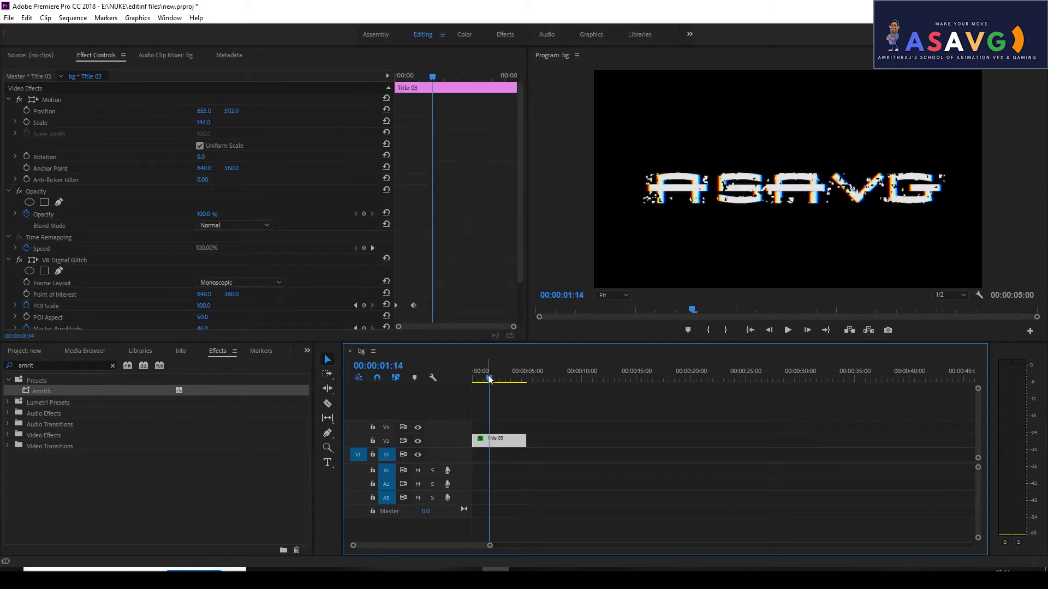
Create a new legacy title named Title 04 at 1280 × 720 and 25 fps with square pixels.
click(37, 350)
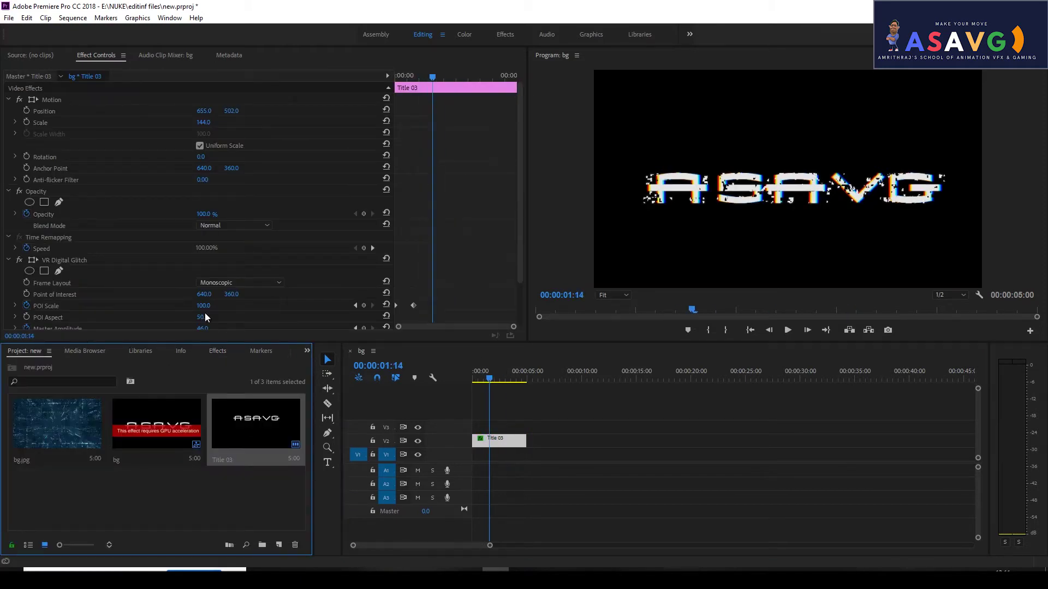
click(24, 20)
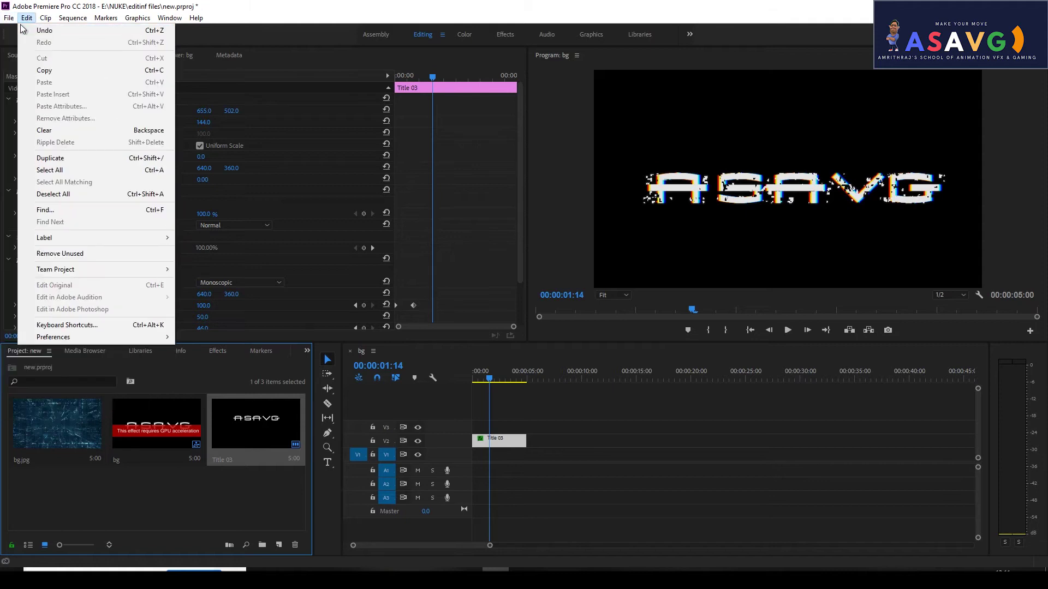
mouse_move(9, 18)
mouse_move(82, 30)
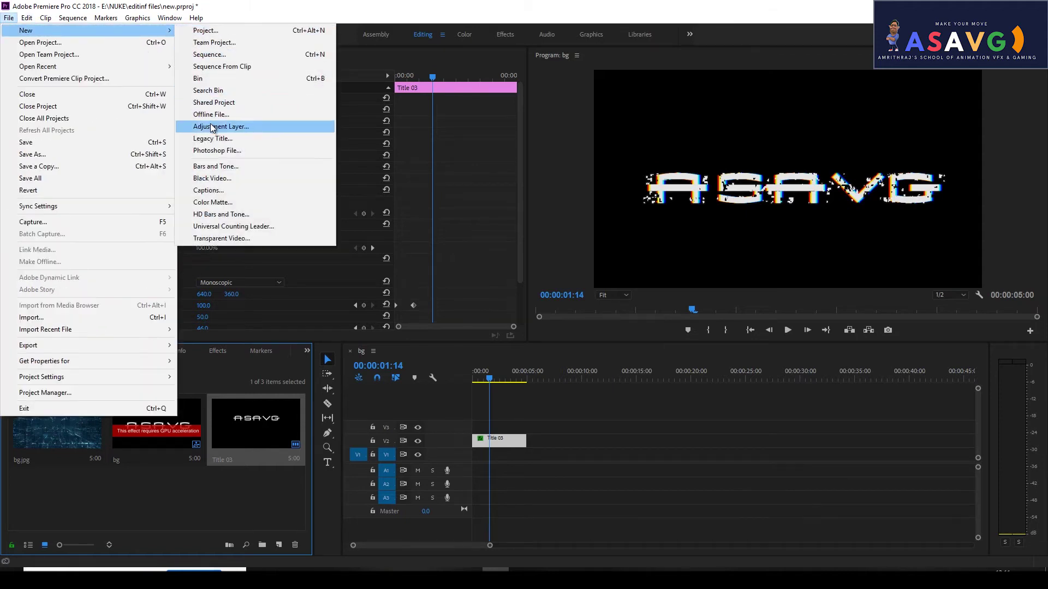
click(213, 139)
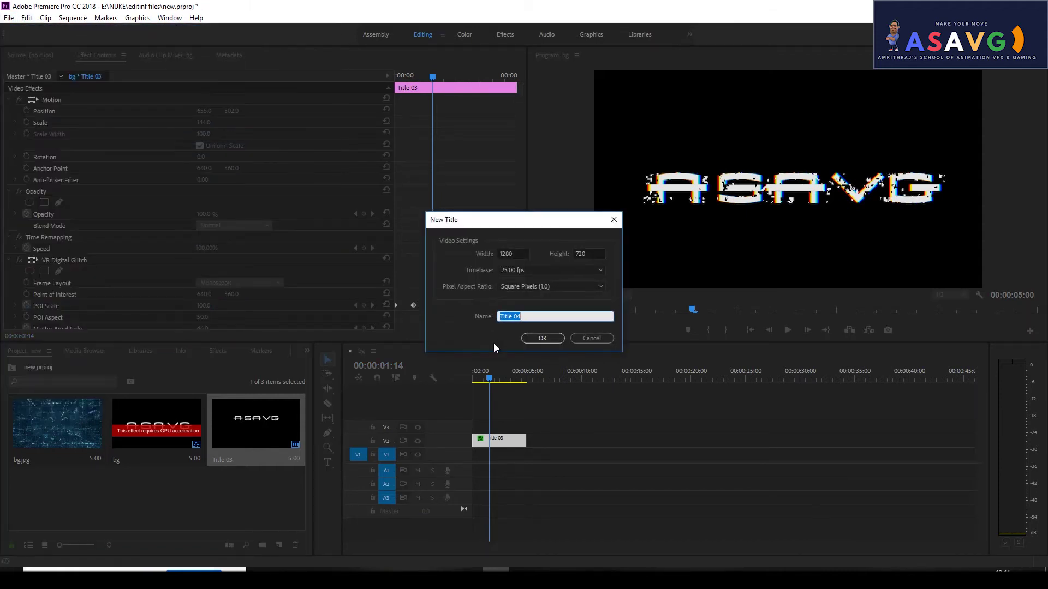
click(542, 338)
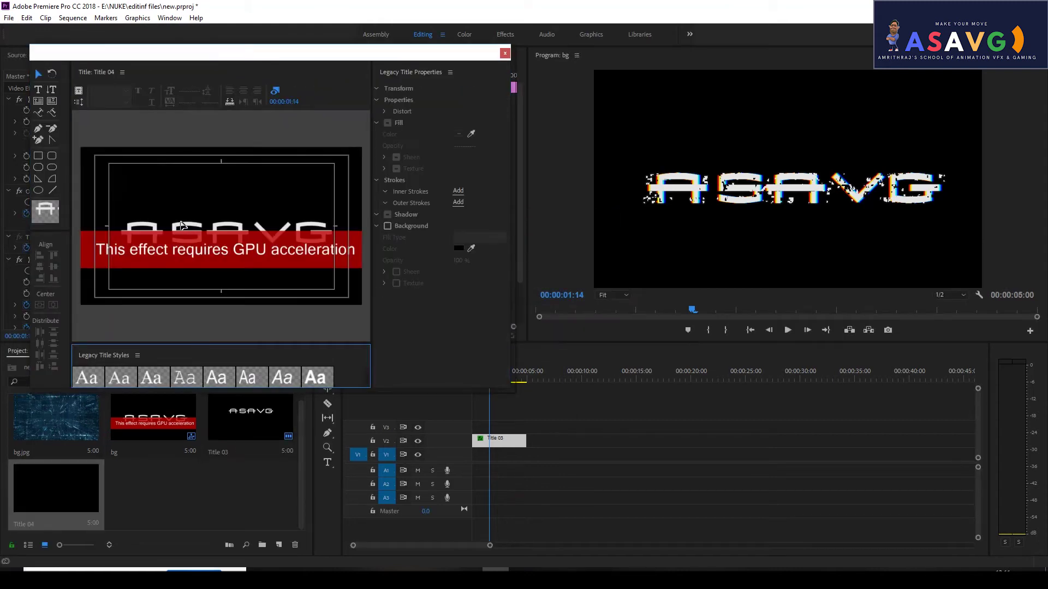
Add the text "sdsda" near the upper edge of the new title and close the title editor.
click(194, 191)
click(38, 89)
click(164, 174)
text(sdsda)
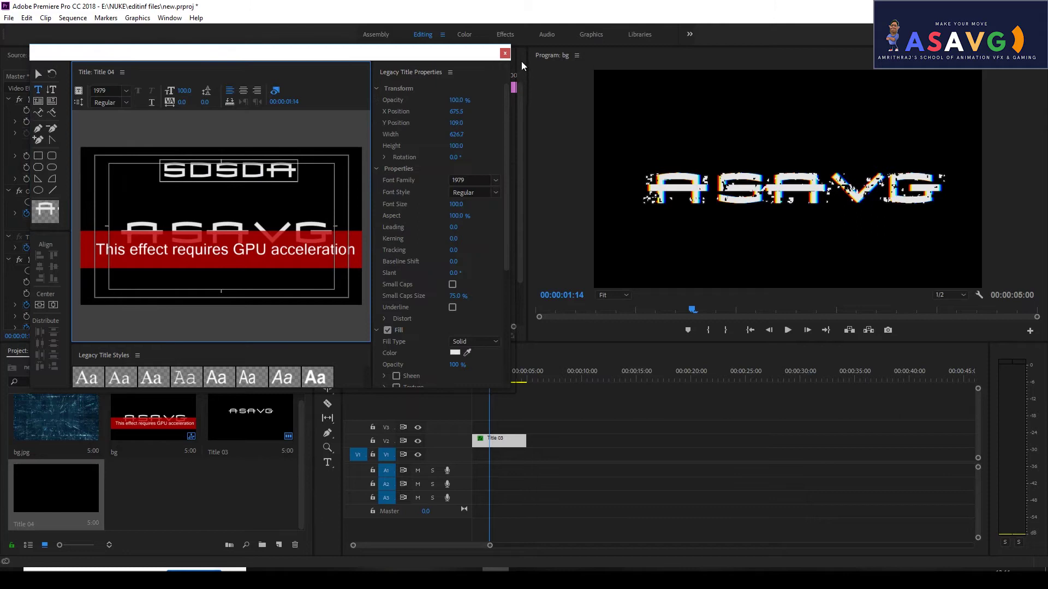
click(505, 53)
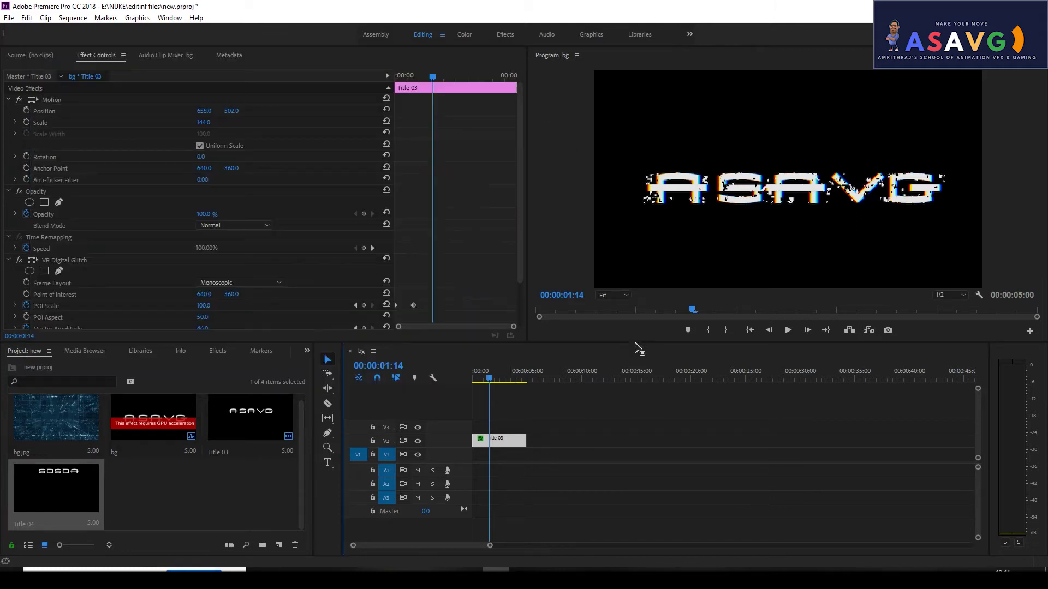
Place Title 04 on track V2 after Title 03, starting at about 9 seconds, and select the clip with the playhead at 00:00:11:00.
drag(54, 493, 564, 437)
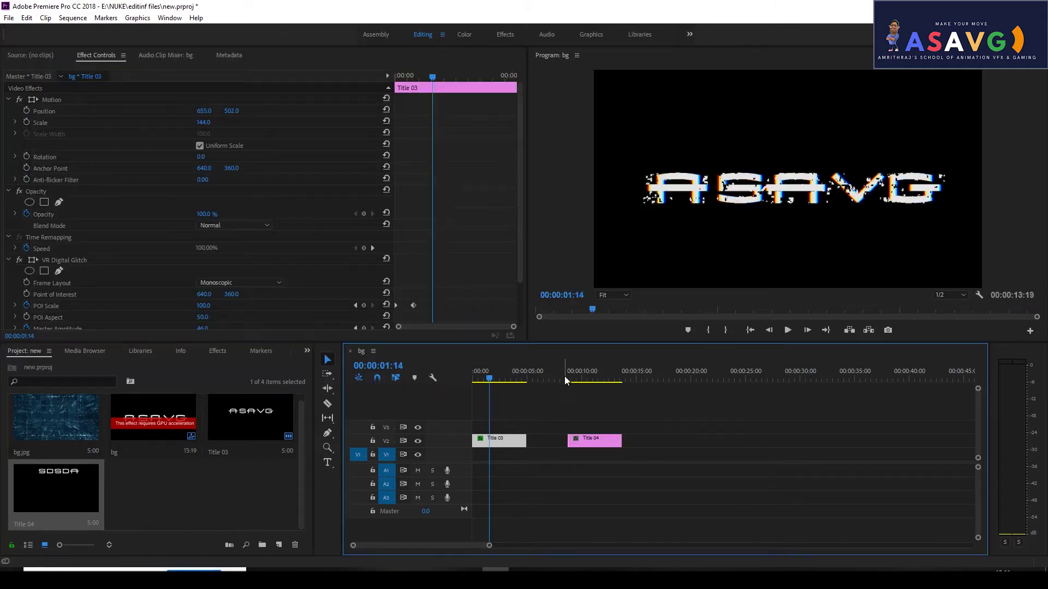
drag(565, 376, 594, 382)
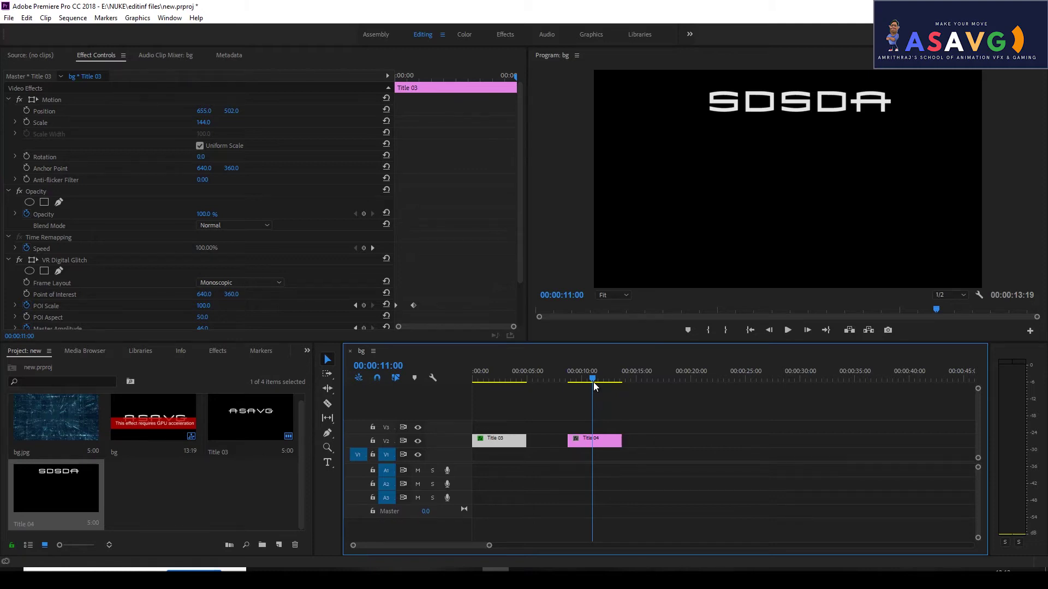
click(583, 441)
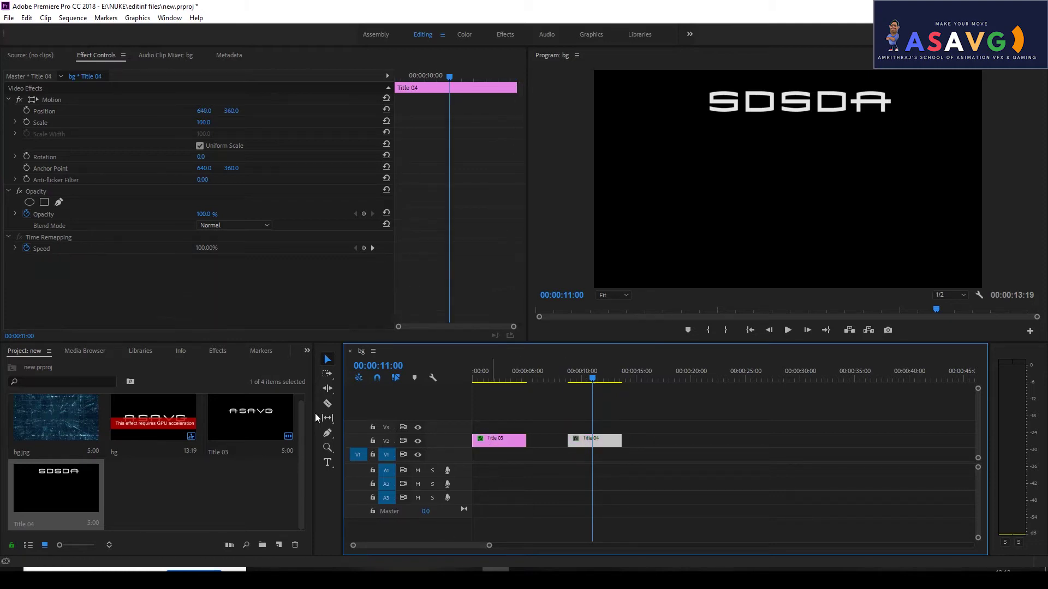
Apply the saved glitch preset to Title 04 and play the clip to check the effect.
click(218, 351)
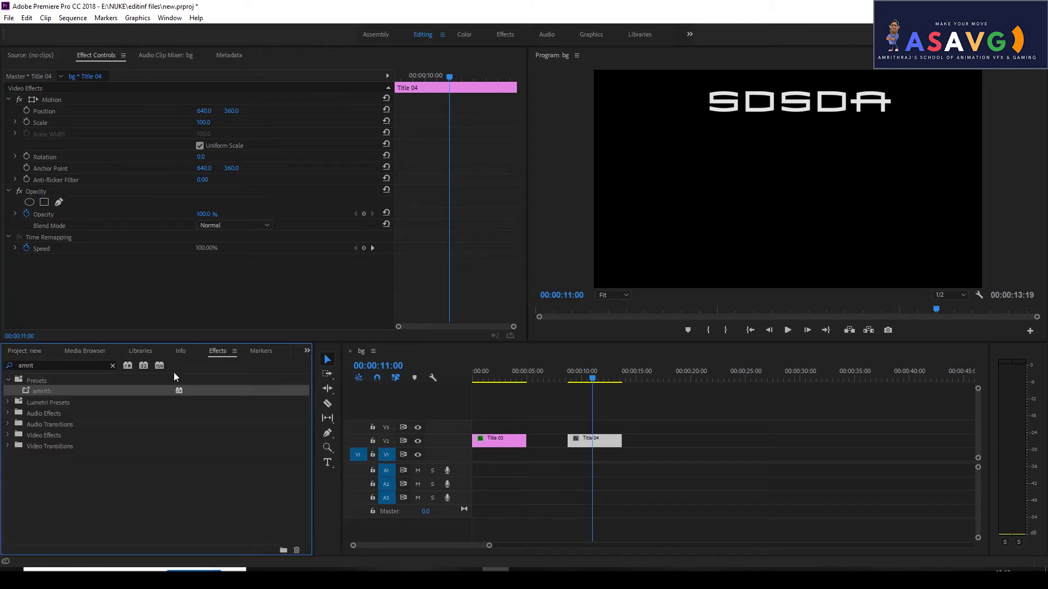
drag(36, 389, 598, 440)
click(575, 380)
key(space)
key(space)
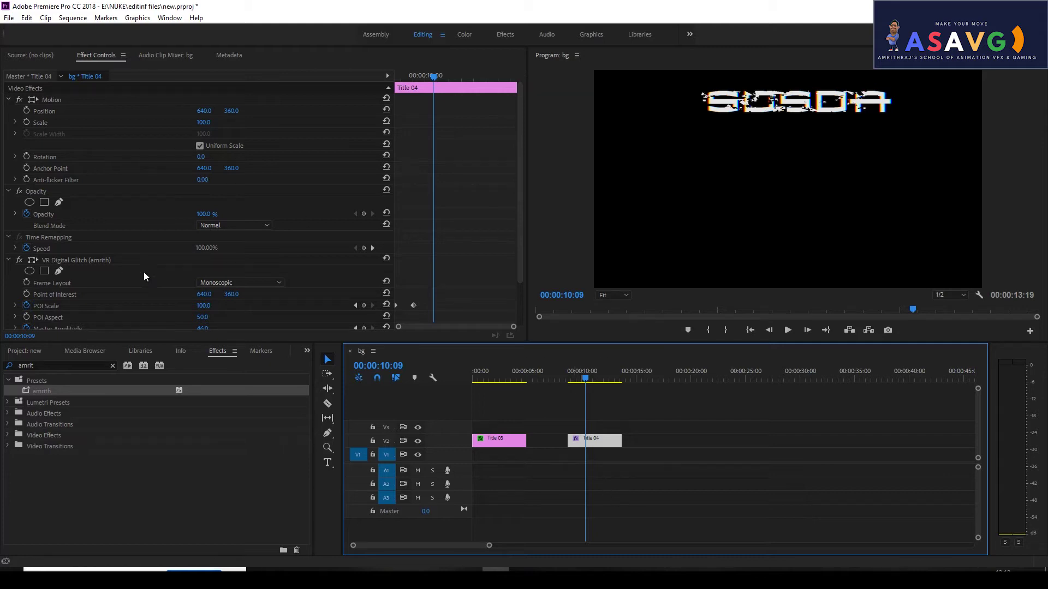
scroll(144, 277, down, 1)
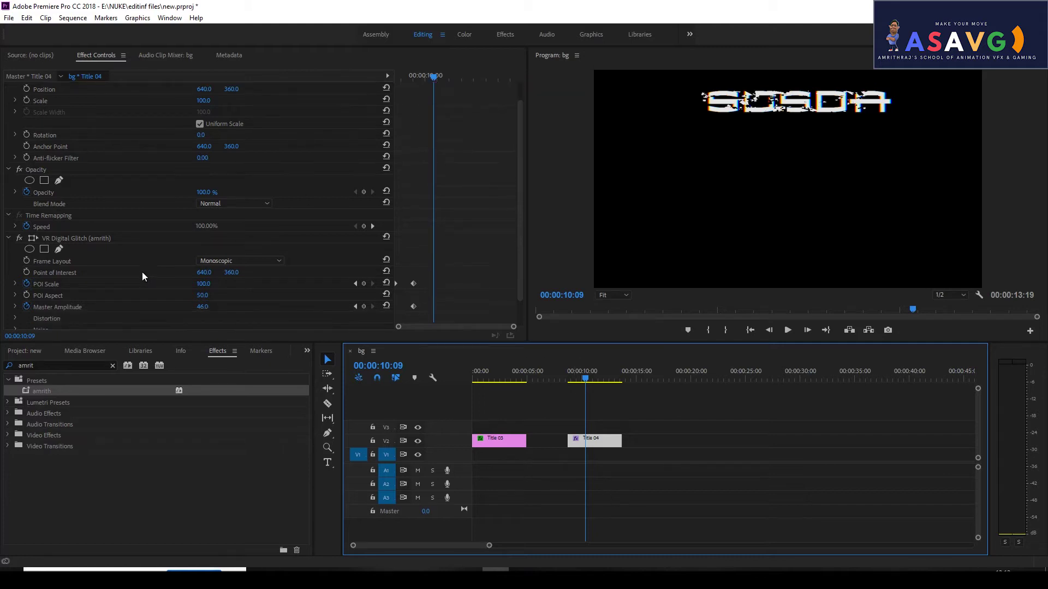
click(100, 239)
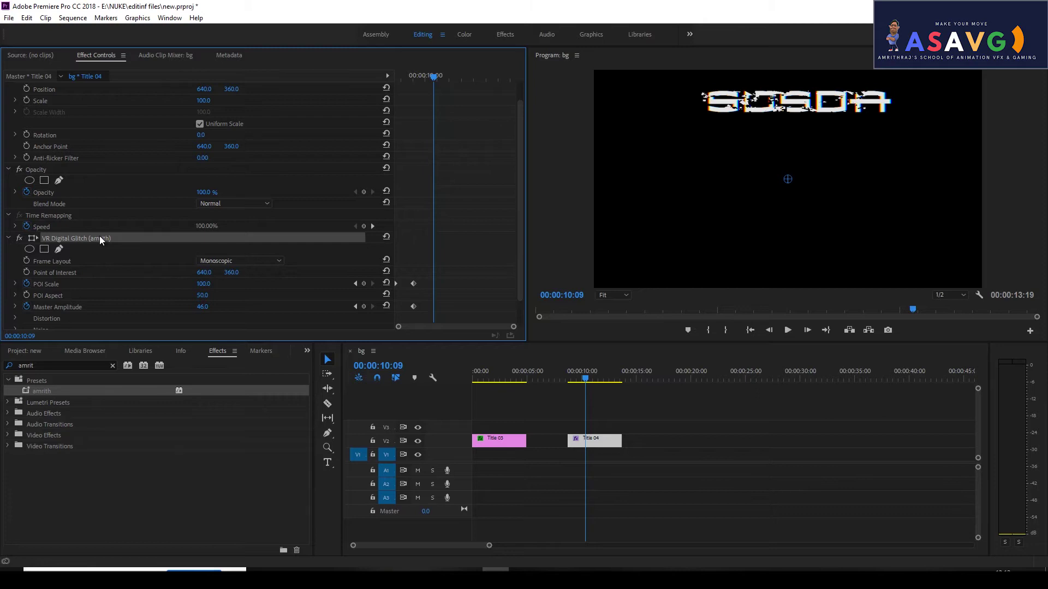
right_click(99, 238)
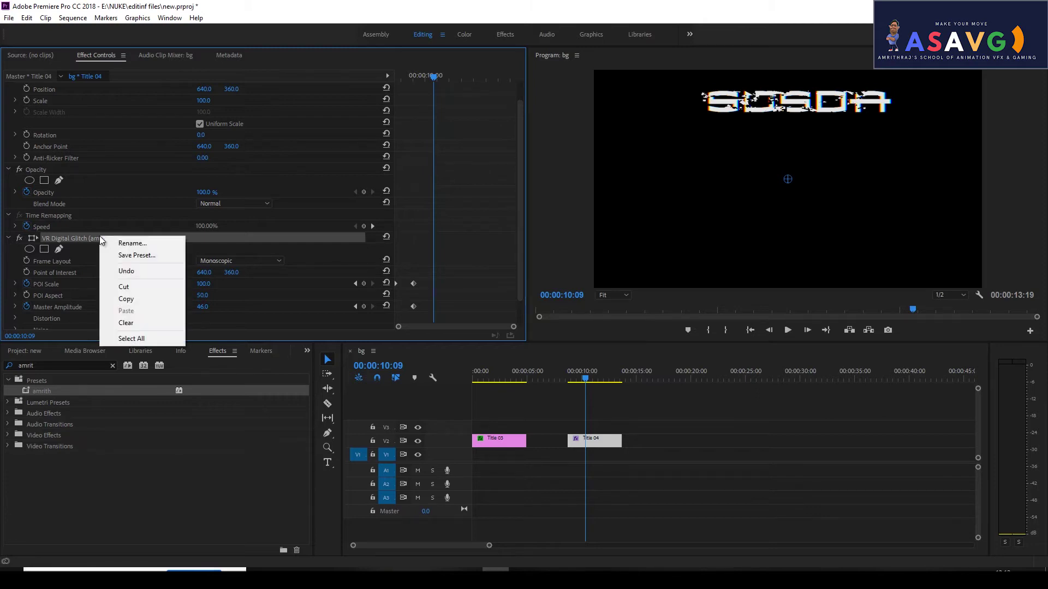
click(136, 256)
click(597, 210)
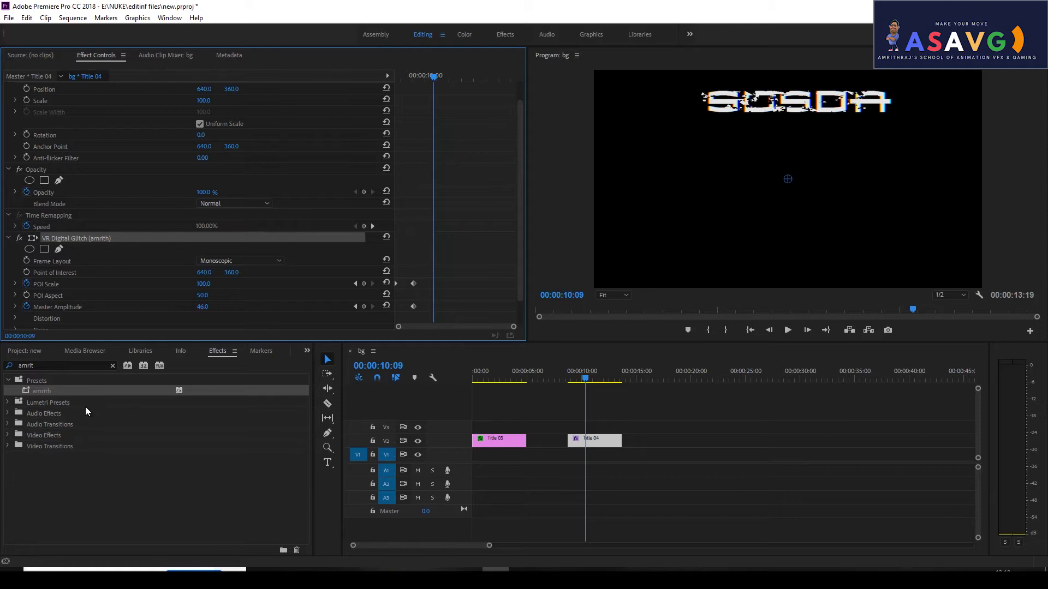
Delete the Title 04 and Title 03 clips from the sequence and clear the effects search.
click(603, 442)
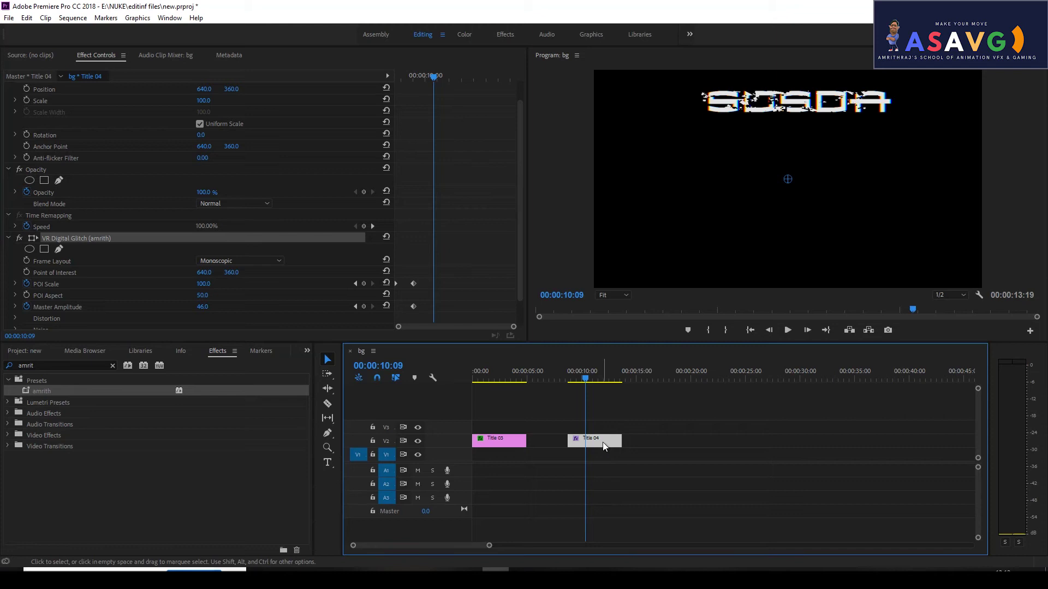
key(Delete)
click(501, 442)
key(Delete)
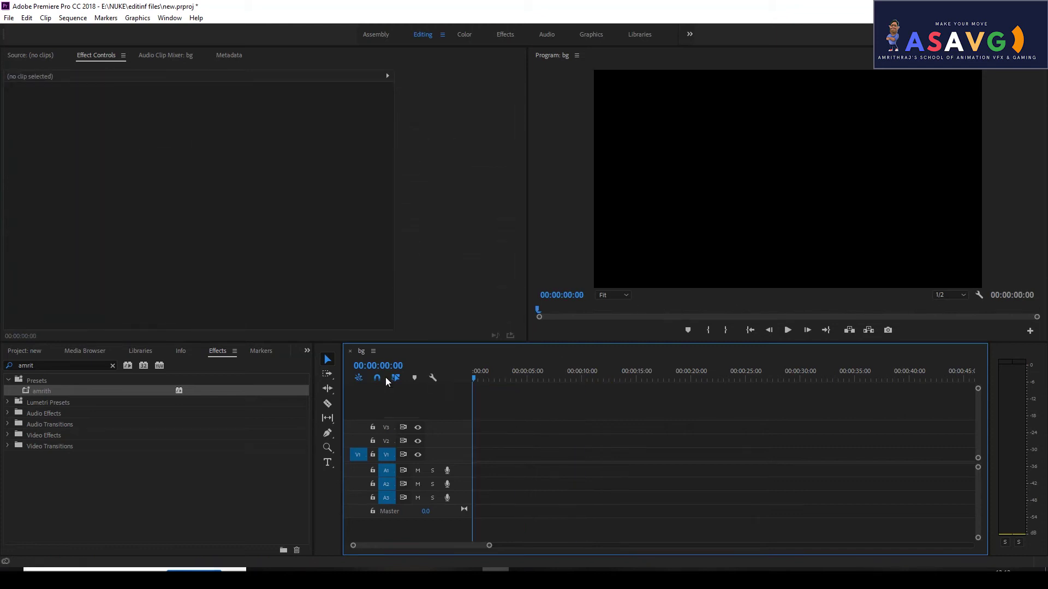
click(104, 366)
click(112, 367)
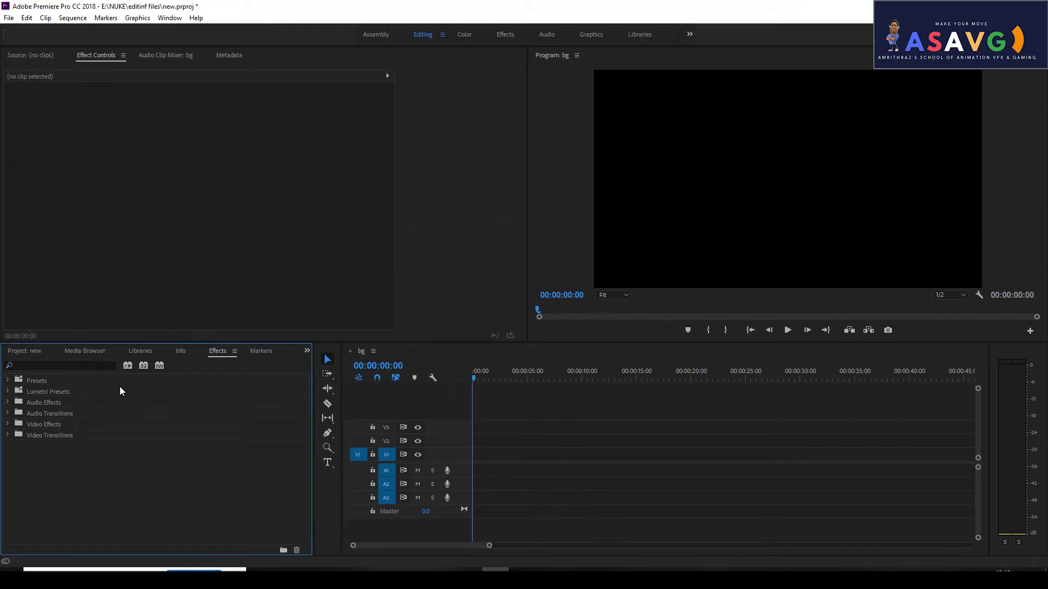
Place bg.jpg on track V2 and Title 03 above it on V3, both at the sequence start.
click(307, 352)
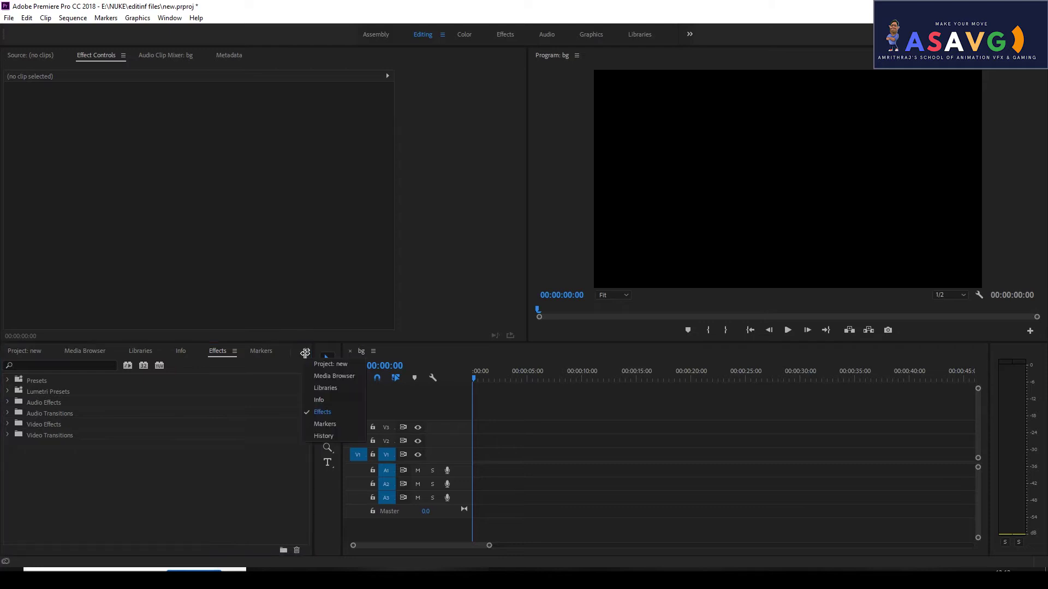
click(330, 364)
drag(71, 436, 476, 442)
click(244, 415)
drag(244, 415, 475, 426)
With the playhead at 00:00:00:24, set the Title 03 clip's position to 615, 472.
mouse_move(481, 378)
mouse_down()
mouse_move(492, 384)
mouse_move(482, 379)
mouse_up()
click(497, 425)
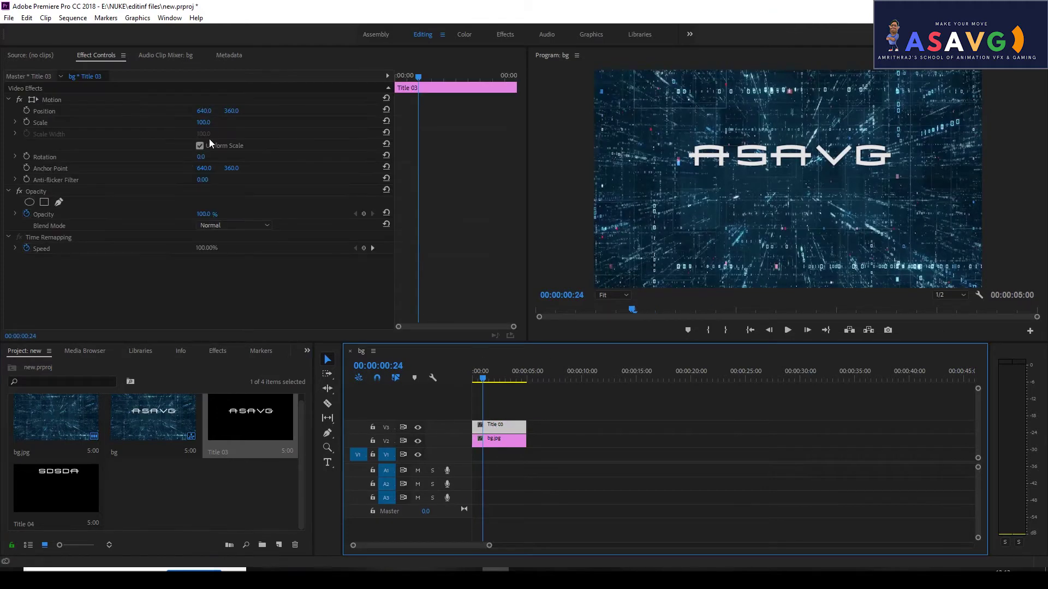
drag(201, 113, 254, 127)
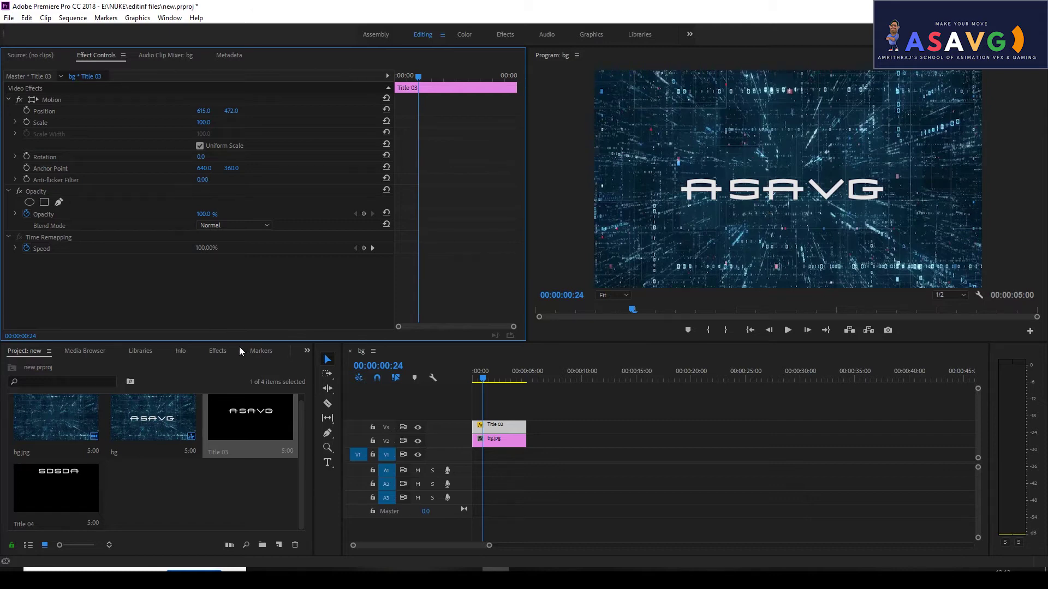
Search the effects for "block" and apply Block Dissolve to the Title 03 clip.
click(221, 351)
click(27, 364)
text(block)
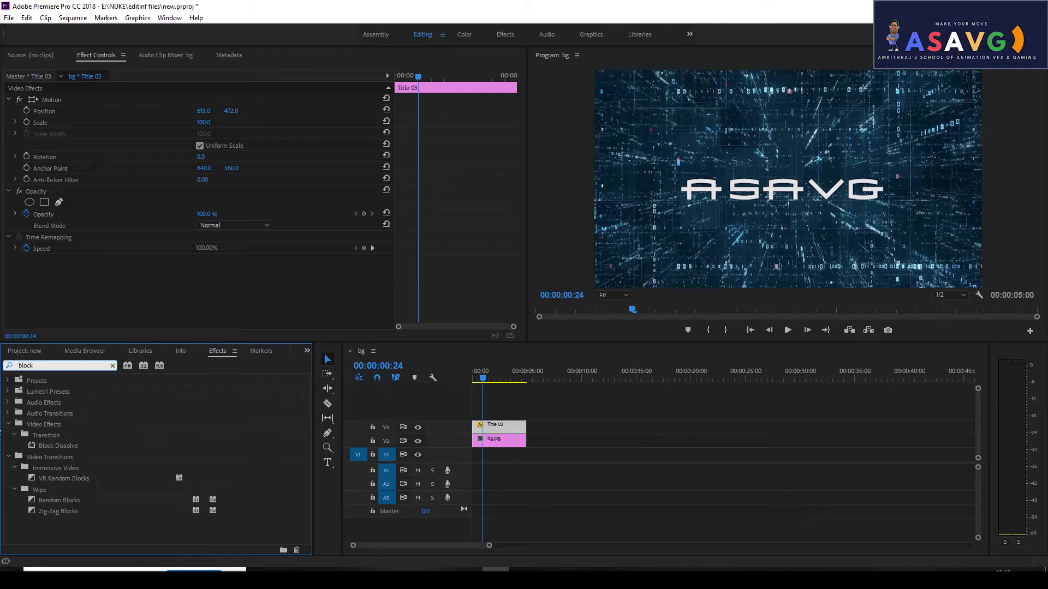
drag(51, 448, 482, 438)
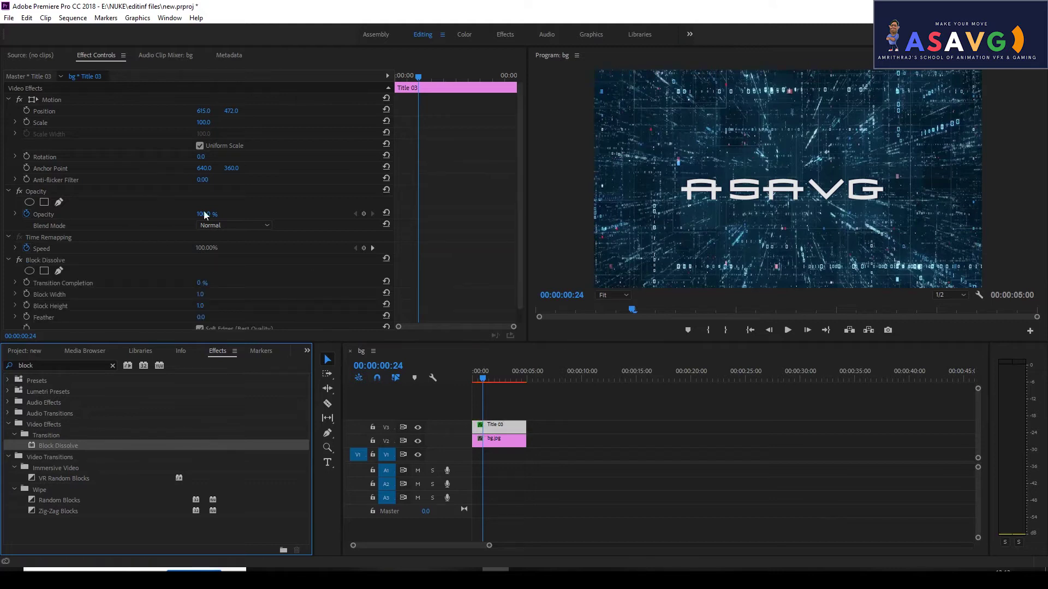
Keyframe Block Dissolve's Transition Completion on Title 03 from 100% near the clip's start to 0% at 00:00:02:08.
scroll(289, 214, down, 1)
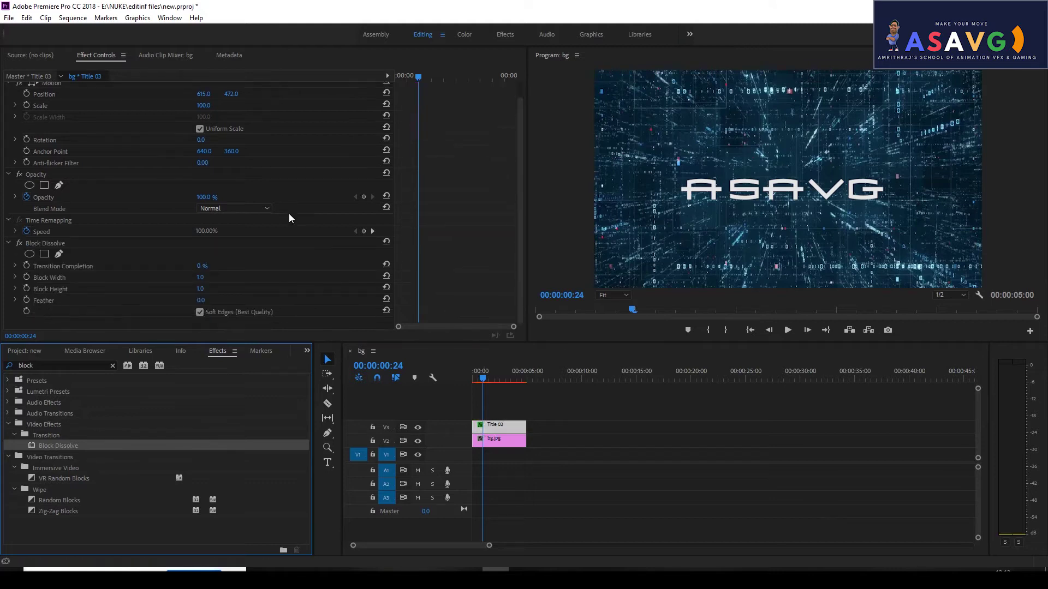
drag(200, 269, 262, 267)
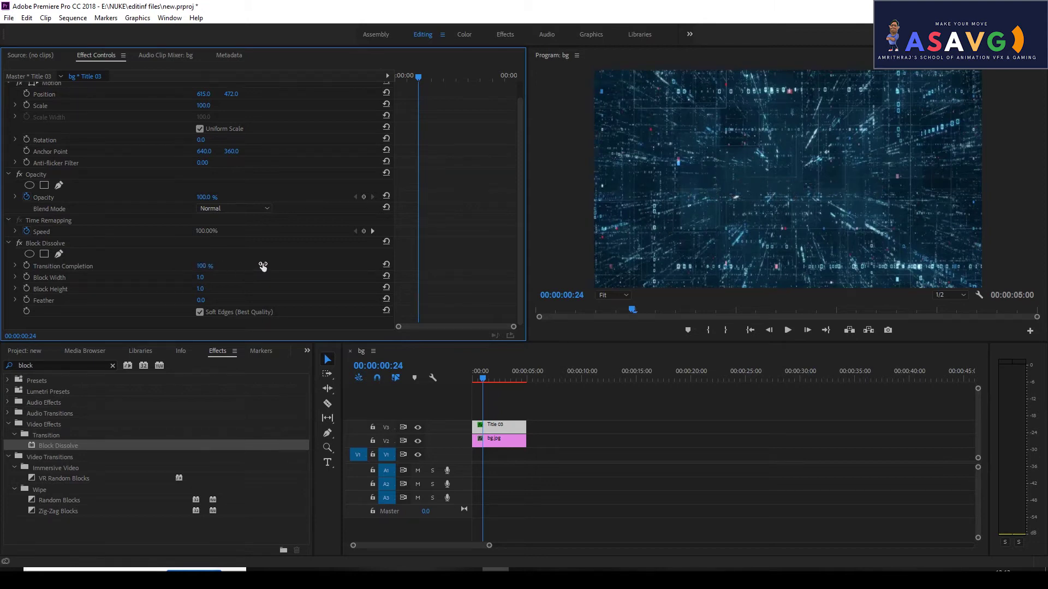
click(26, 267)
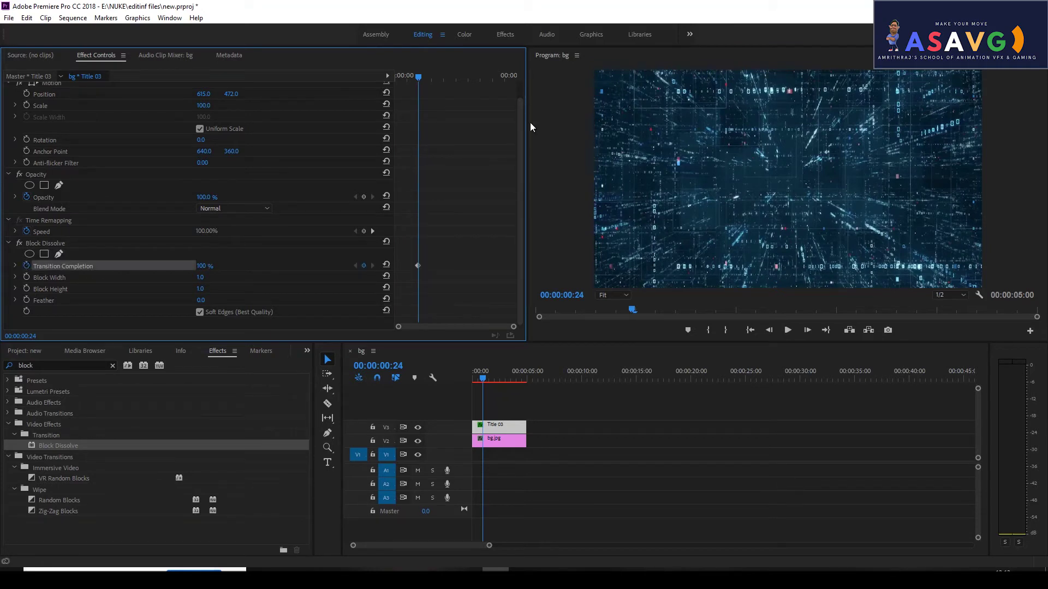
drag(418, 266, 398, 267)
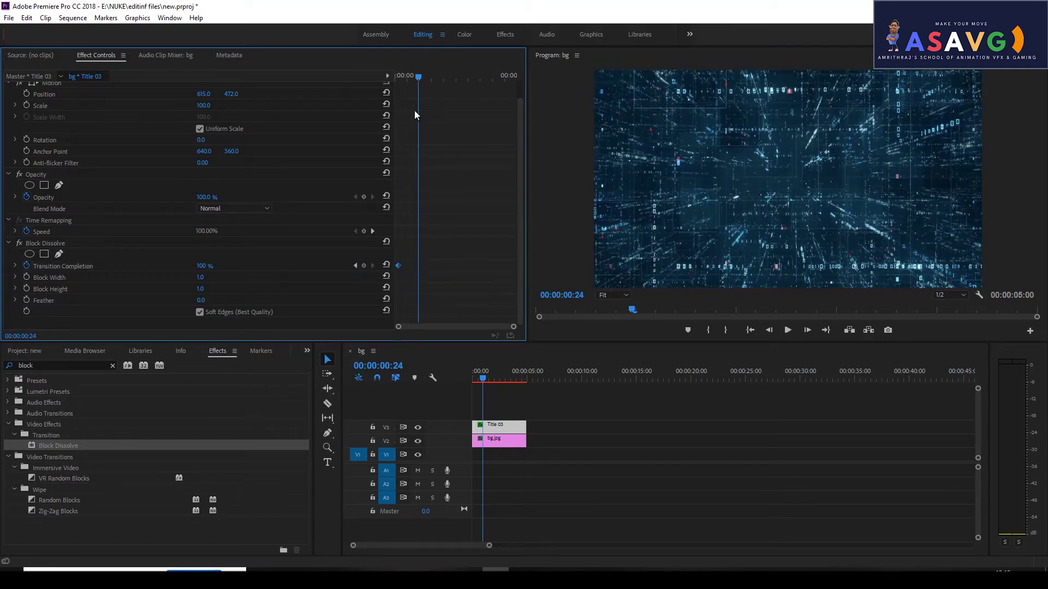
drag(398, 80, 451, 80)
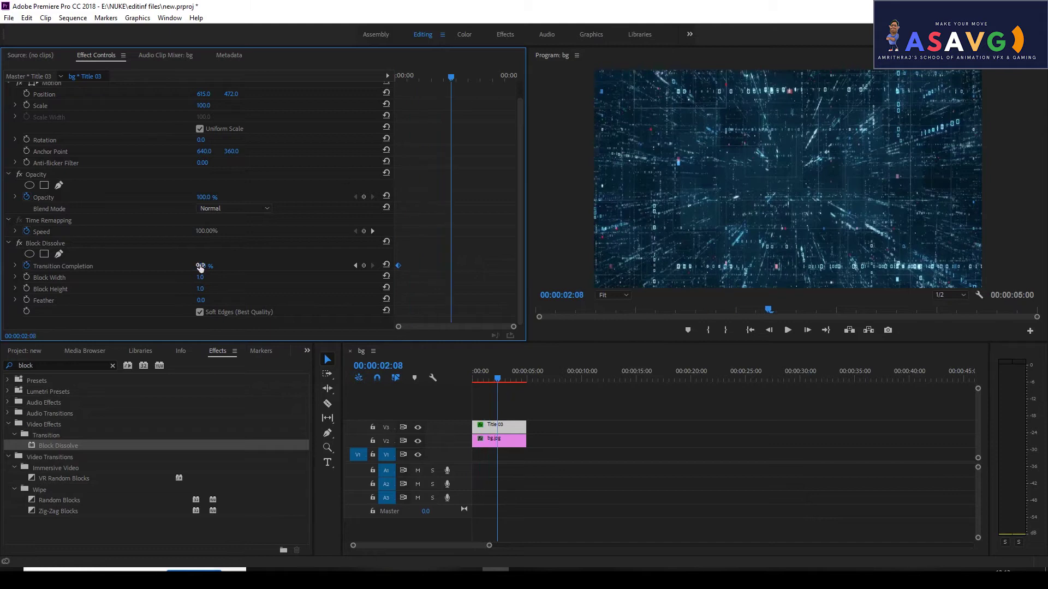
drag(253, 268, 196, 268)
Enlarge the program preview and play the title from the start to review the Block Dissolve animation.
drag(462, 86, 394, 90)
key(space)
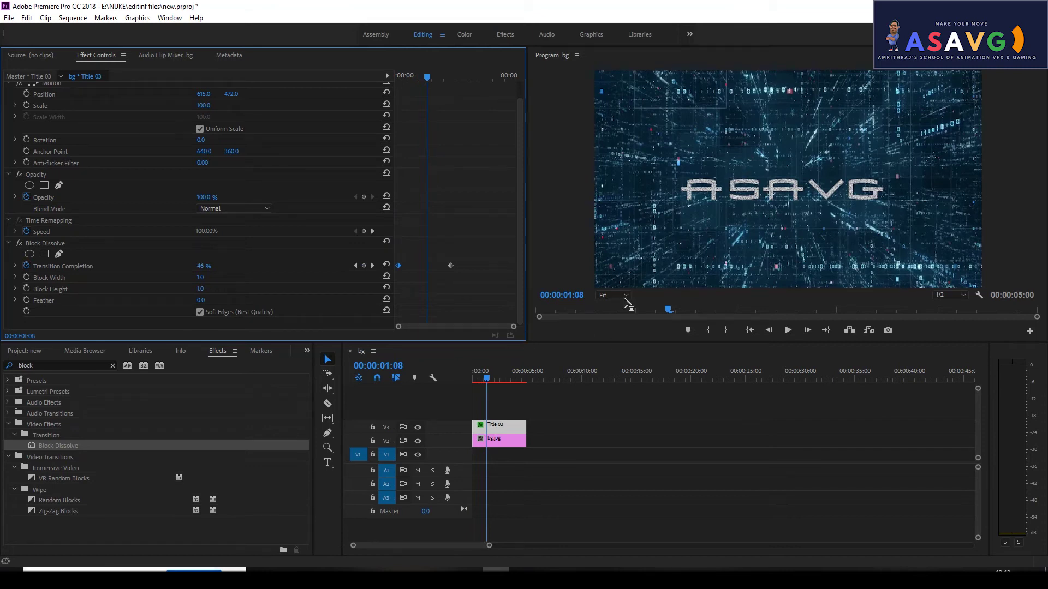
drag(489, 342, 502, 418)
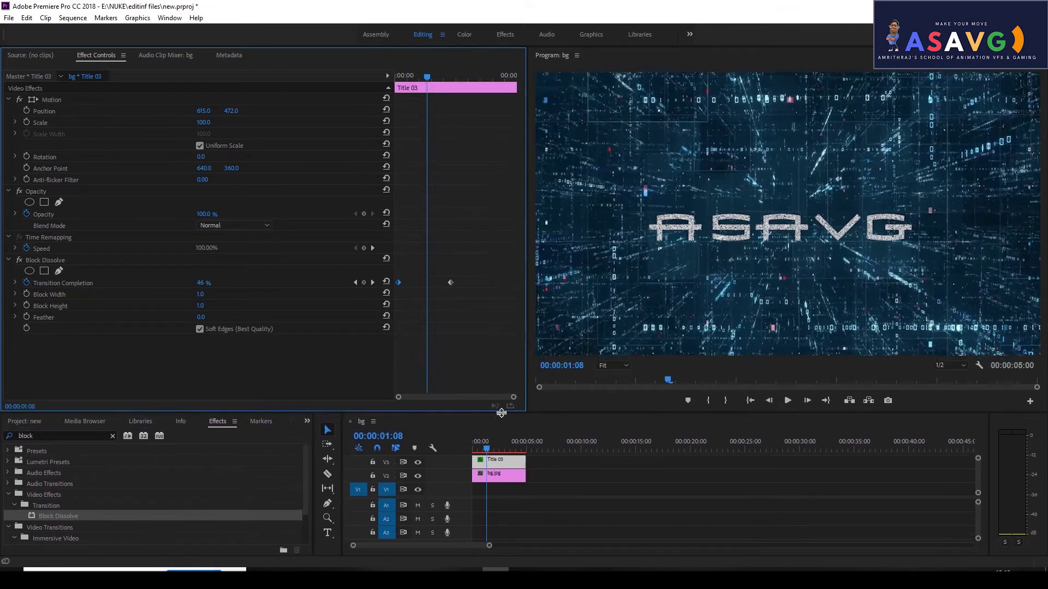
drag(489, 454, 473, 454)
key(space)
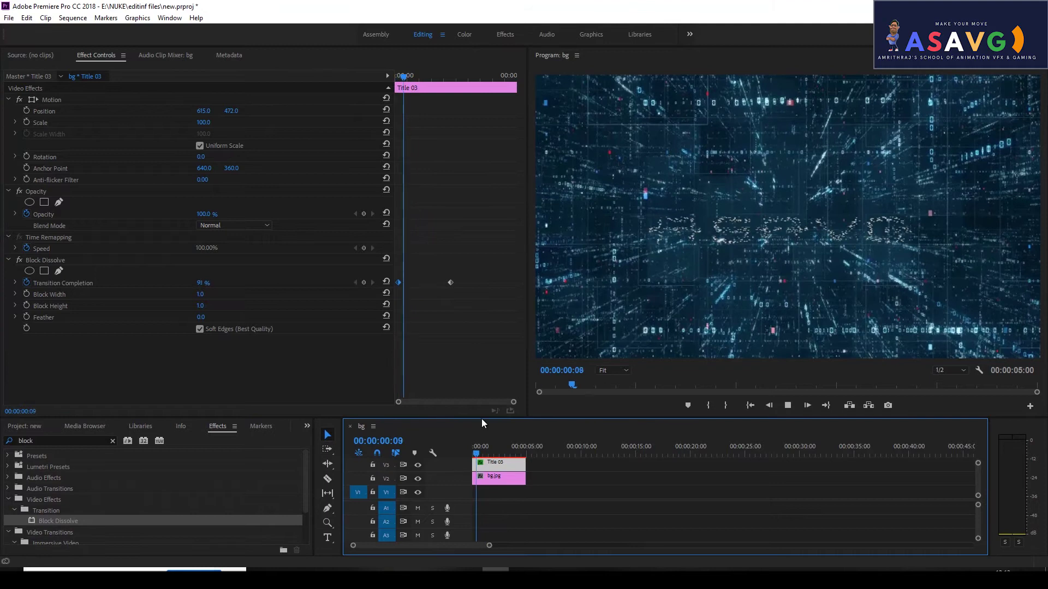
Try a Block Dissolve Block Width of 42 on Title 03 and play the title from the start.
key(space)
mouse_move(495, 450)
mouse_down()
mouse_move(475, 453)
mouse_move(482, 460)
mouse_up()
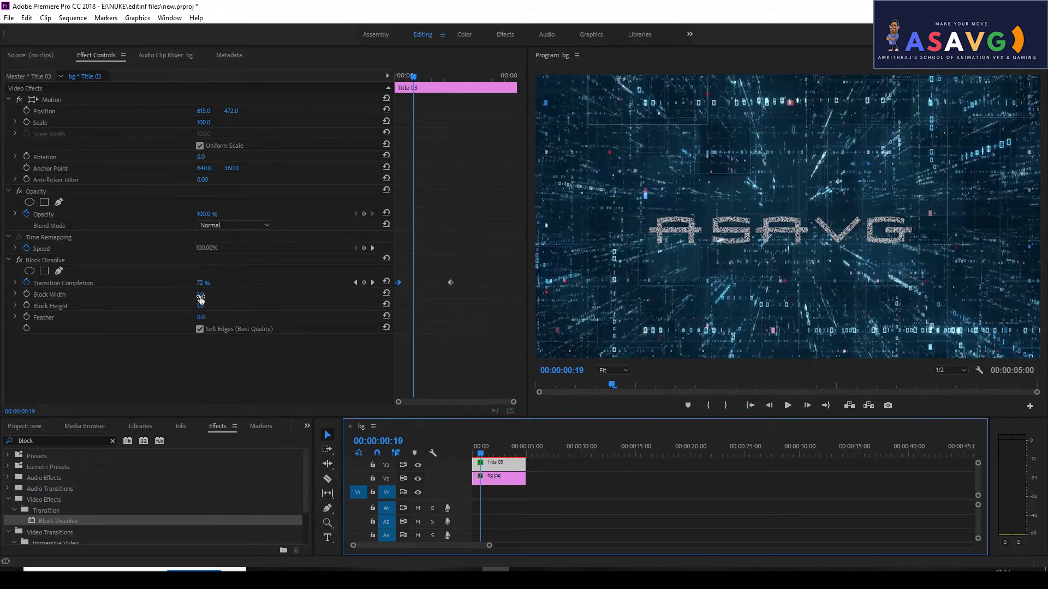
drag(201, 297, 226, 296)
drag(481, 455, 462, 452)
key(space)
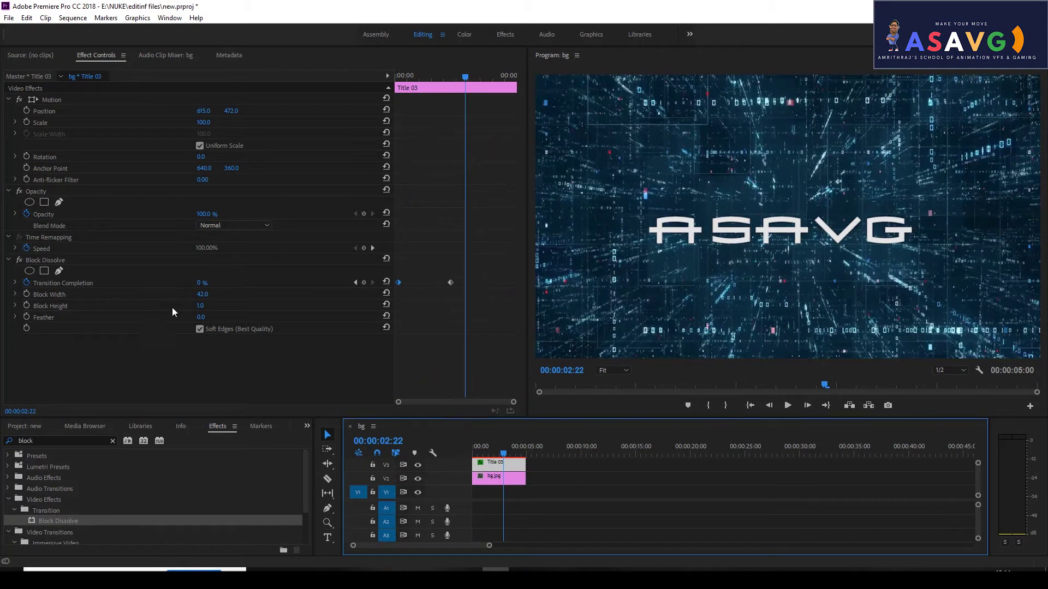
Set Block Dissolve's Block Width to 1.0 and Block Height to 124.0, and play the title from the start.
drag(198, 306, 121, 314)
click(196, 295)
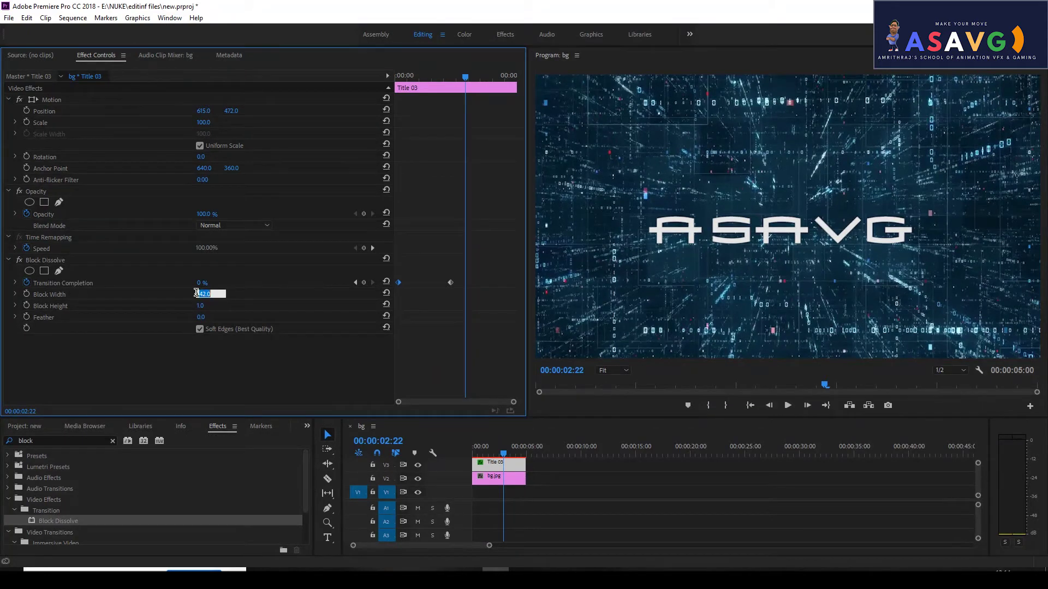
key(Return)
drag(413, 76, 419, 76)
drag(202, 306, 271, 305)
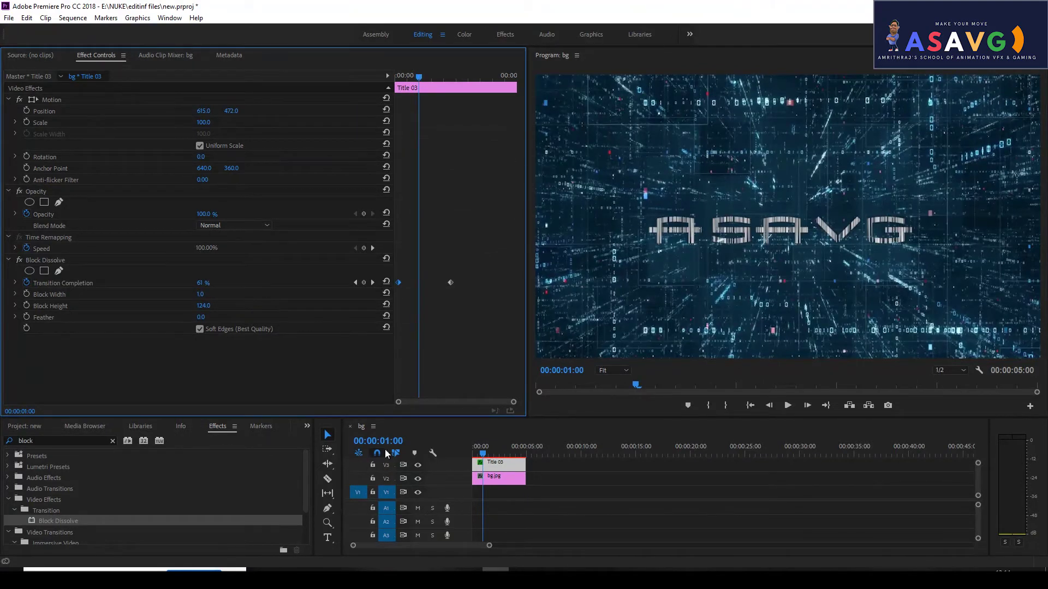
click(480, 460)
key(space)
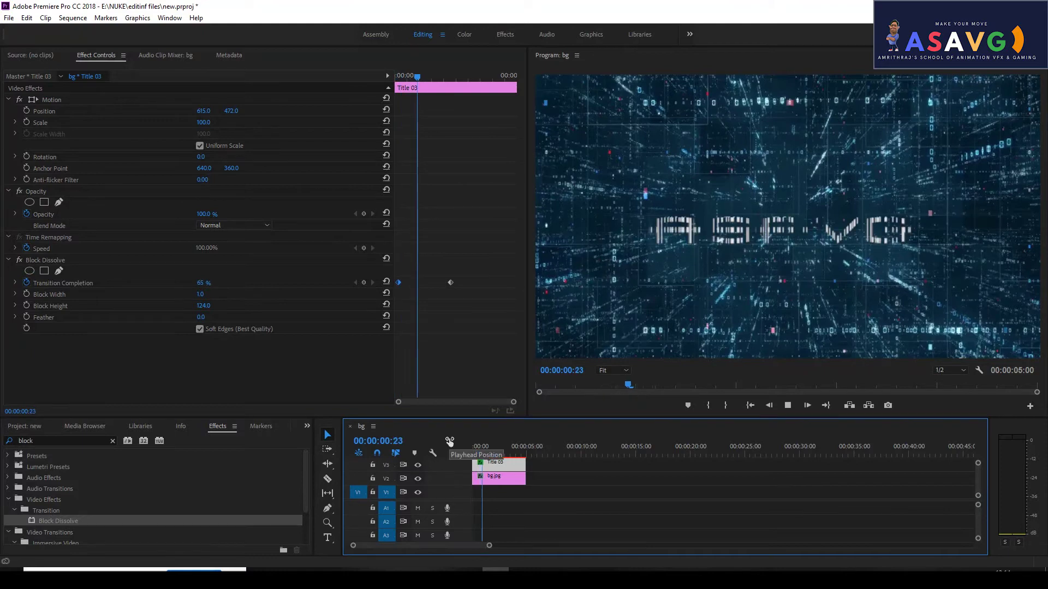
key(space)
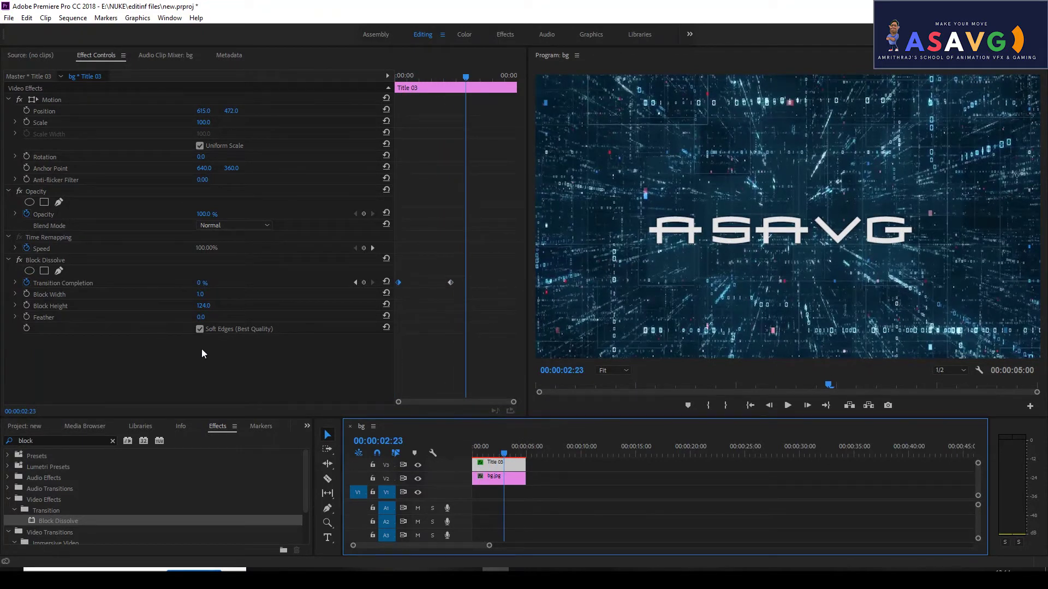
Try a Block Dissolve Feather of 162 on the title, preview it, and return Feather to 0.
click(200, 330)
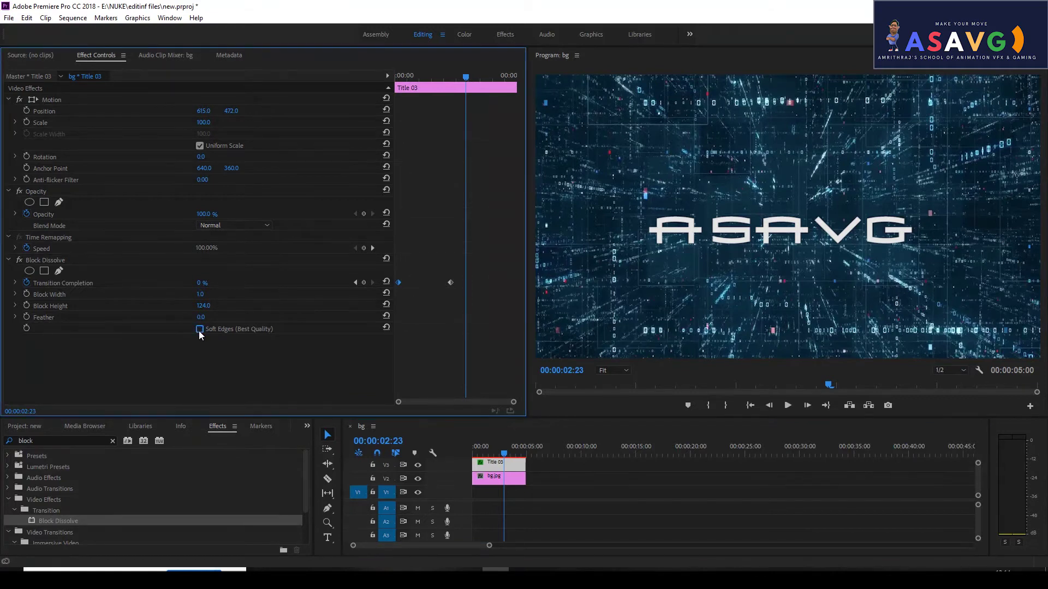
drag(202, 319, 295, 317)
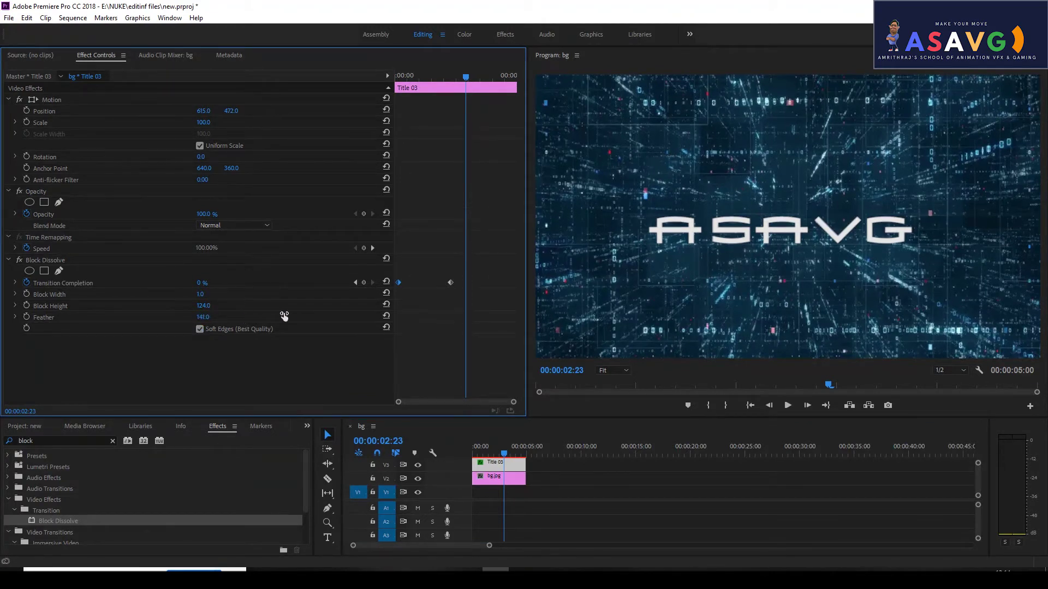
drag(498, 452, 487, 454)
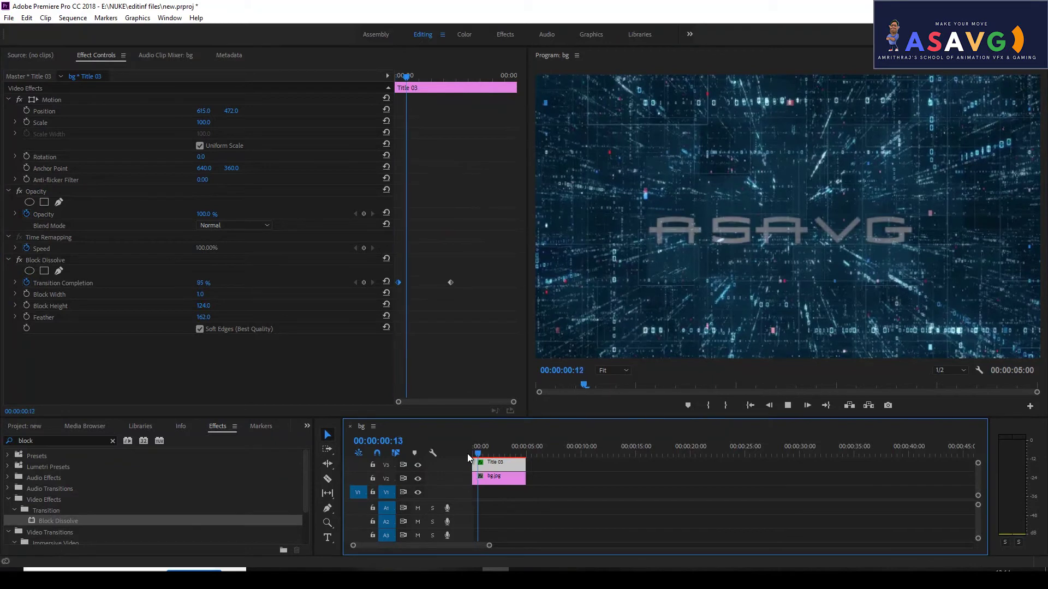
drag(203, 321, 164, 323)
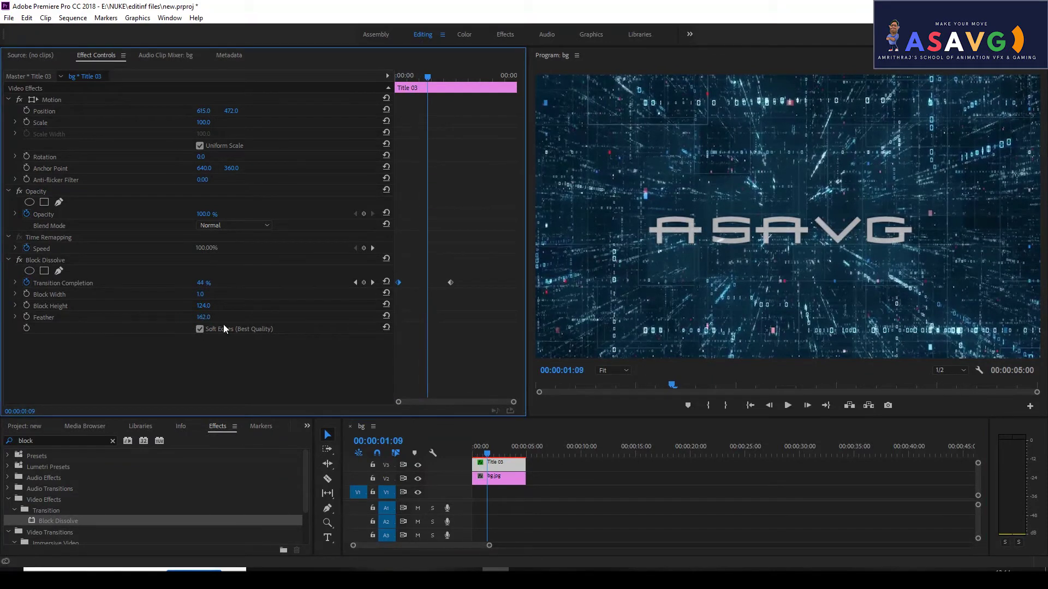
drag(485, 452, 483, 453)
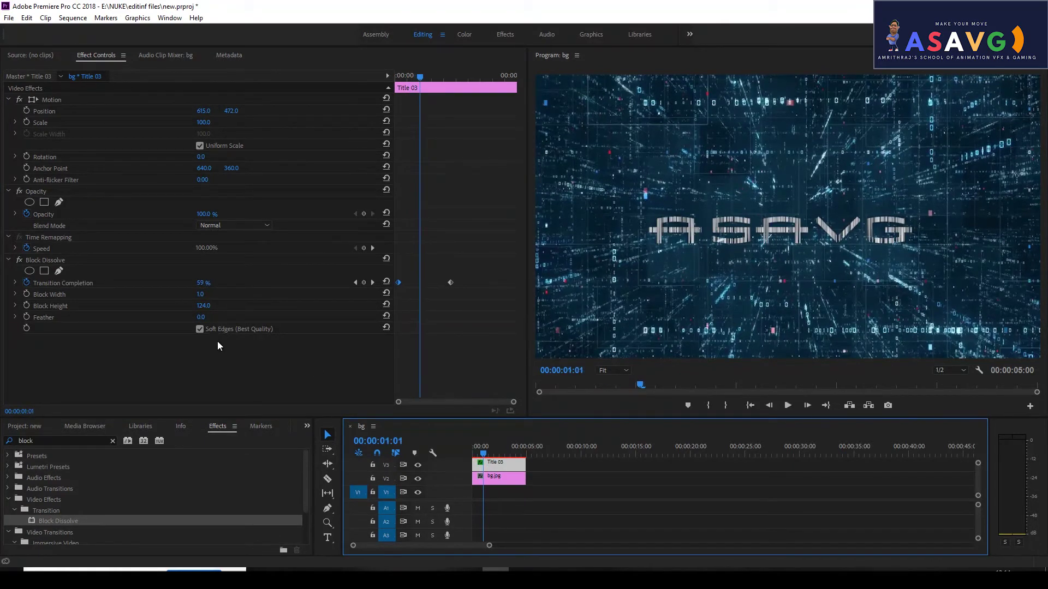
click(206, 321)
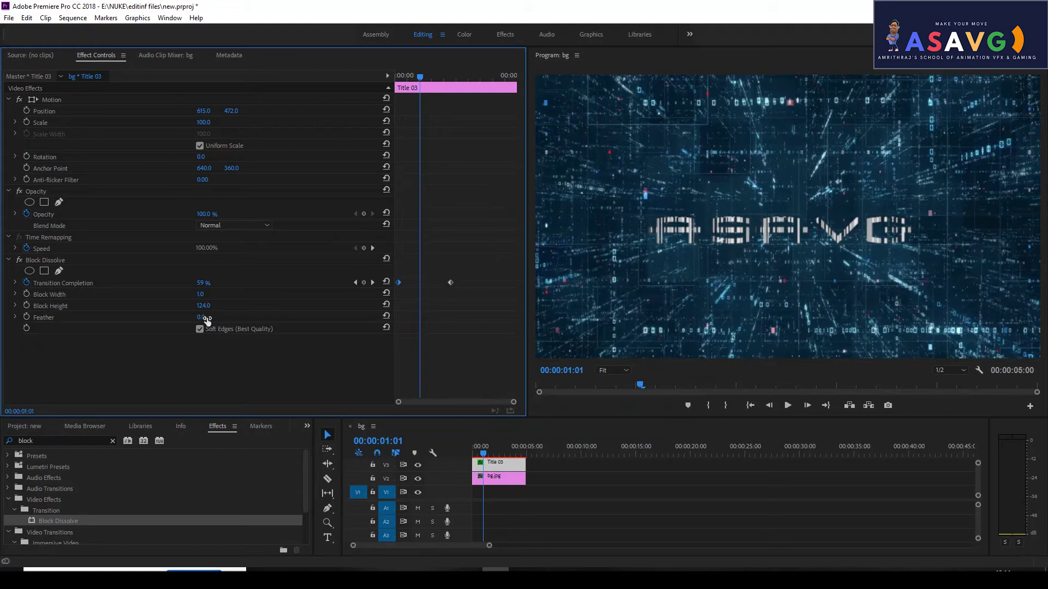
mouse_move(202, 321)
mouse_down()
mouse_move(222, 320)
mouse_move(193, 321)
mouse_up()
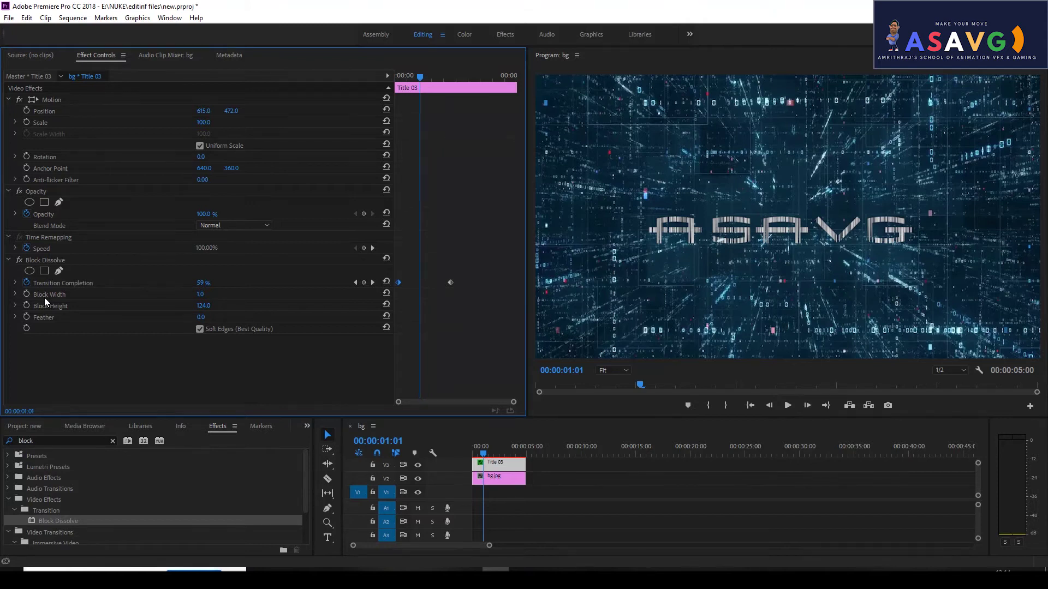
Turn off Soft Edges (Best Quality) for Block Dissolve and play the title from the start.
click(202, 329)
click(201, 328)
click(201, 329)
click(201, 329)
click(200, 329)
click(471, 458)
key(space)
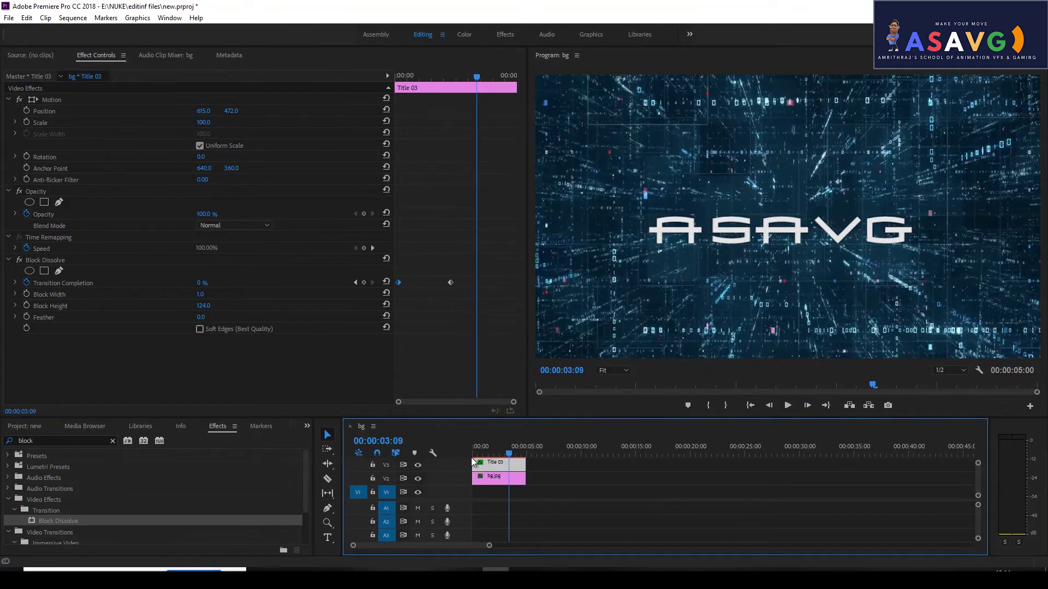
Replay the title's opening several times to examine the Block Dissolve reveal without soft edges.
click(475, 454)
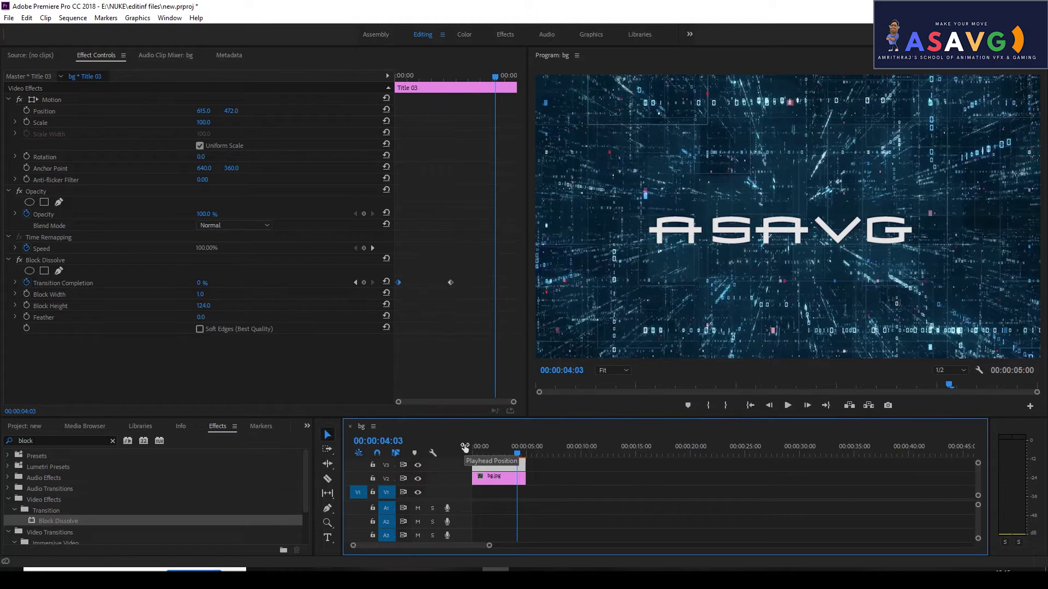
key(space)
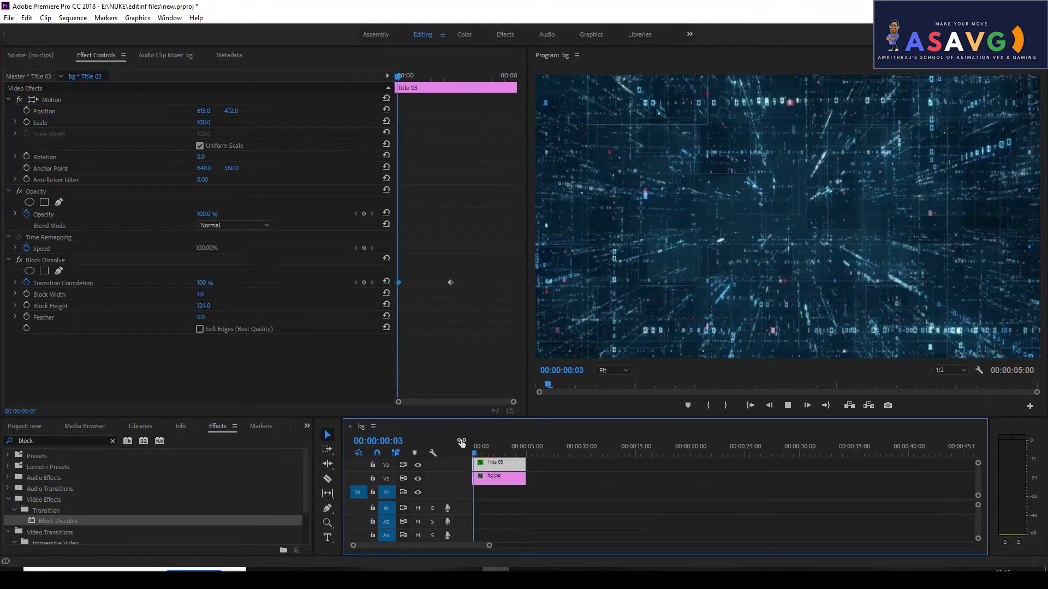
key(space)
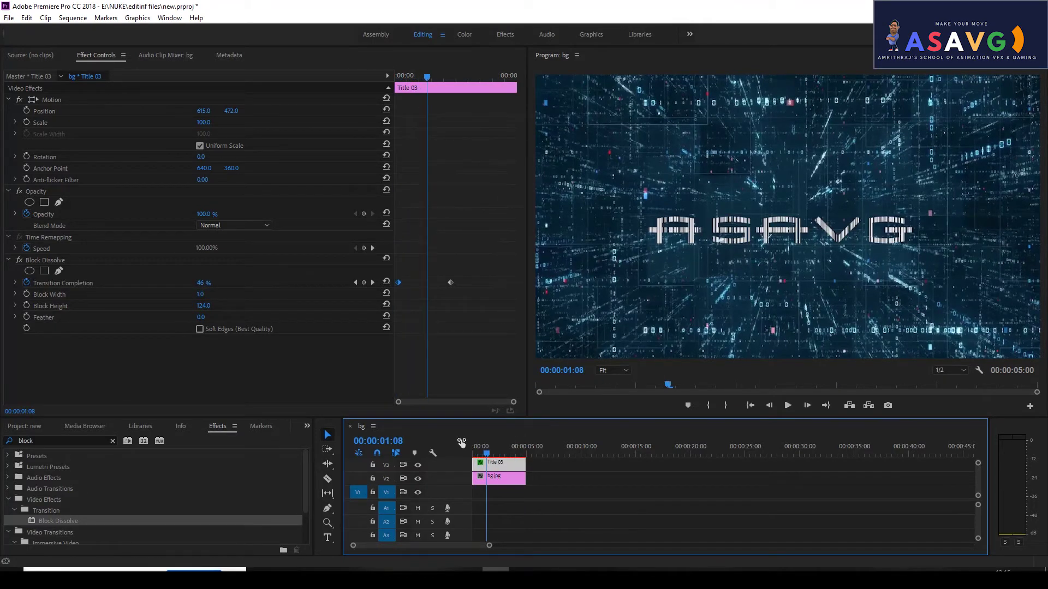
key(Home)
key(space)
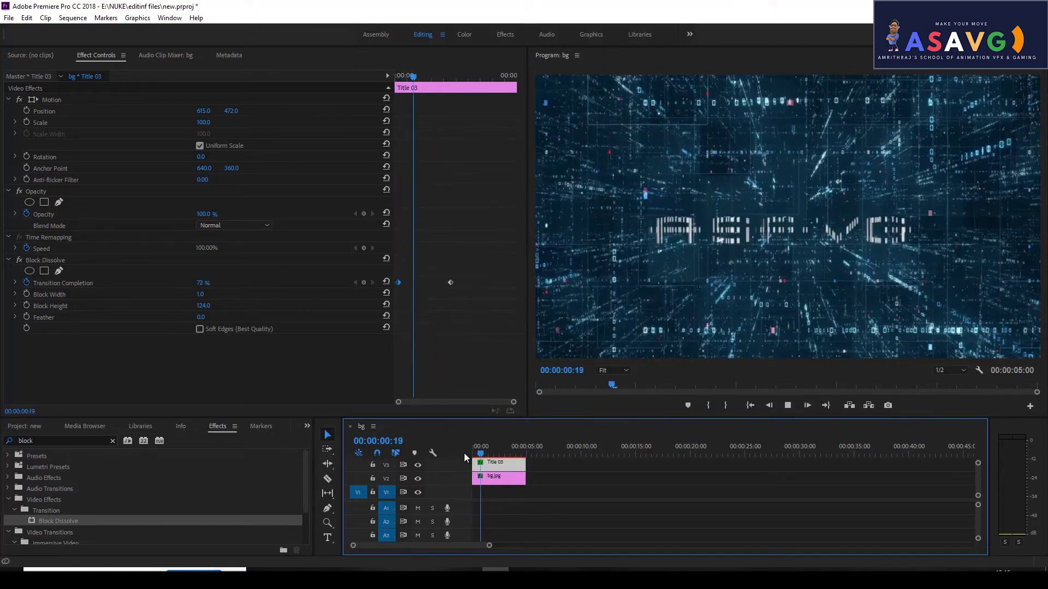
key(space)
drag(491, 455, 475, 457)
key(space)
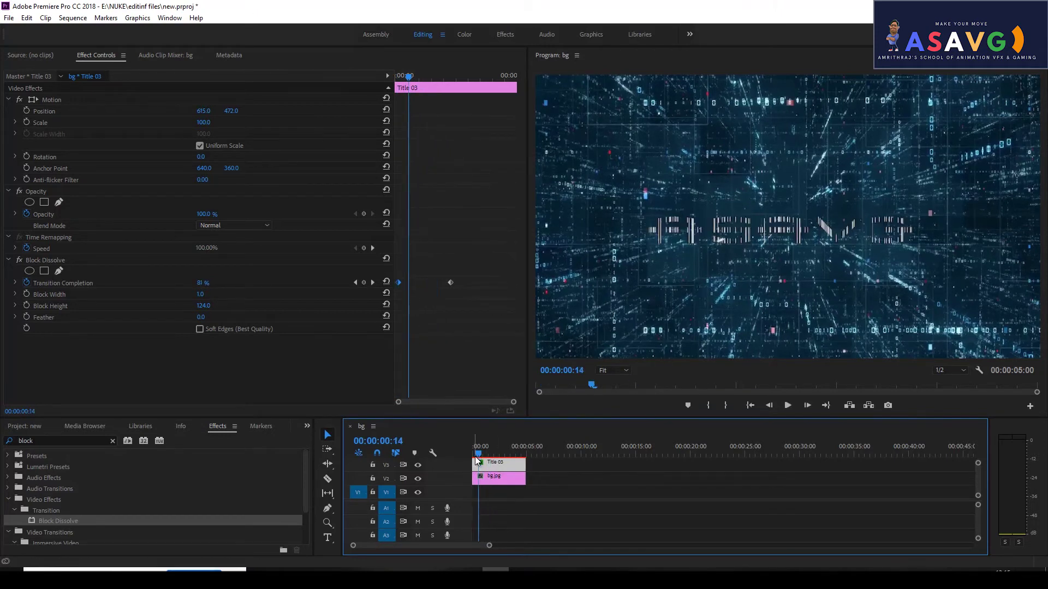
key(space)
Try a Block Dissolve Block Width of 37 and replay the title reveal.
mouse_move(200, 295)
mouse_down()
mouse_move(227, 301)
mouse_move(201, 296)
mouse_move(210, 305)
mouse_up()
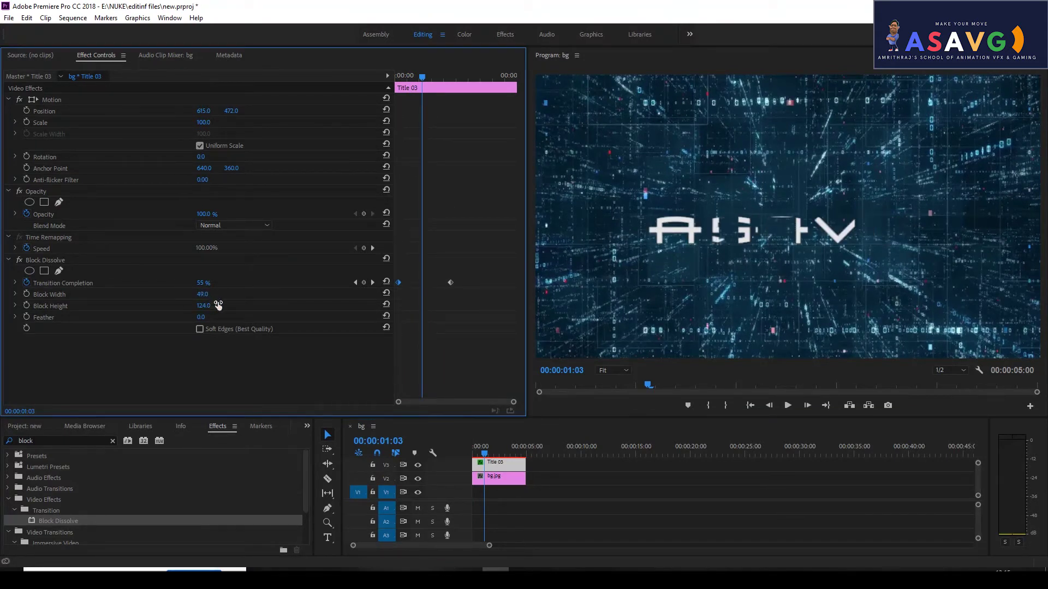
key(space)
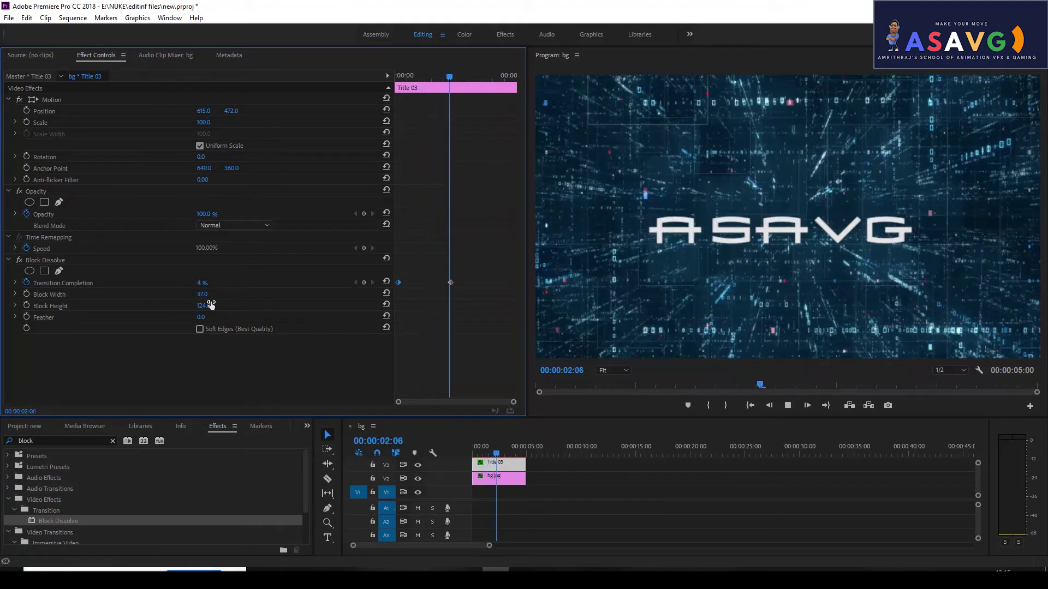
click(481, 453)
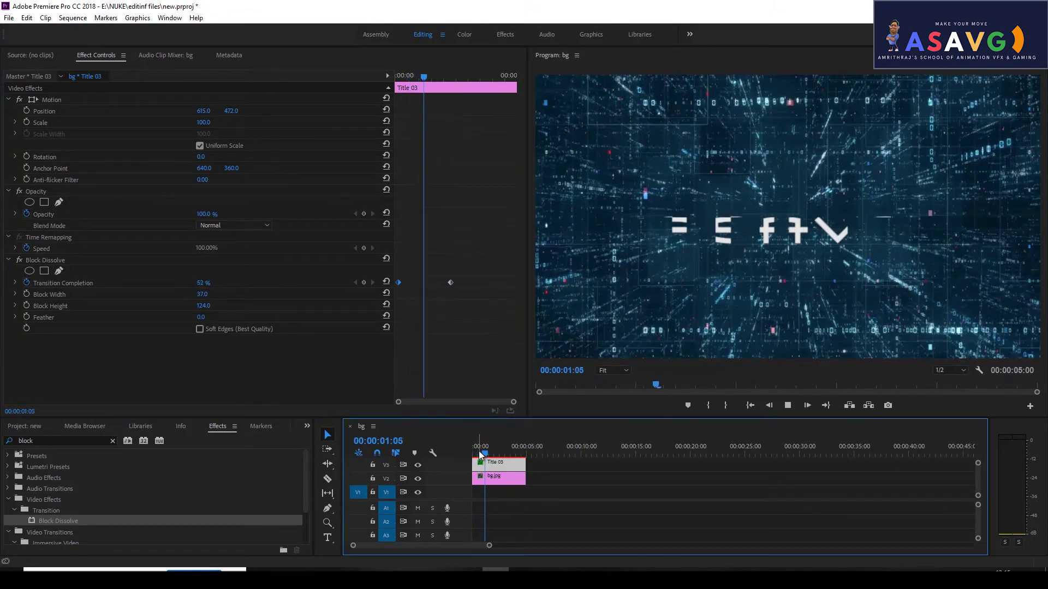
key(space)
With Block Width at 1.0, keyframe Transition Completion at 93% at 00:00:02:00 and shift its final keyframe toward the clip's end.
drag(202, 295, 247, 288)
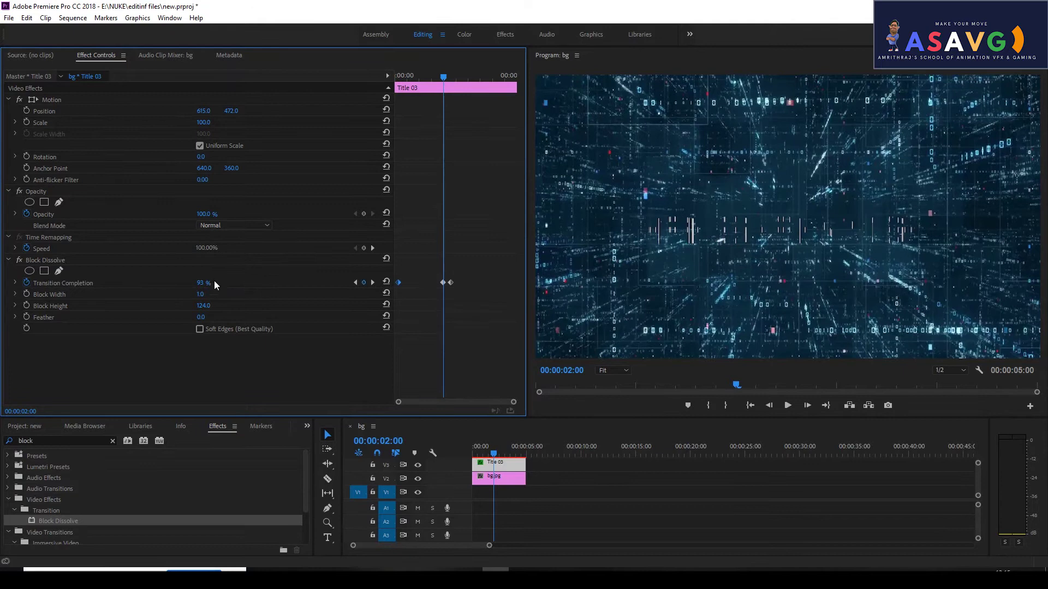
drag(442, 82, 449, 79)
drag(449, 283, 470, 283)
drag(449, 81, 436, 81)
key(space)
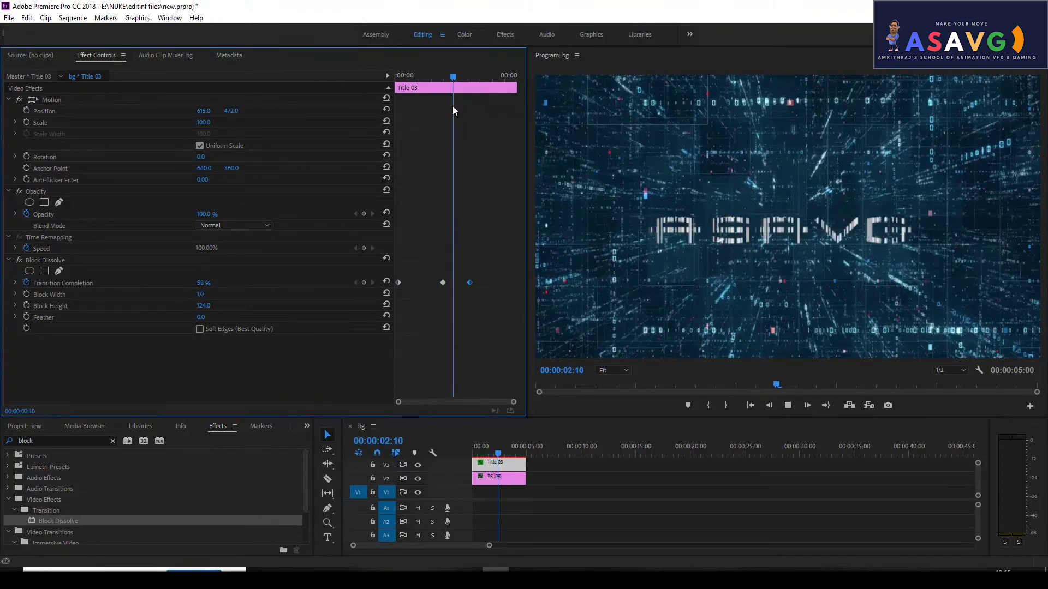
Try a 73% Transition Completion keyframe at 00:00:02:10 and replay that section of the reveal.
drag(457, 79, 454, 84)
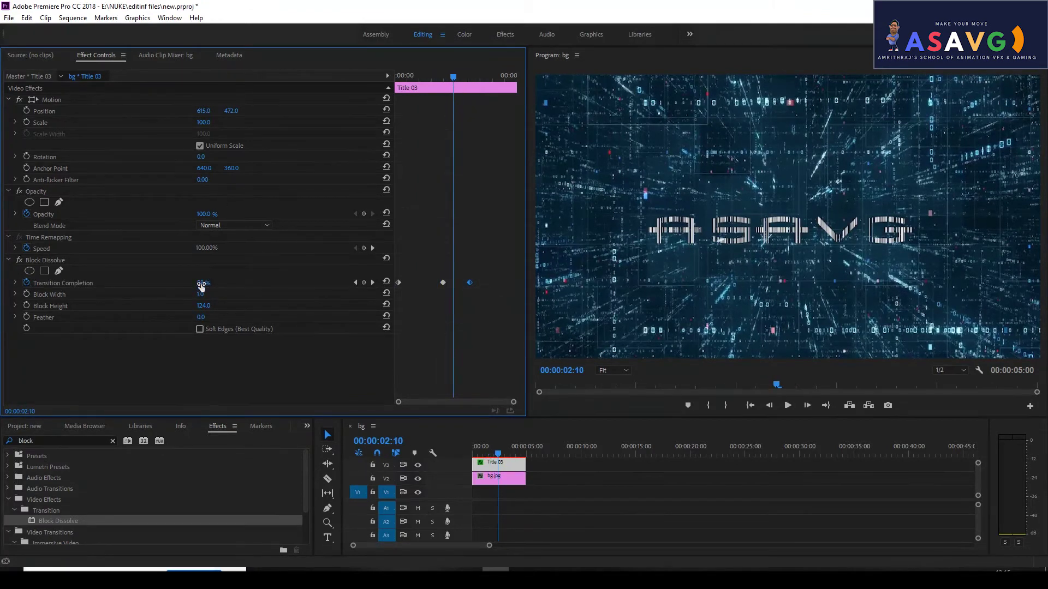
drag(202, 284, 221, 283)
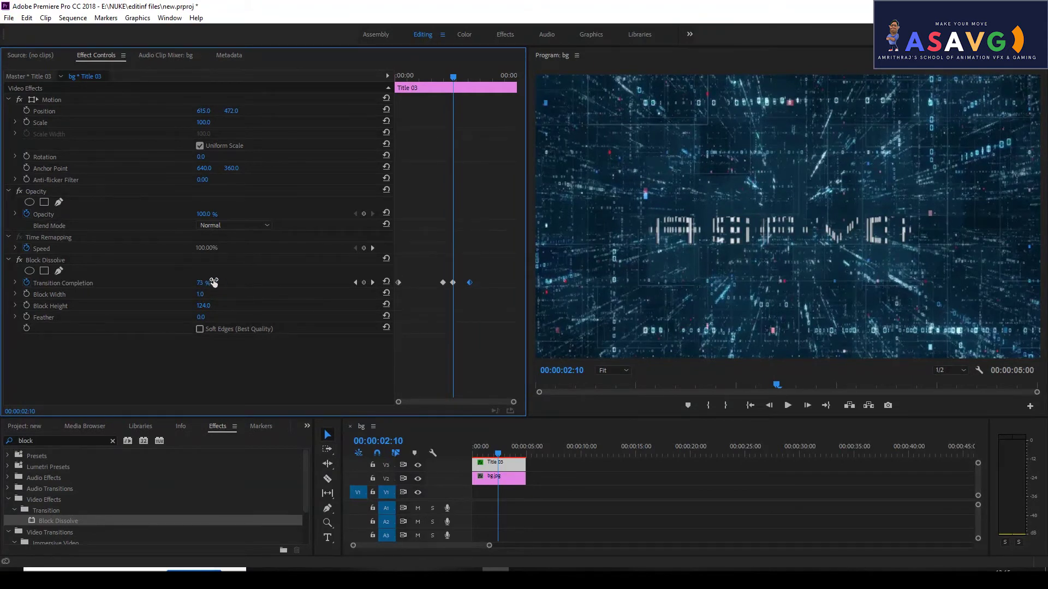
click(444, 76)
key(space)
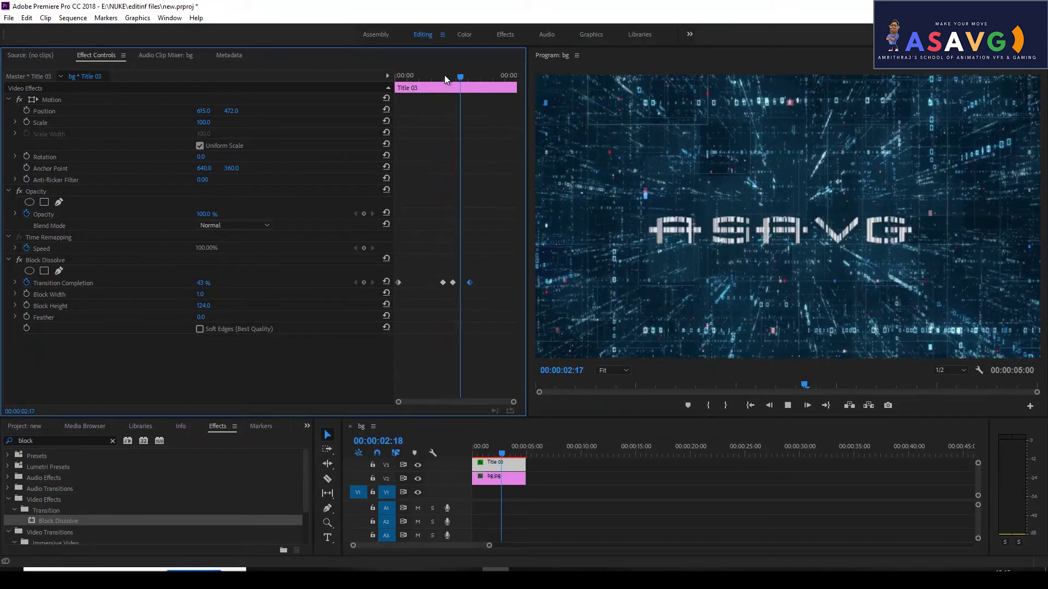
click(437, 81)
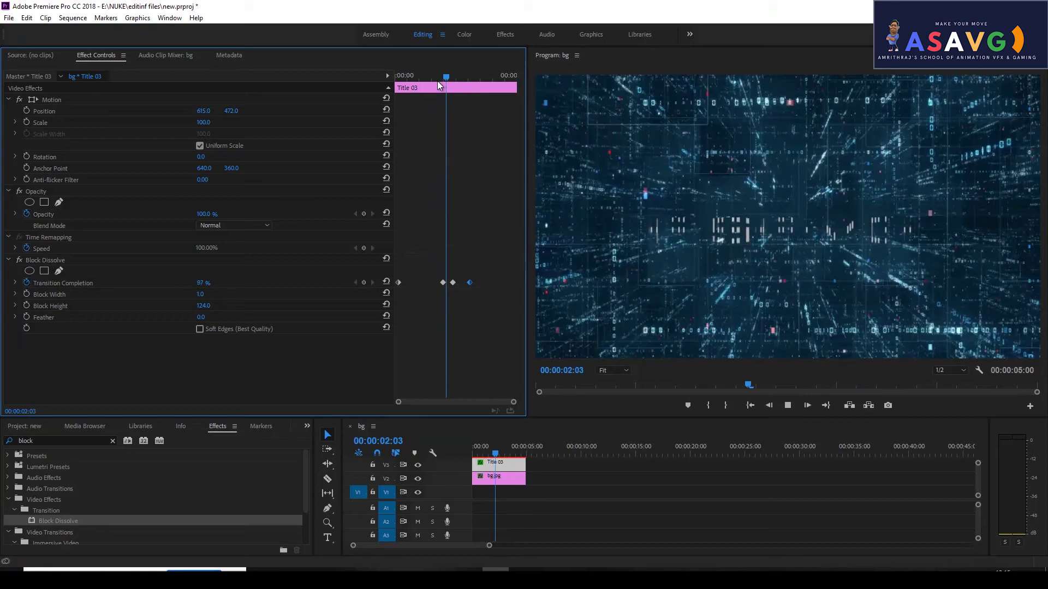
key(space)
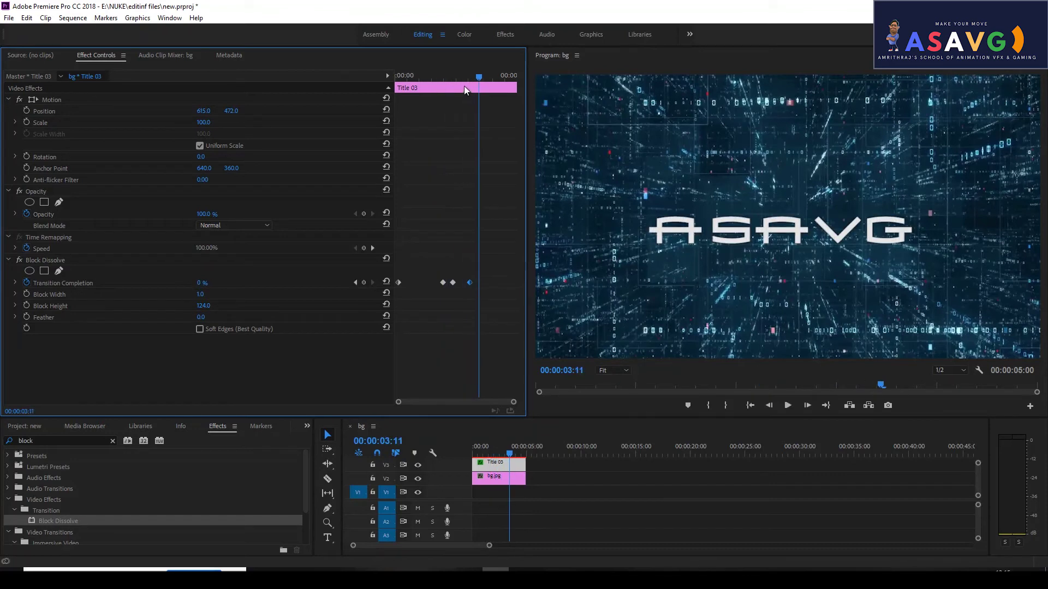
drag(465, 86, 440, 84)
key(space)
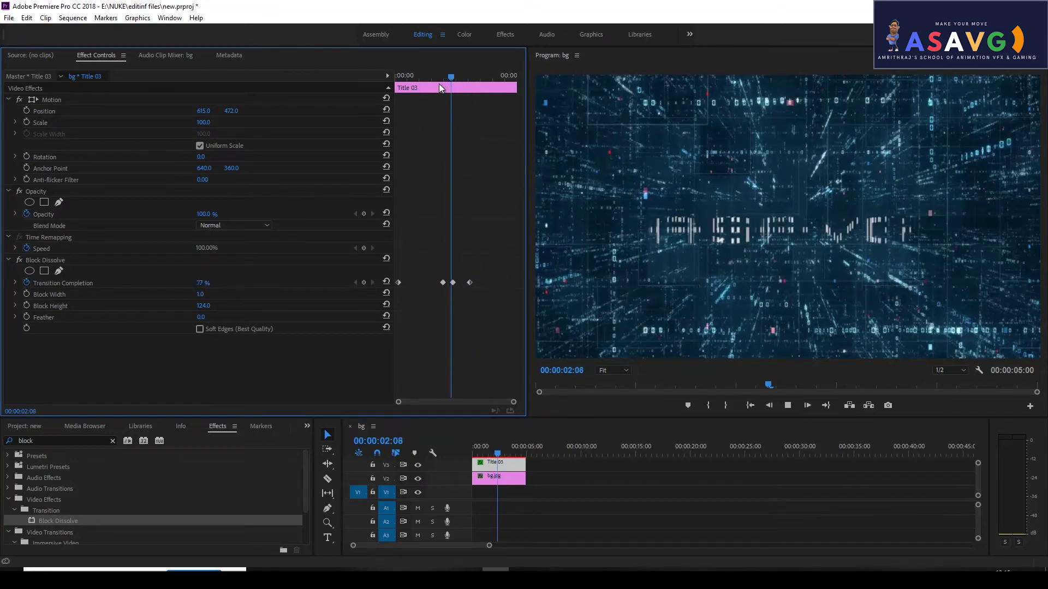
key(space)
Space the last two Transition Completion keyframes farther toward the clip's end and give the last three Bezier interpolation.
mouse_move(470, 282)
mouse_down()
mouse_move(484, 282)
mouse_move(462, 282)
mouse_up()
click(445, 80)
key(space)
key(space)
drag(500, 306, 421, 275)
right_click(445, 284)
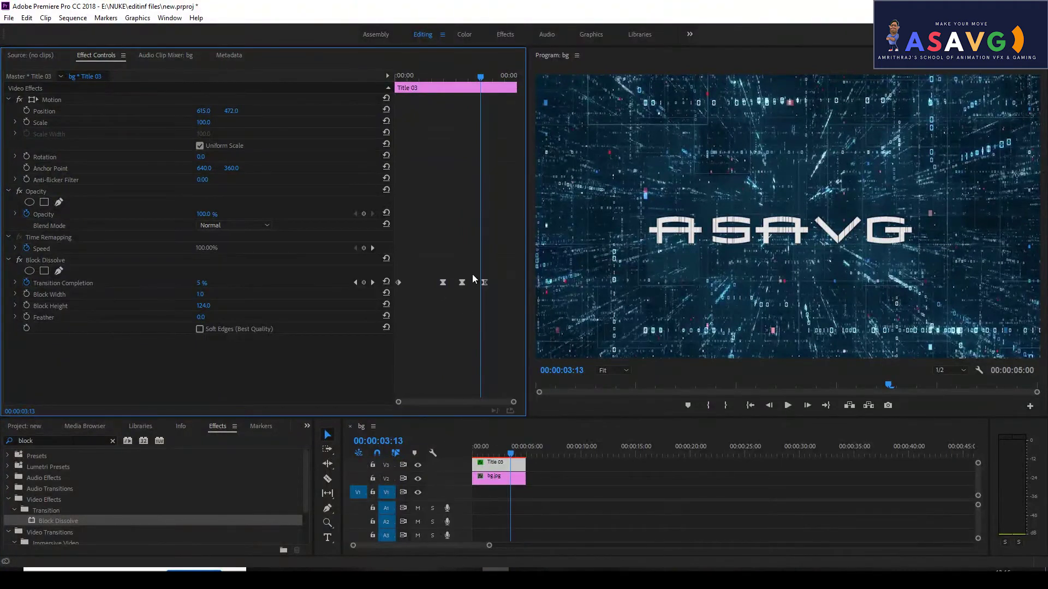
Delete the Transition Completion keyframe between the 93% and final ones, and apply easing to the final keyframe at 00:00:03:17.
click(462, 283)
drag(457, 80, 485, 94)
right_click(484, 283)
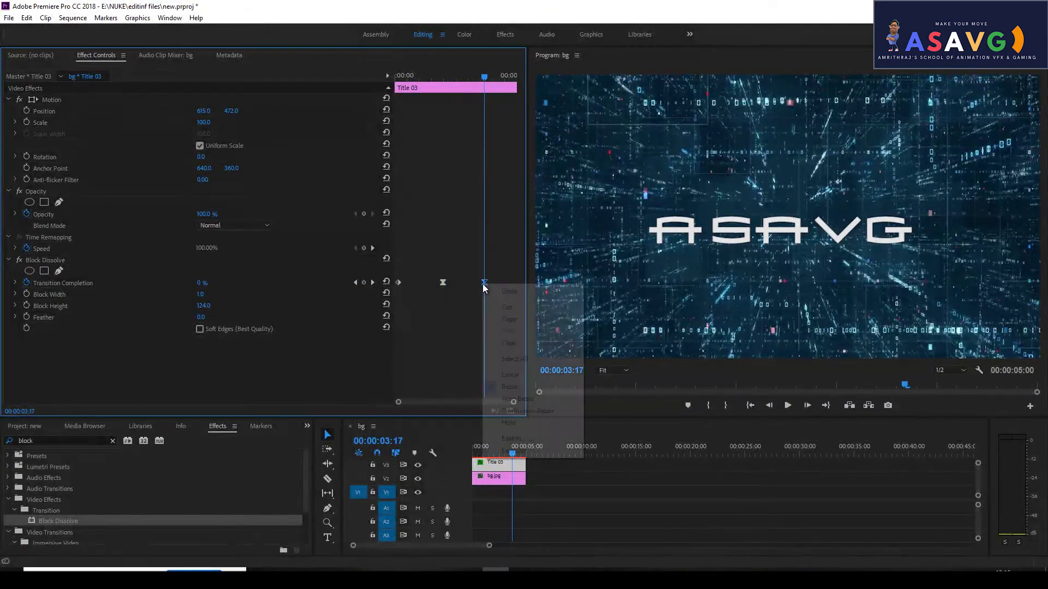
click(539, 446)
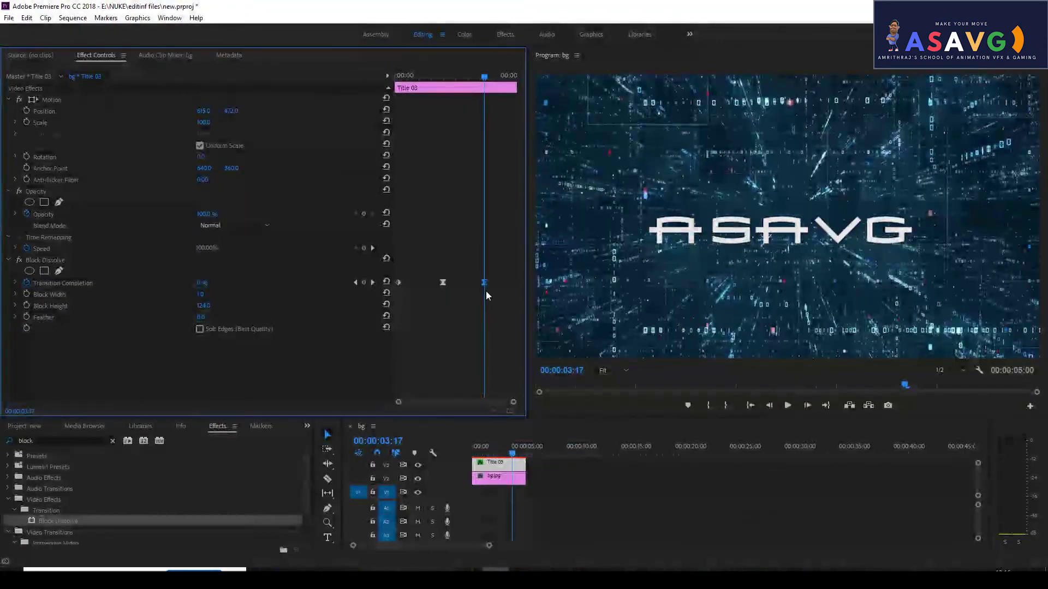
Apply Ease In to the 93% Transition Completion keyframe and replay the reveal from around 00:00:02:00.
drag(484, 76, 441, 82)
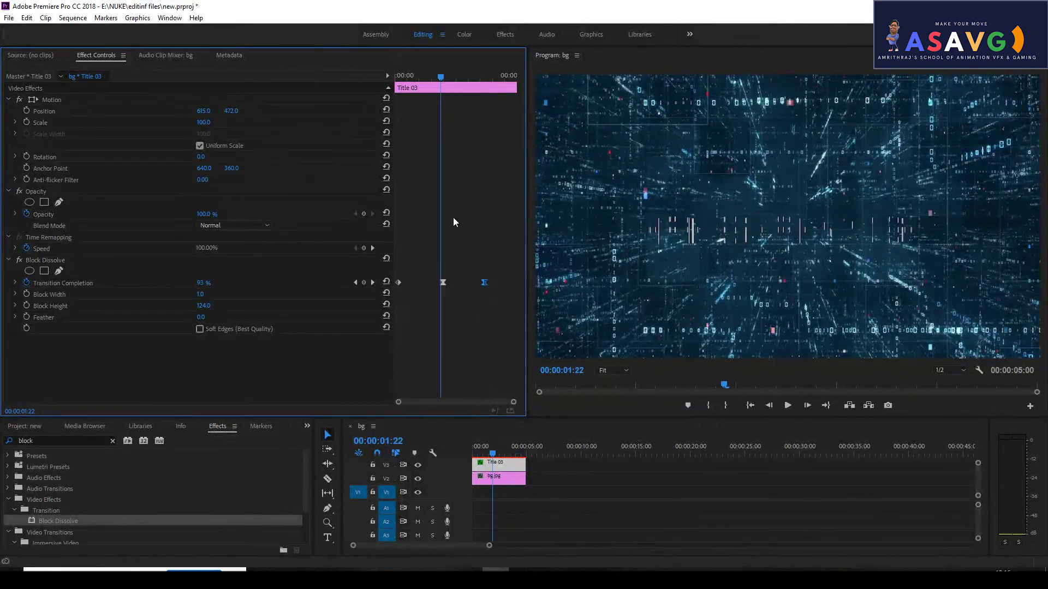
right_click(443, 282)
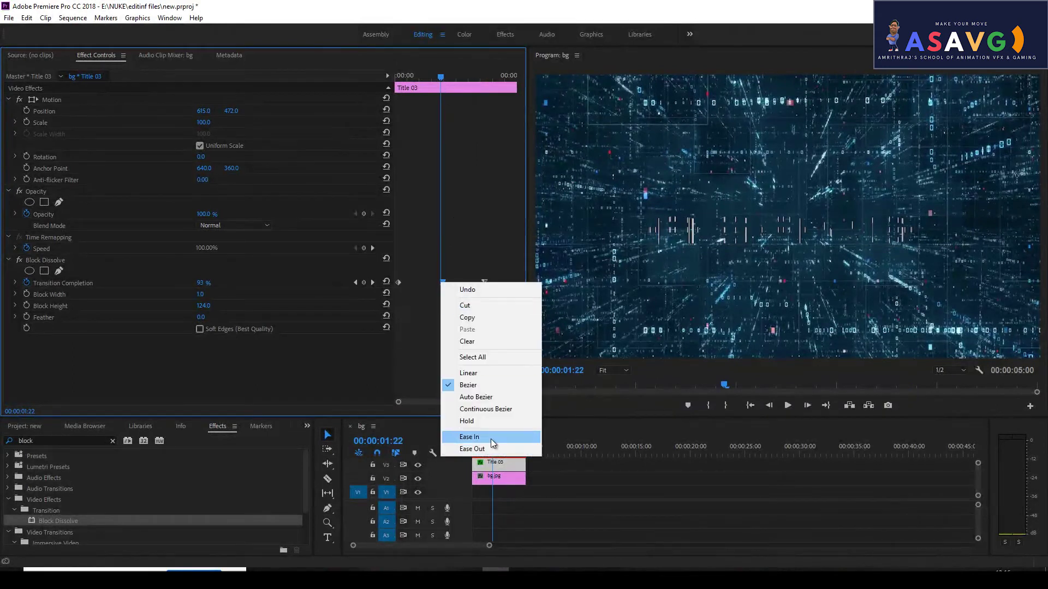
click(490, 439)
key(space)
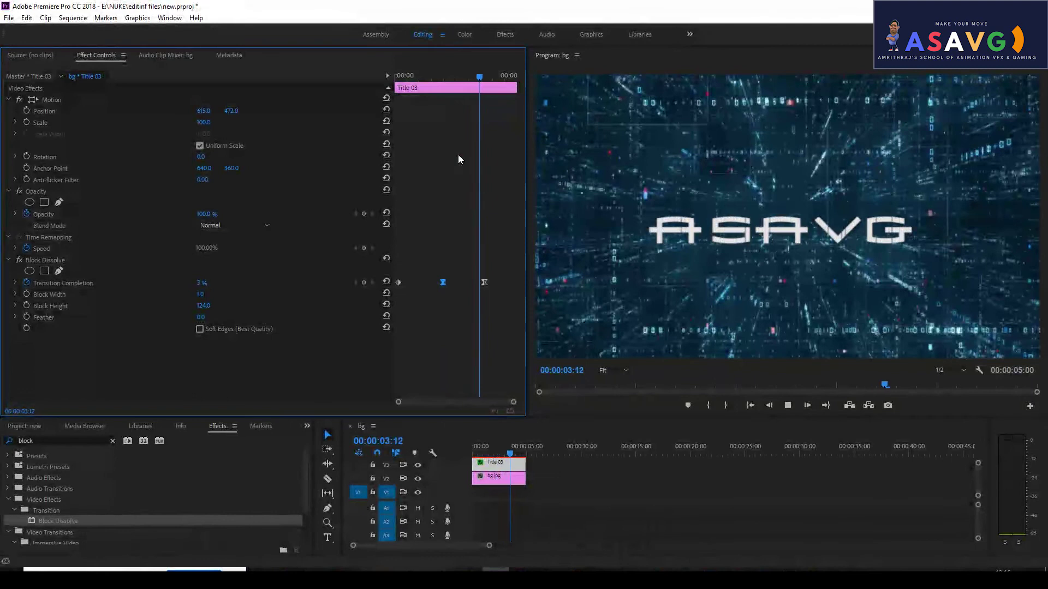
drag(464, 78, 444, 84)
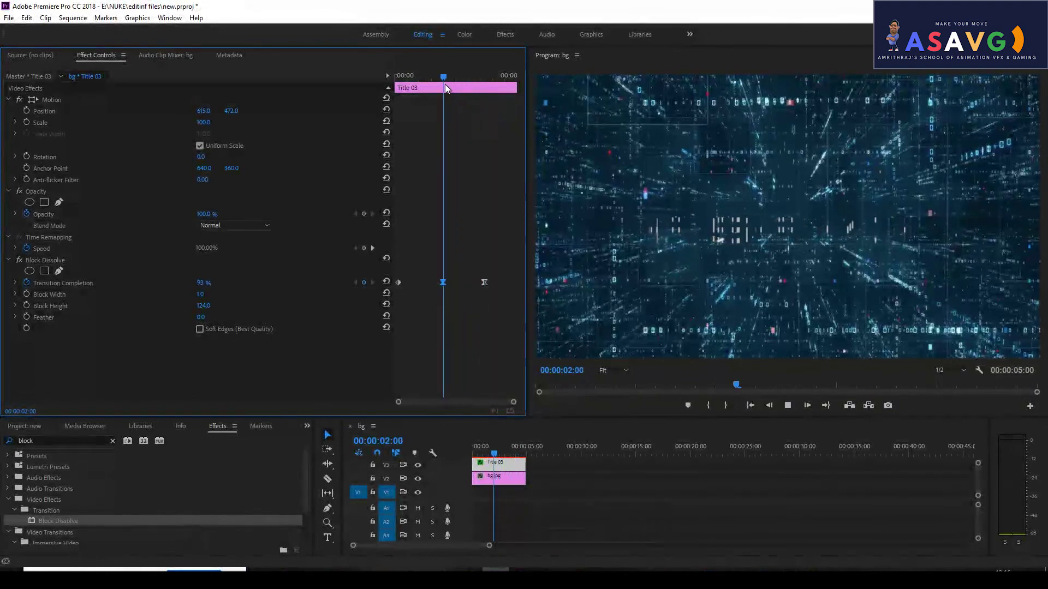
key(space)
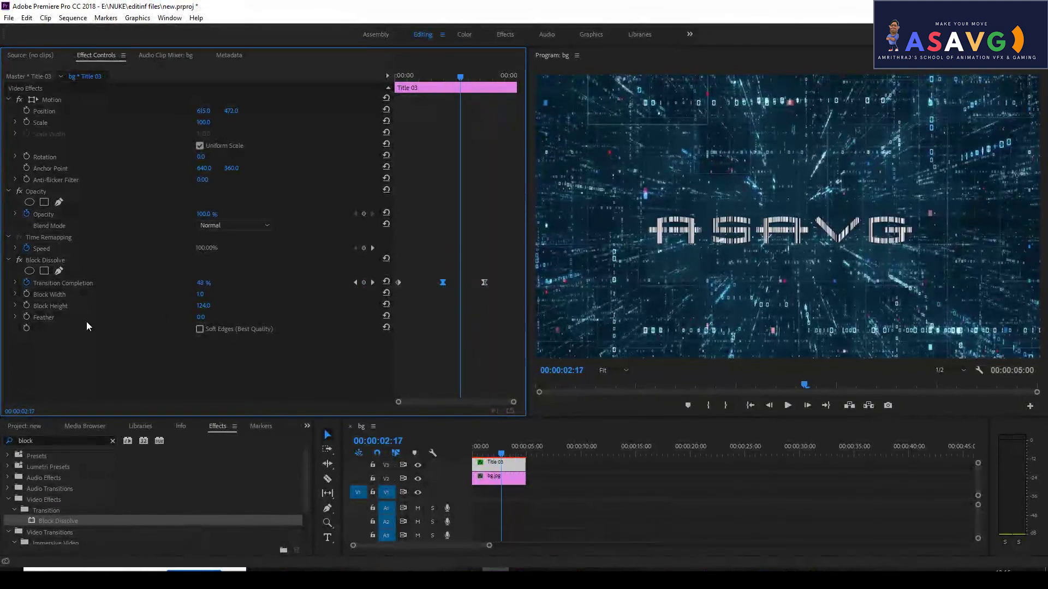
Lengthen the incoming curve handle of the final Transition Completion keyframe for a softer finish, replay the reveal, and collapse Block Dissolve.
click(15, 283)
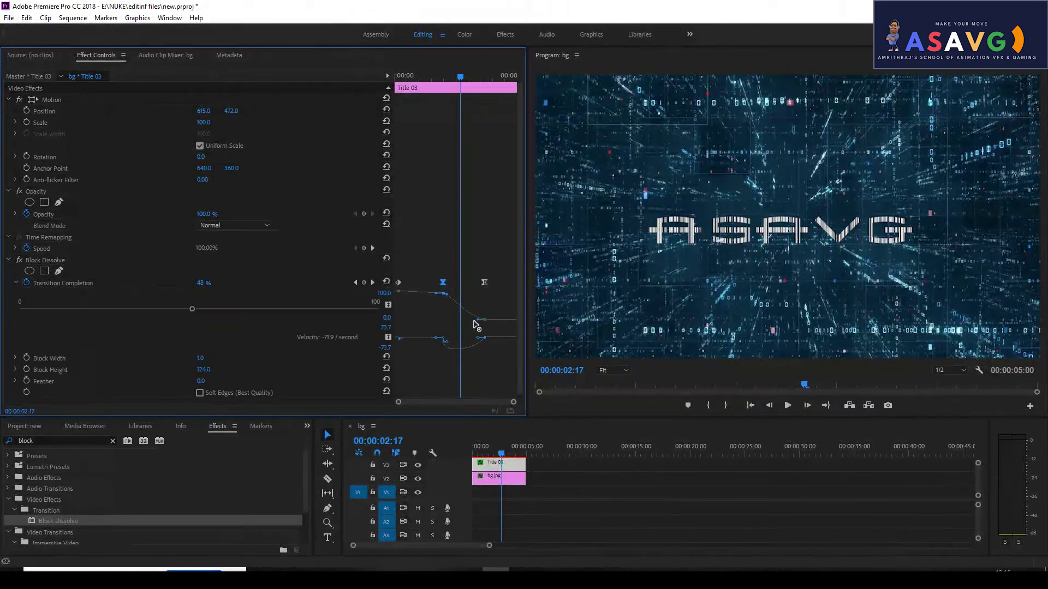
drag(477, 320, 463, 319)
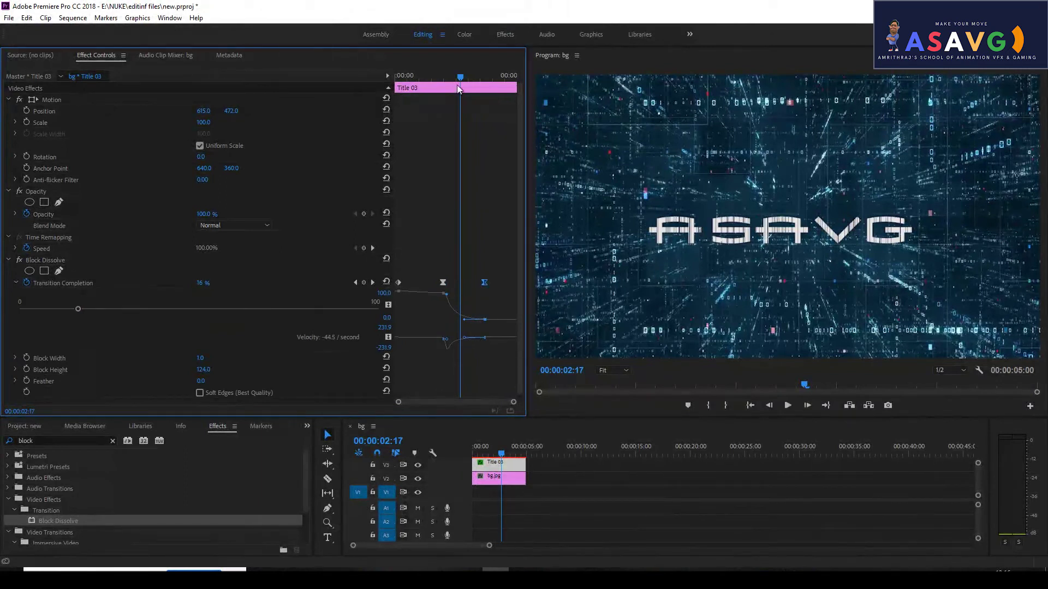
mouse_move(438, 86)
mouse_down()
mouse_move(465, 89)
mouse_move(433, 85)
mouse_up()
key(space)
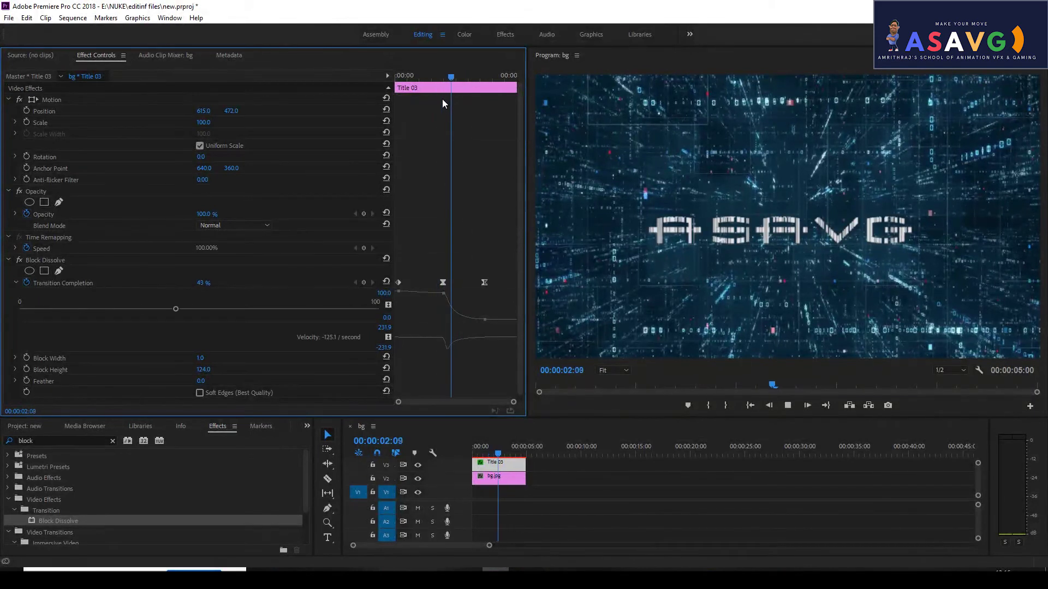
key(space)
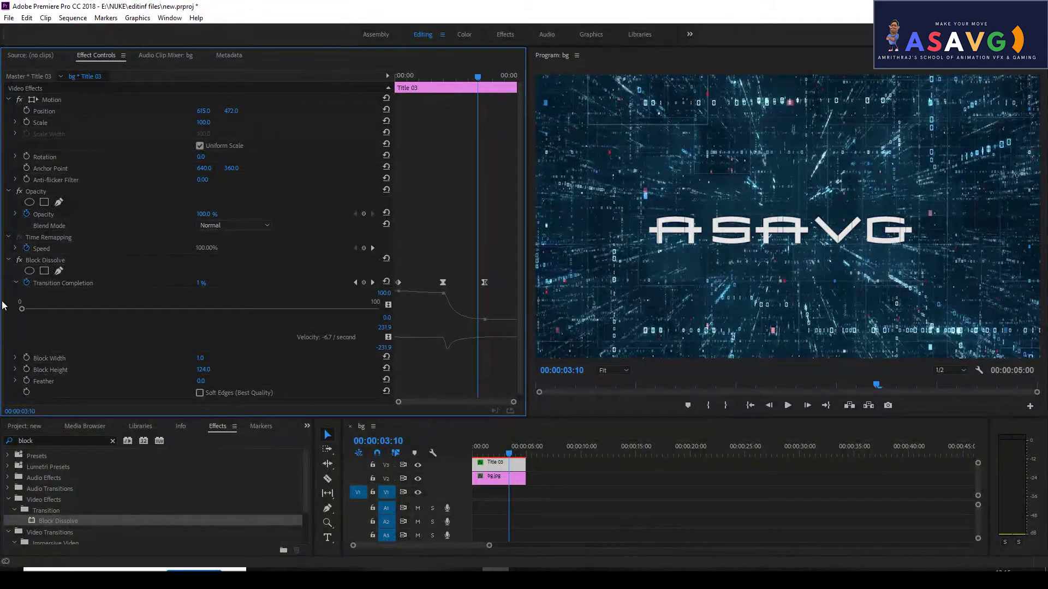
click(8, 261)
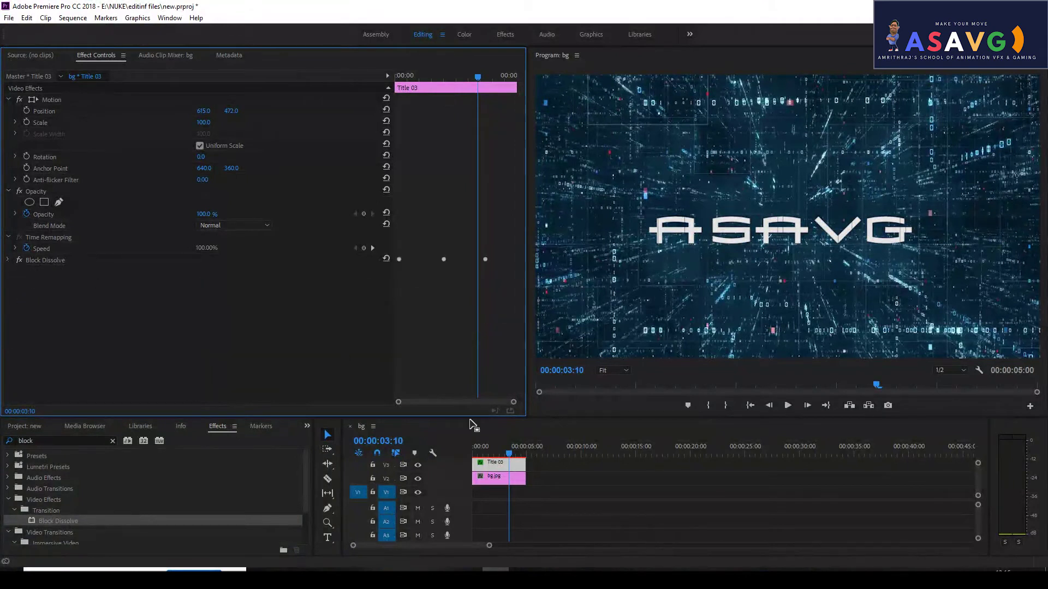
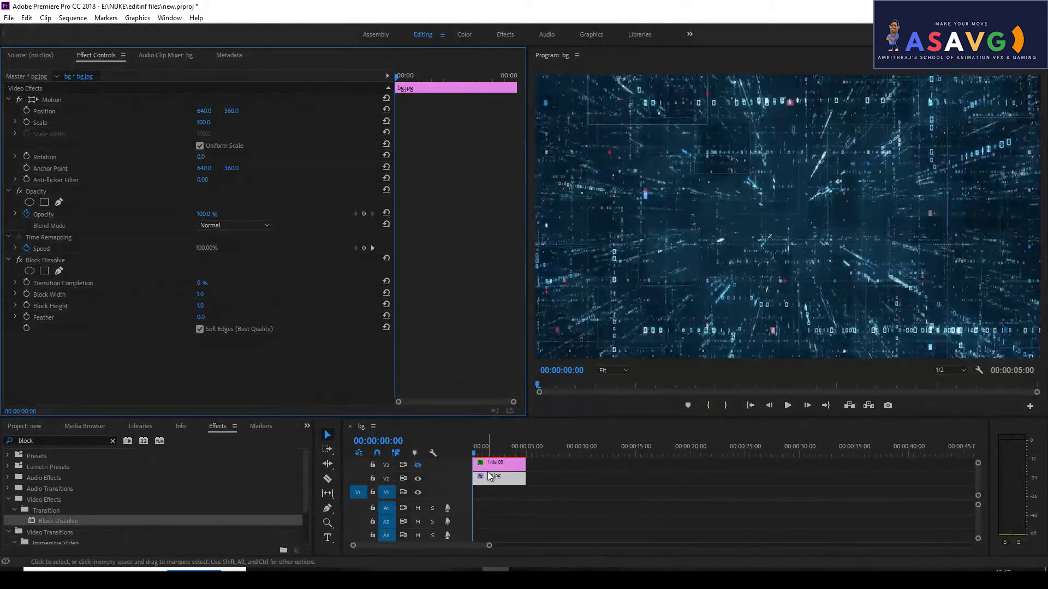
Clear the effects search and delete the Title 03 clip above bg.jpg from the timeline.
click(484, 473)
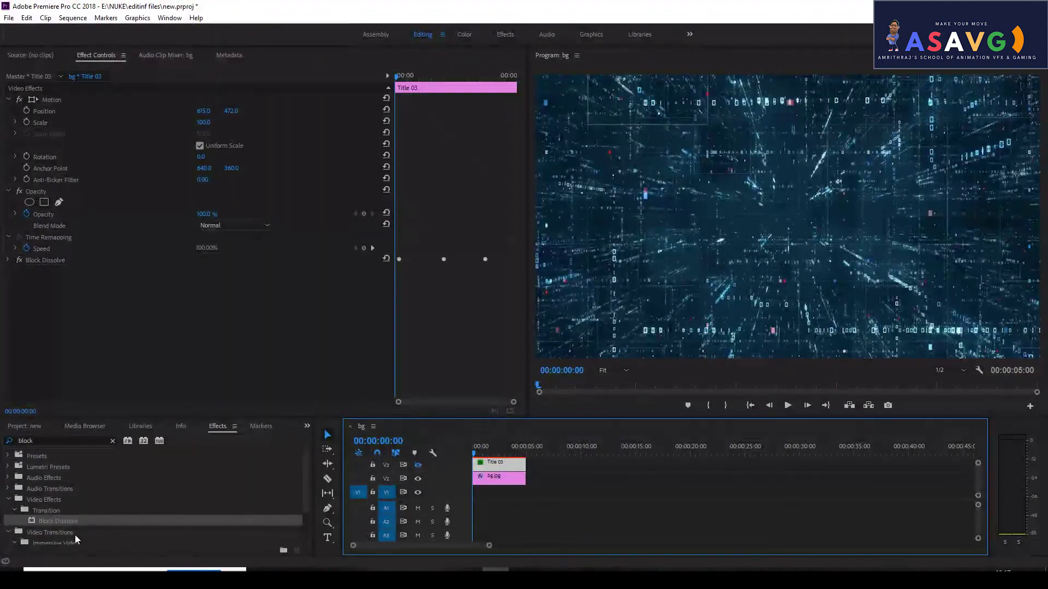
click(47, 440)
click(112, 440)
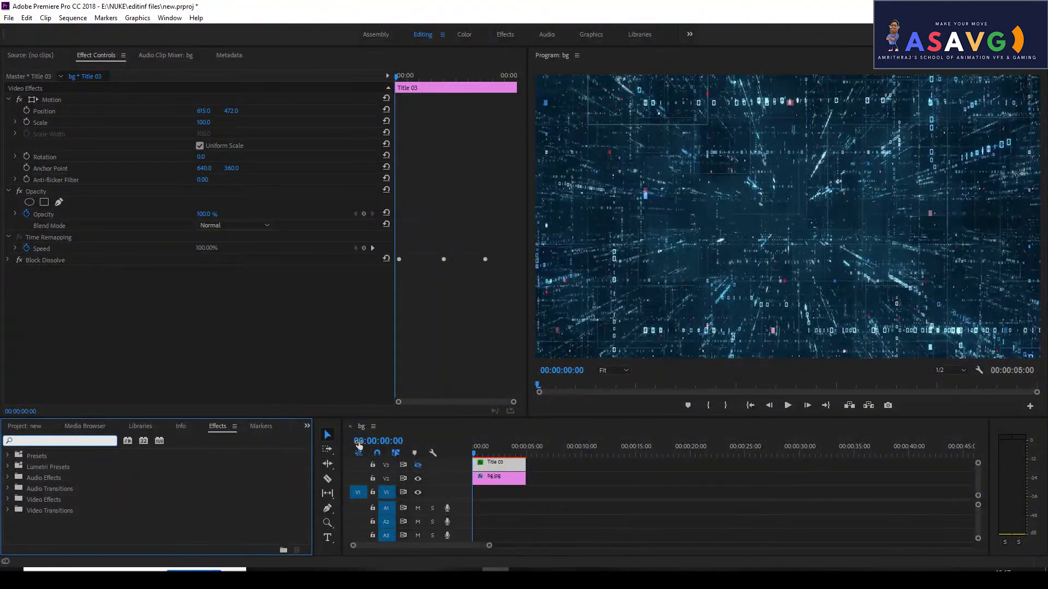
click(496, 463)
key(Delete)
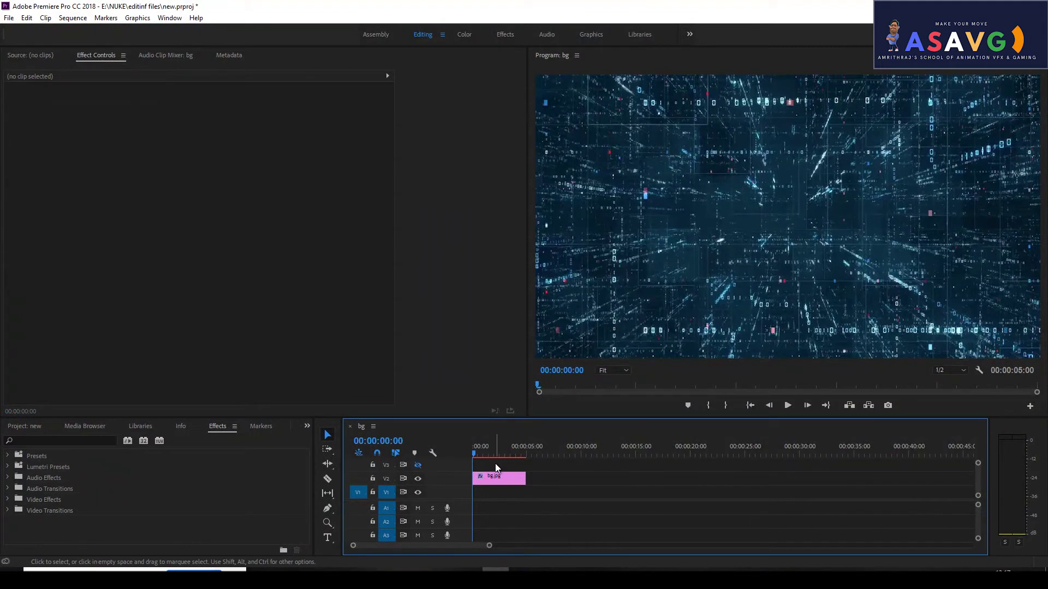
Create a new legacy title named Title 05 with the text ASAVG, and close the title editor.
click(14, 19)
mouse_move(33, 30)
click(251, 136)
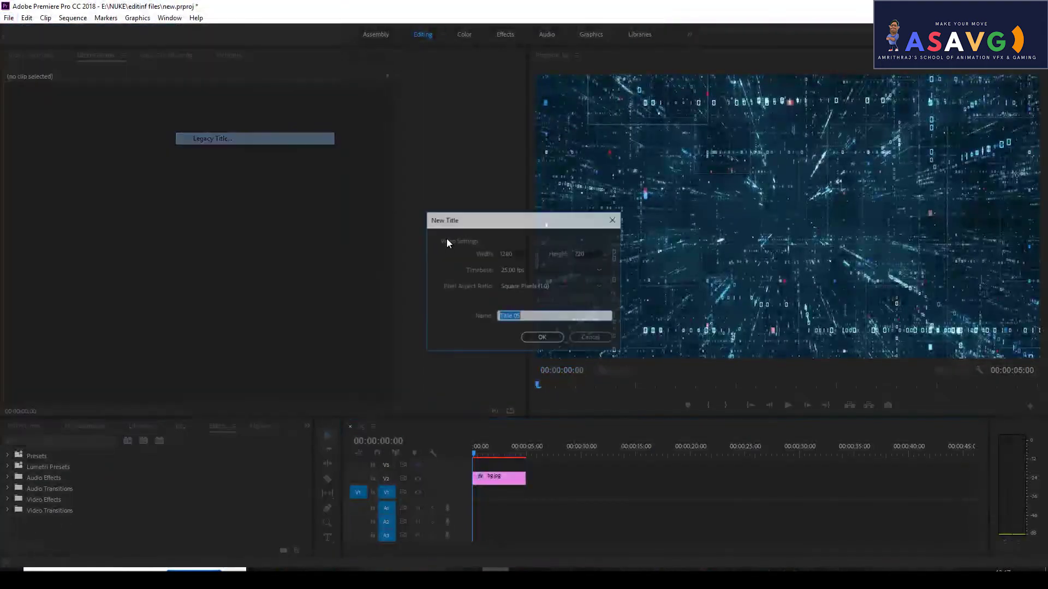
click(548, 337)
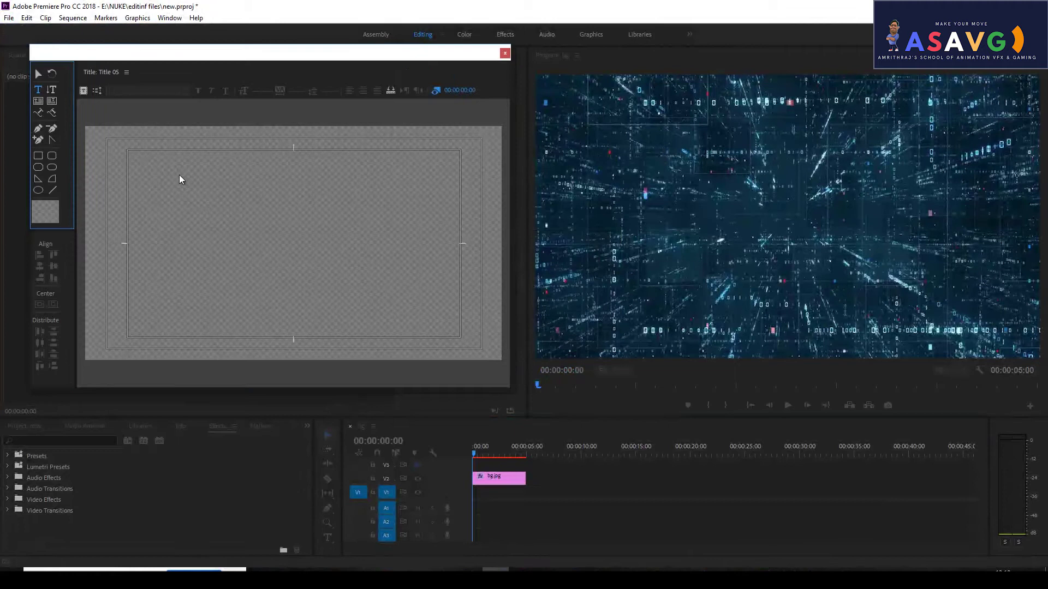
click(174, 212)
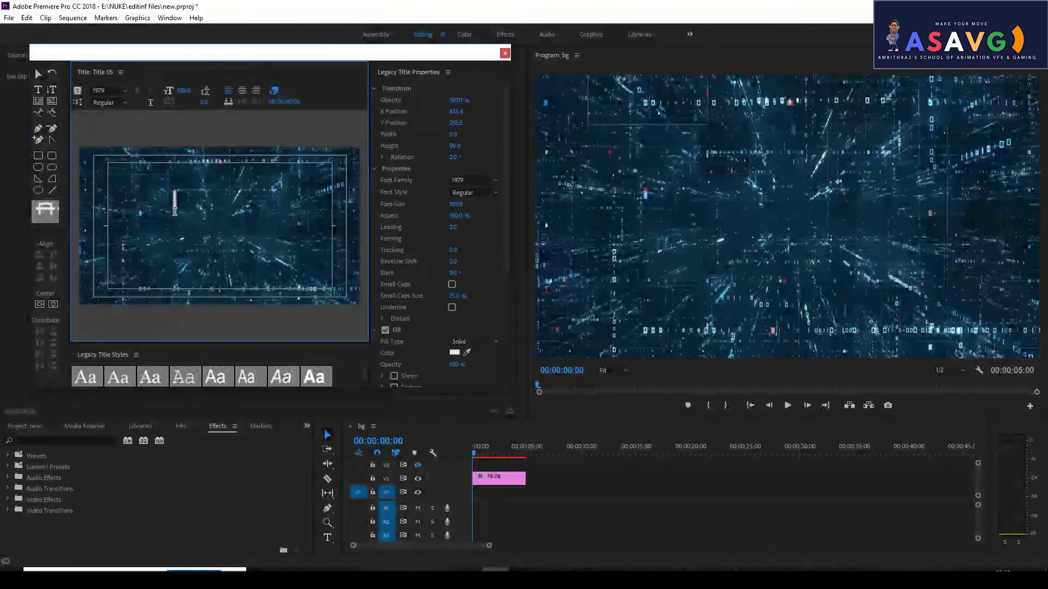
text(ASAVG)
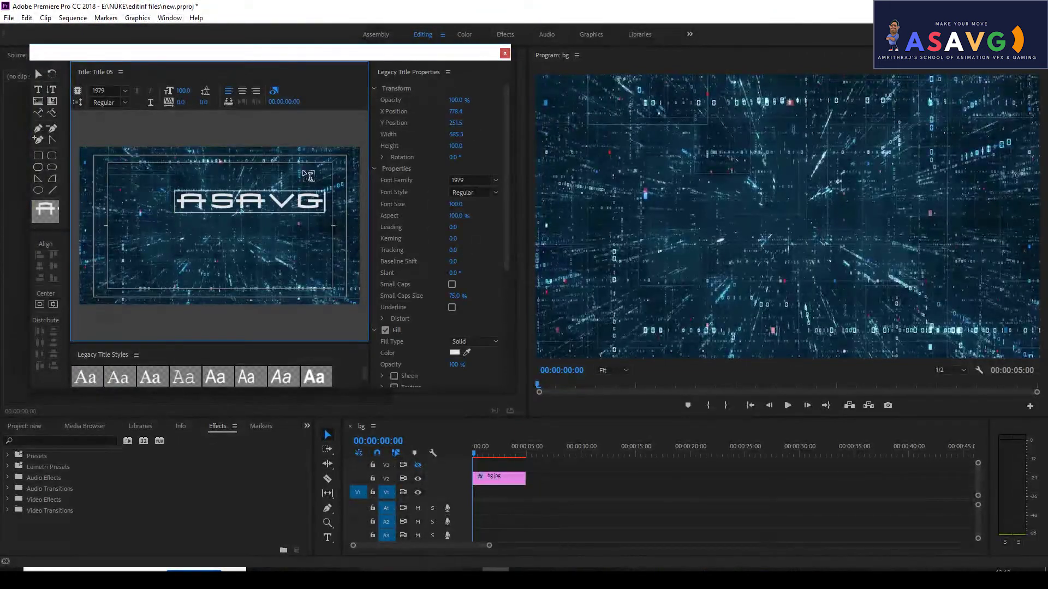
click(505, 54)
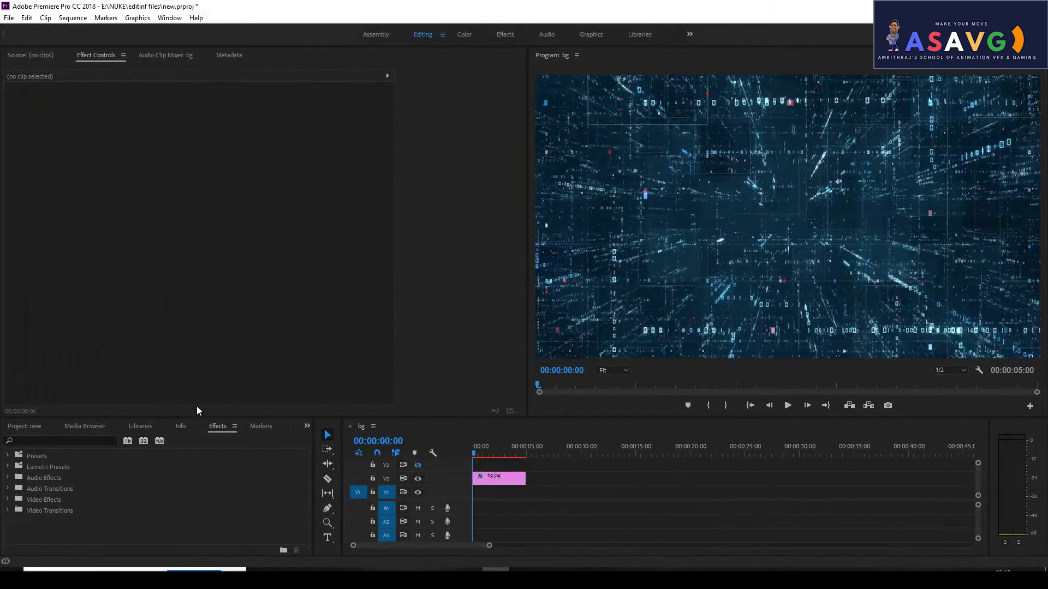
Place Title 05 on track V3 at the sequence start above bg.jpg, and turn on that track's visibility.
click(306, 426)
click(326, 440)
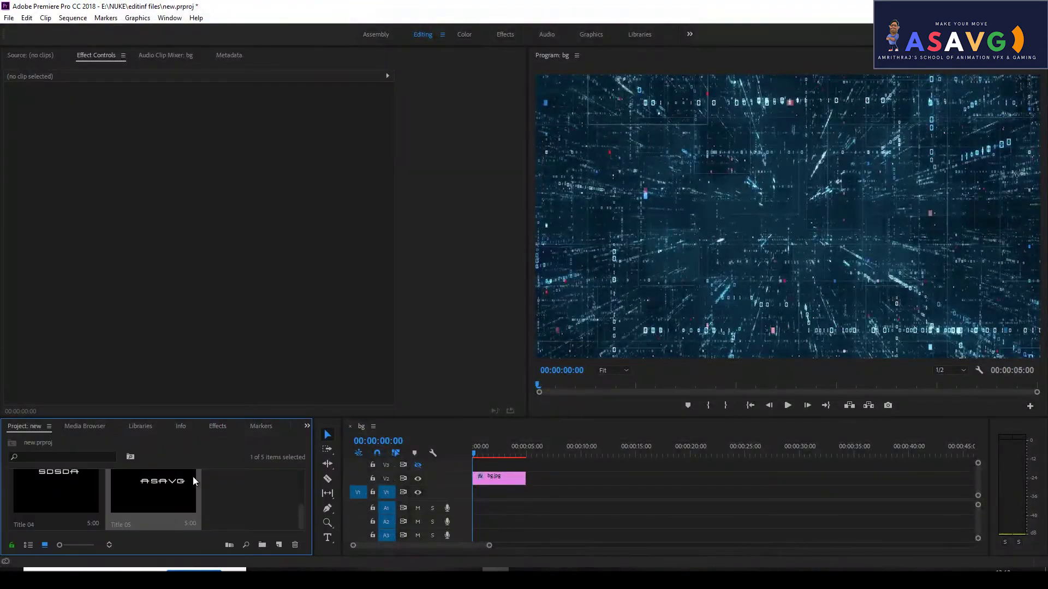
drag(176, 497, 484, 458)
click(418, 465)
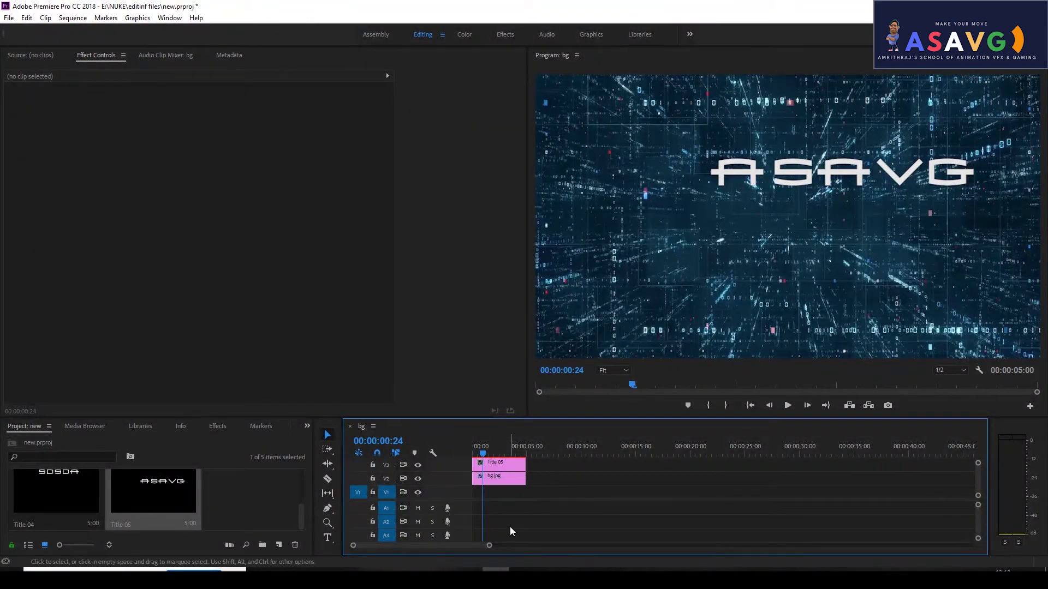
Search the effects for "basic" and apply Basic 3D to the Title 05 clip.
click(492, 467)
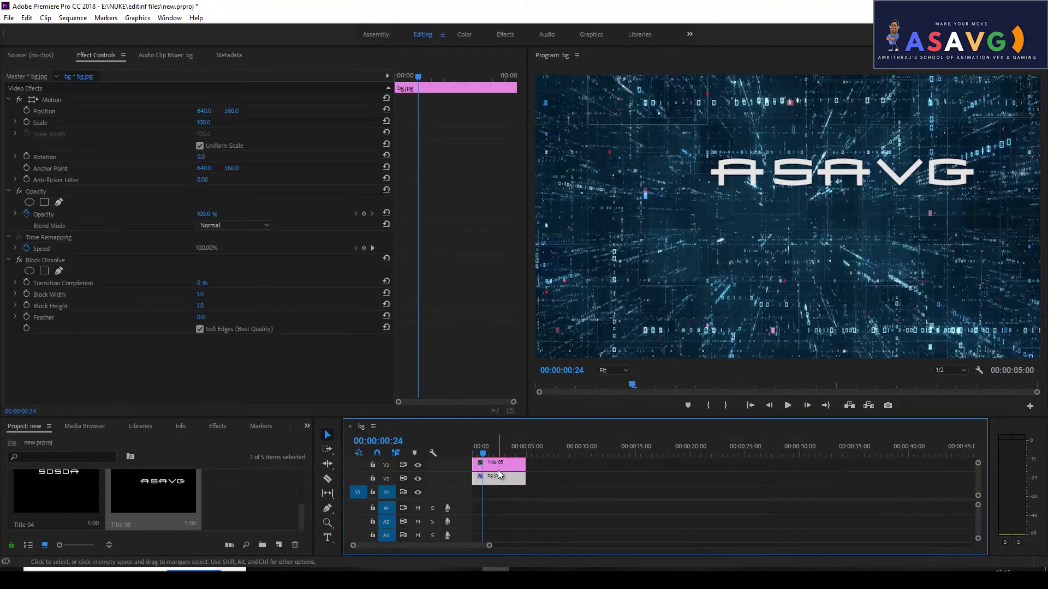
click(307, 427)
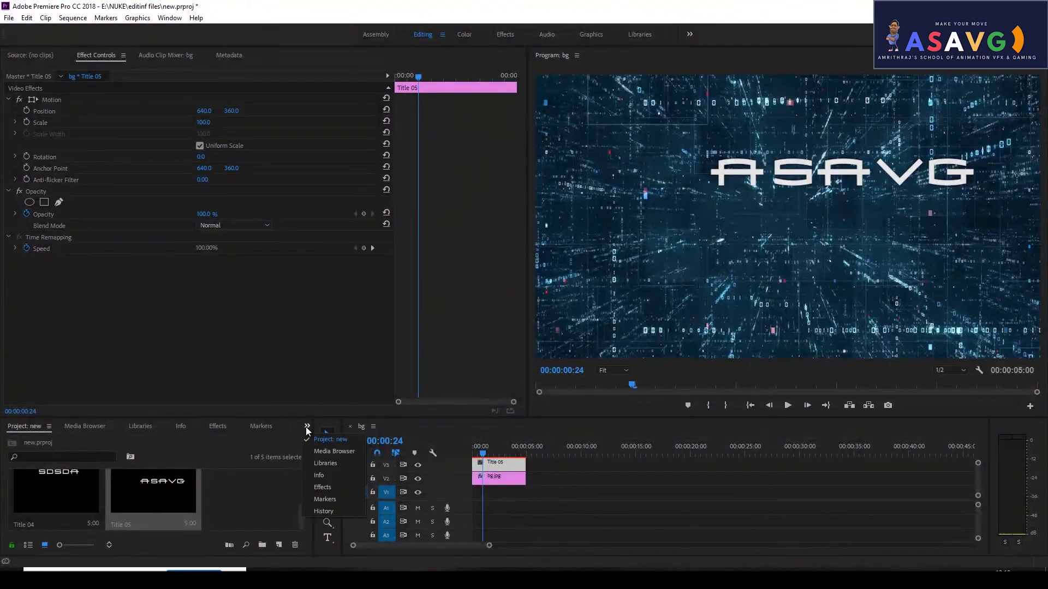
click(334, 486)
click(39, 439)
text(basic)
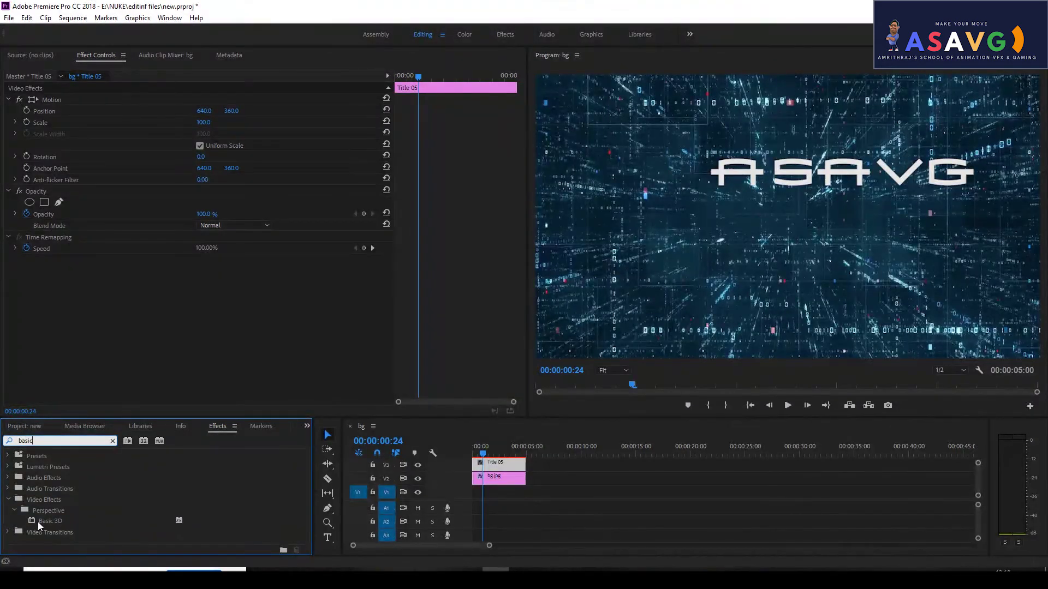
drag(48, 520, 494, 464)
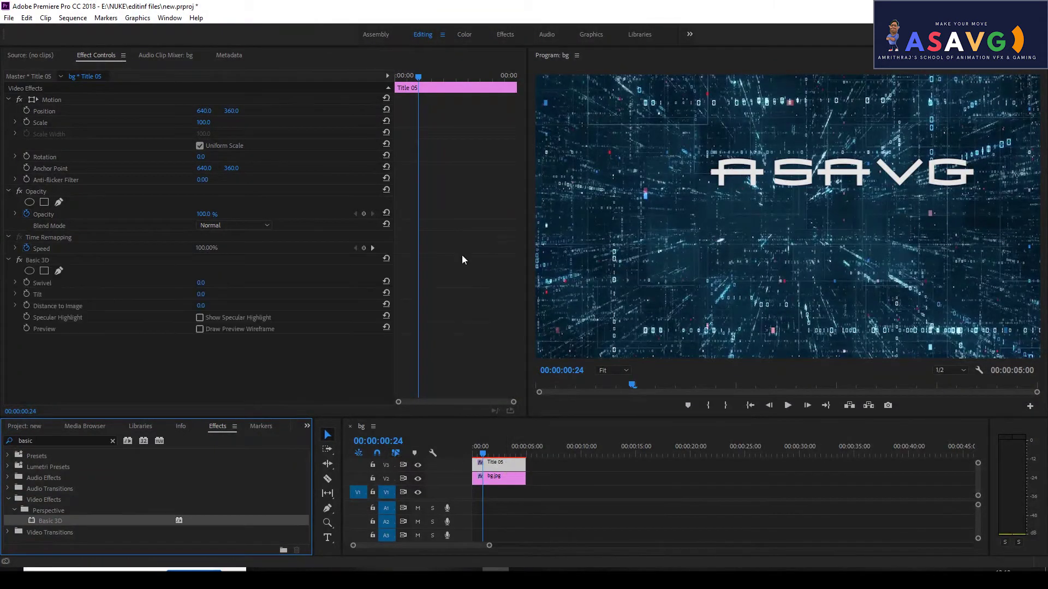
Reposition the ASAVG title to the middle of the frame, at about 473.9, 479.1.
click(85, 101)
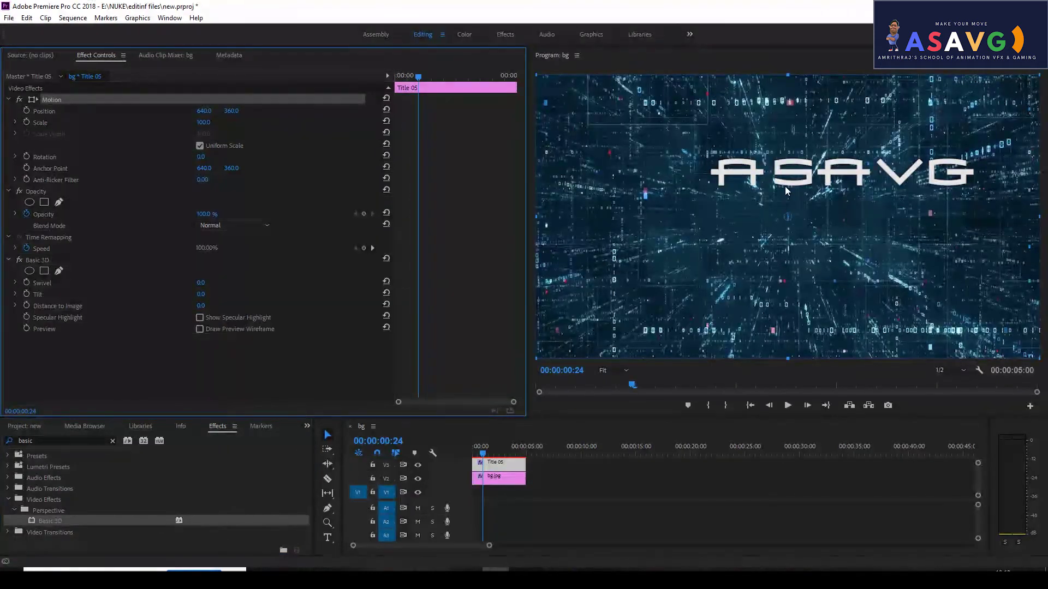
click(66, 103)
click(66, 100)
drag(792, 164, 728, 213)
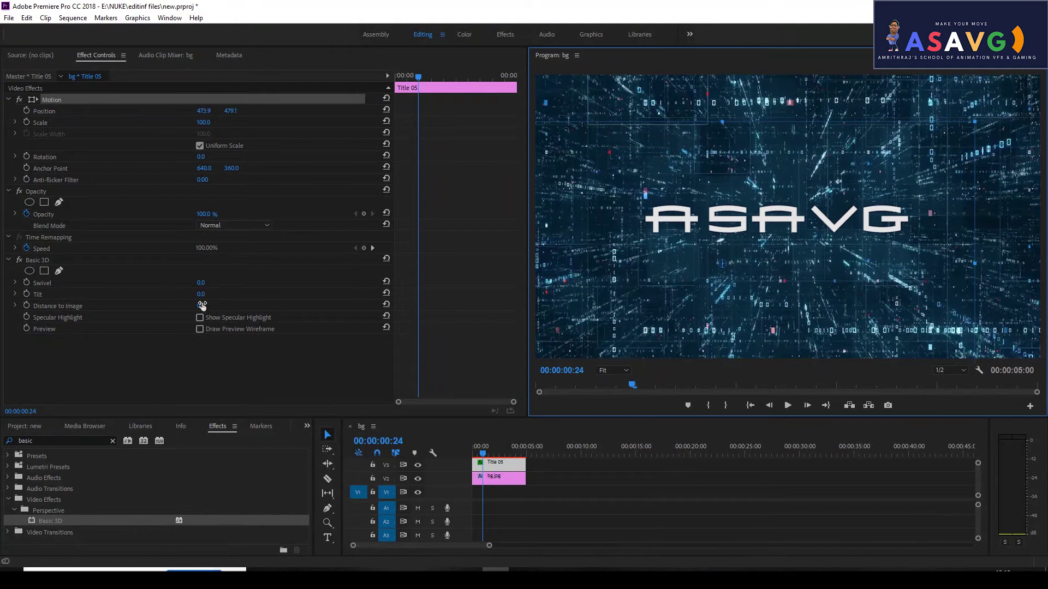
Test and reset the Basic 3D Tilt, moving the title's anchor point to about 719.6, 276.9 near the text.
drag(202, 298, 456, 308)
click(387, 293)
click(722, 269)
drag(746, 252, 771, 229)
drag(198, 295, 411, 277)
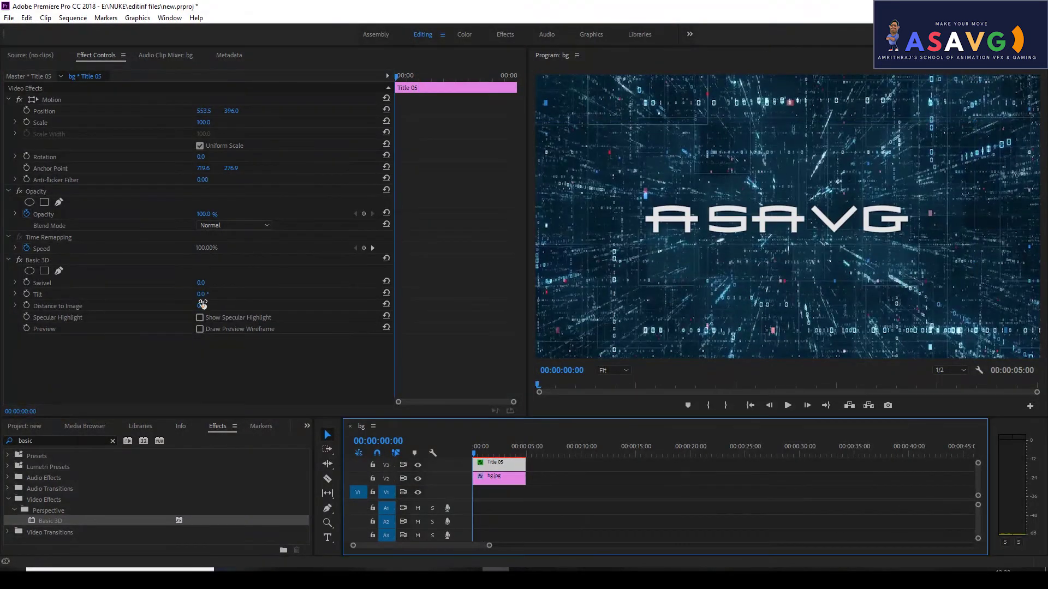
mouse_move(202, 296)
mouse_down()
mouse_move(344, 311)
mouse_move(203, 294)
mouse_up()
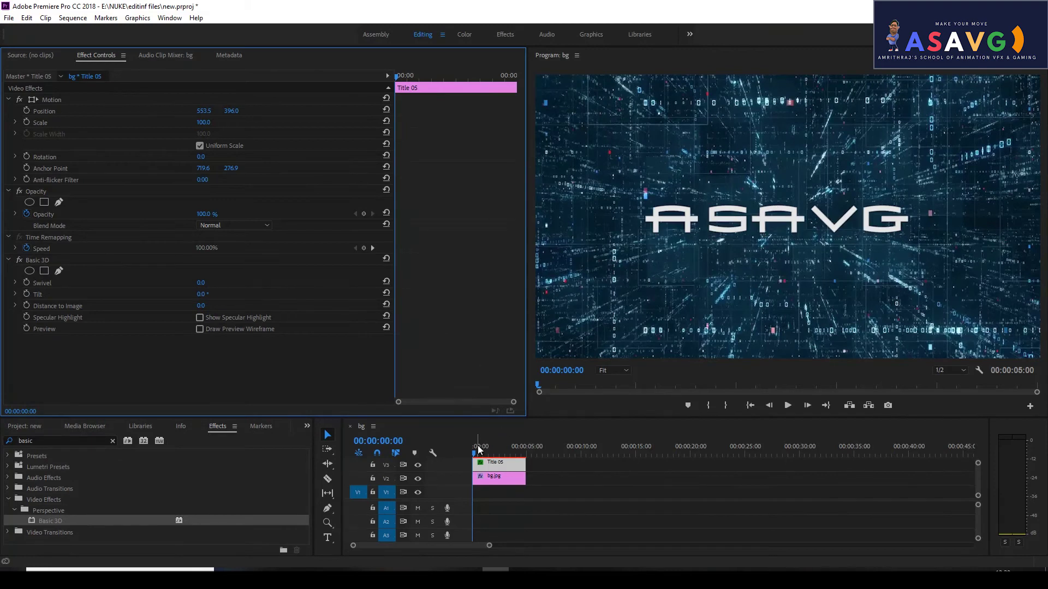
Keyframe Tilt from 0° at the clip's start through an intermediate rotation to 185° at 00:00:01:21.
click(25, 295)
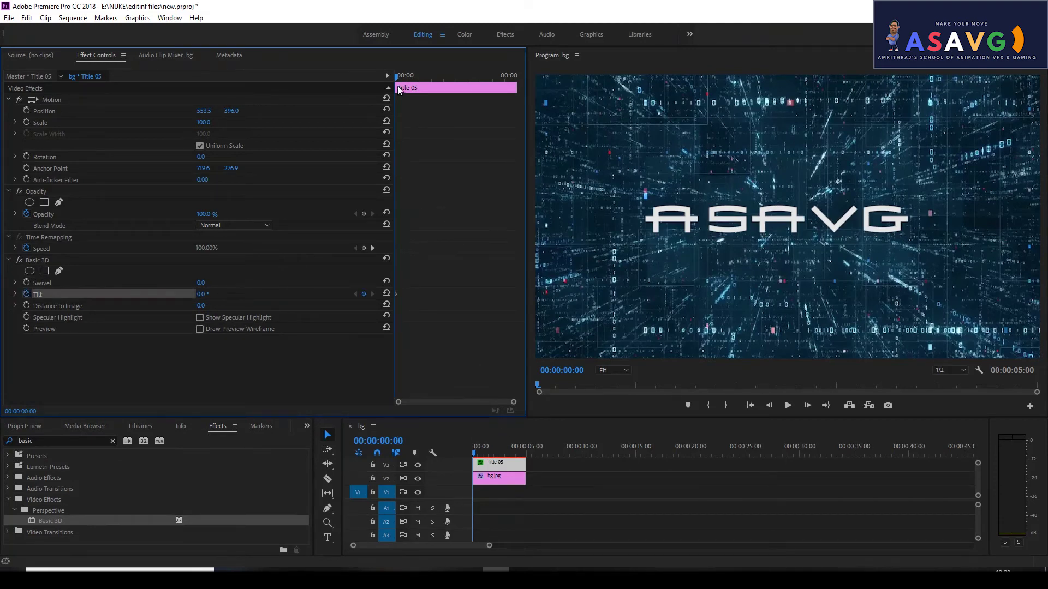
drag(401, 77, 416, 76)
drag(201, 295, 273, 304)
click(491, 447)
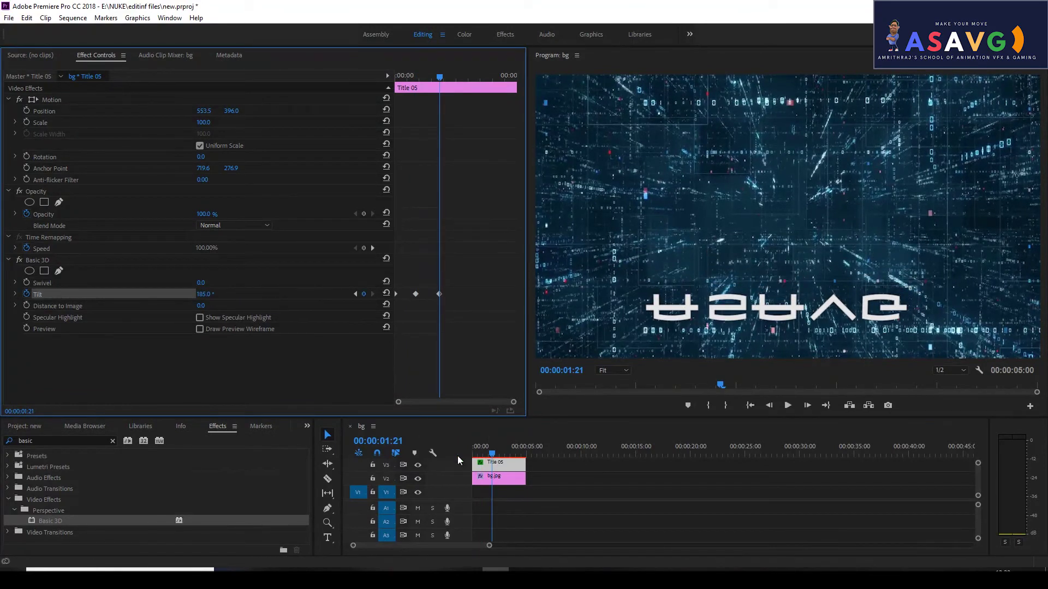
Add Tilt keyframes of 309° past two seconds and 352° at 00:00:03:13, and replay the title flip.
click(499, 452)
drag(201, 297, 273, 300)
click(510, 449)
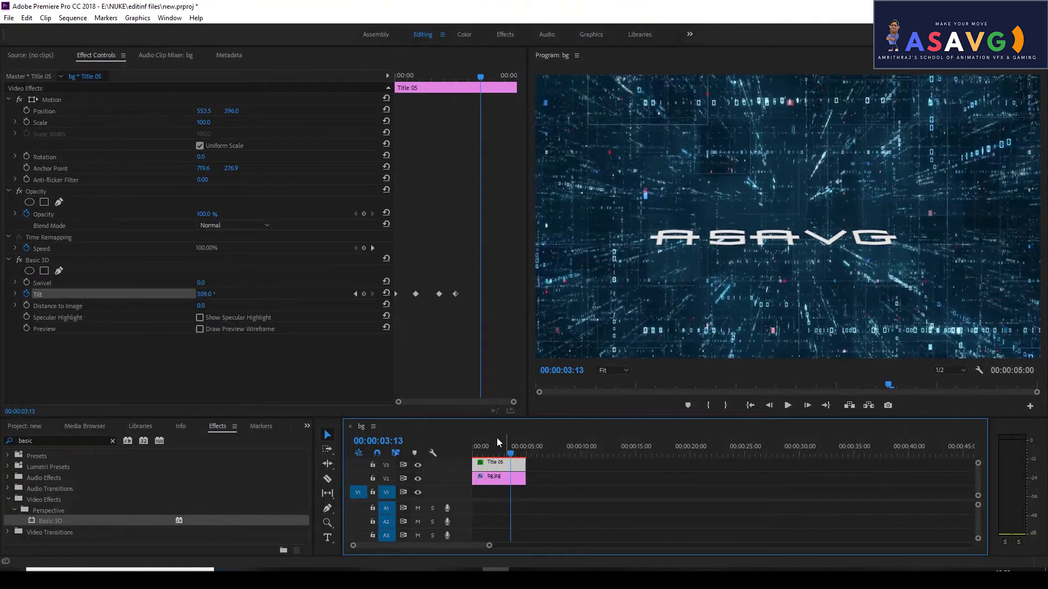
drag(205, 297, 231, 297)
drag(512, 442, 465, 460)
key(space)
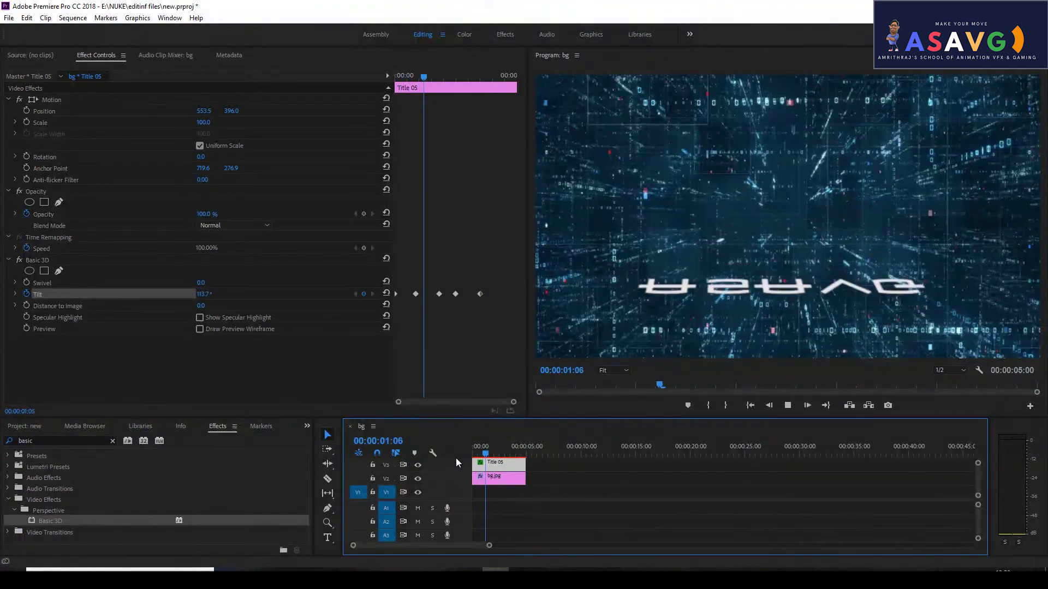
key(space)
Compress the Tilt keyframes toward the clip's start for a faster flip, and replay the animation from the beginning.
drag(415, 294, 445, 296)
drag(436, 75, 371, 80)
key(space)
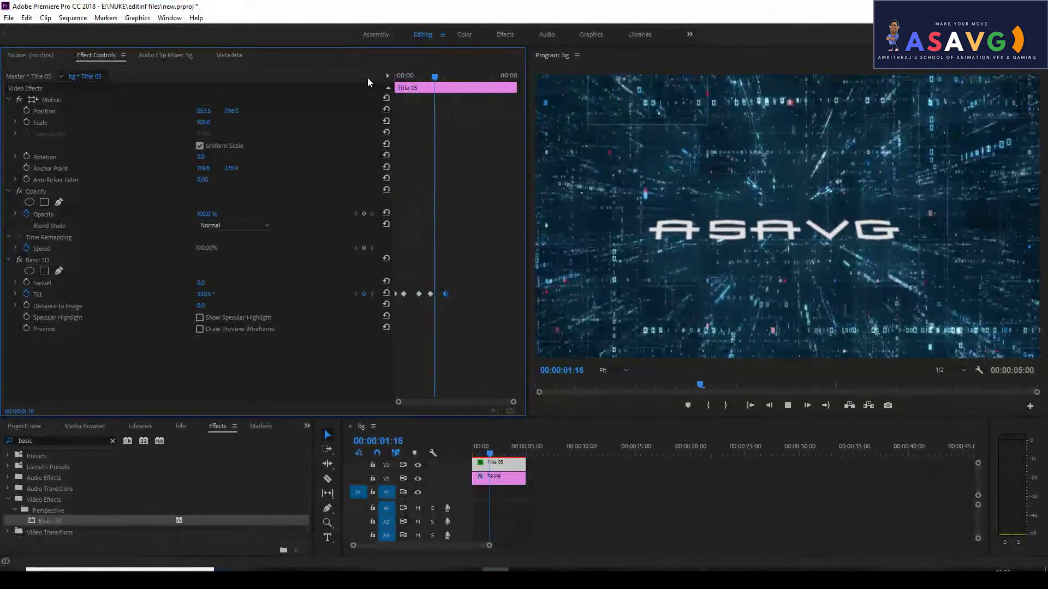
key(space)
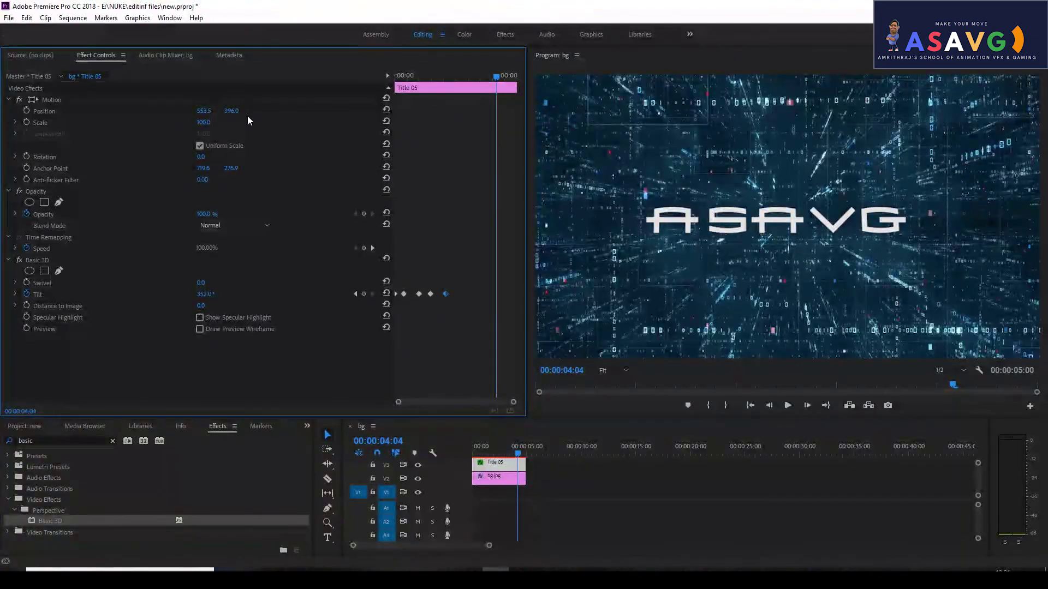
Apply the Directional Blur effect to the ASAVG title clip and set its Direction to -94°.
click(58, 439)
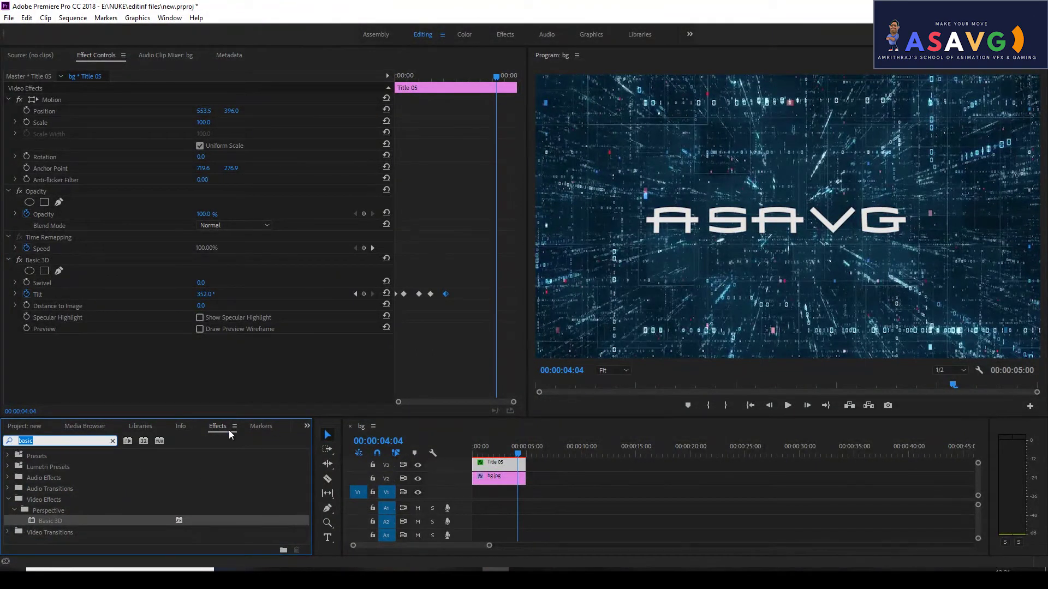
text(dire)
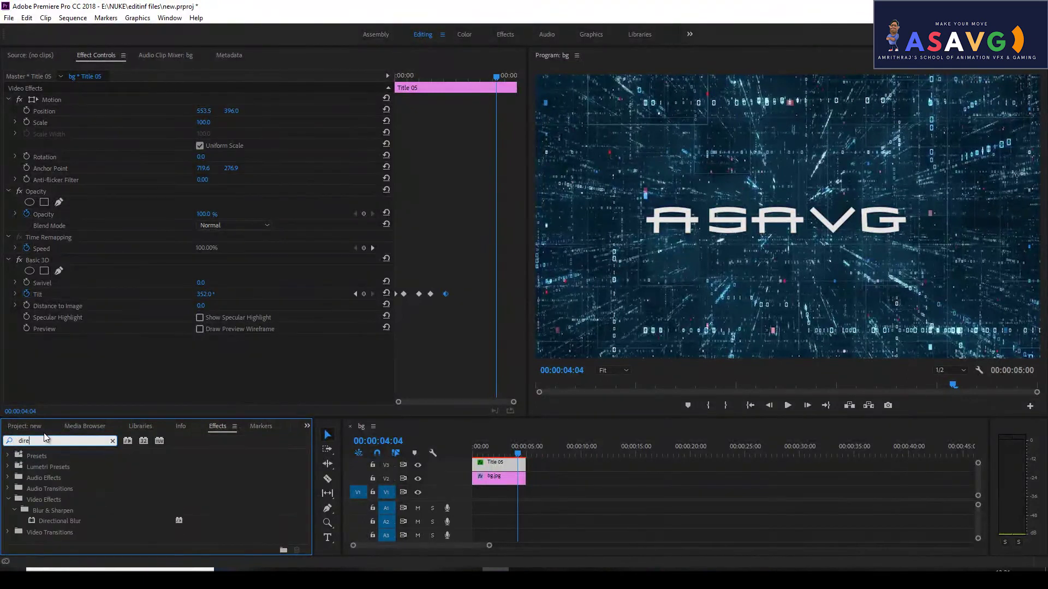
drag(52, 519, 496, 469)
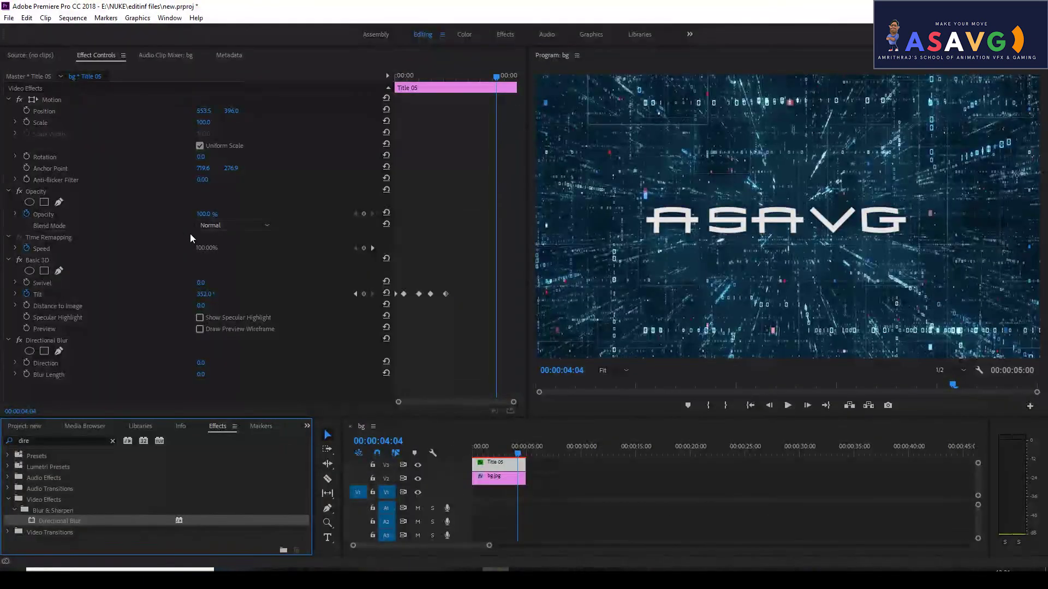
drag(205, 367, 251, 361)
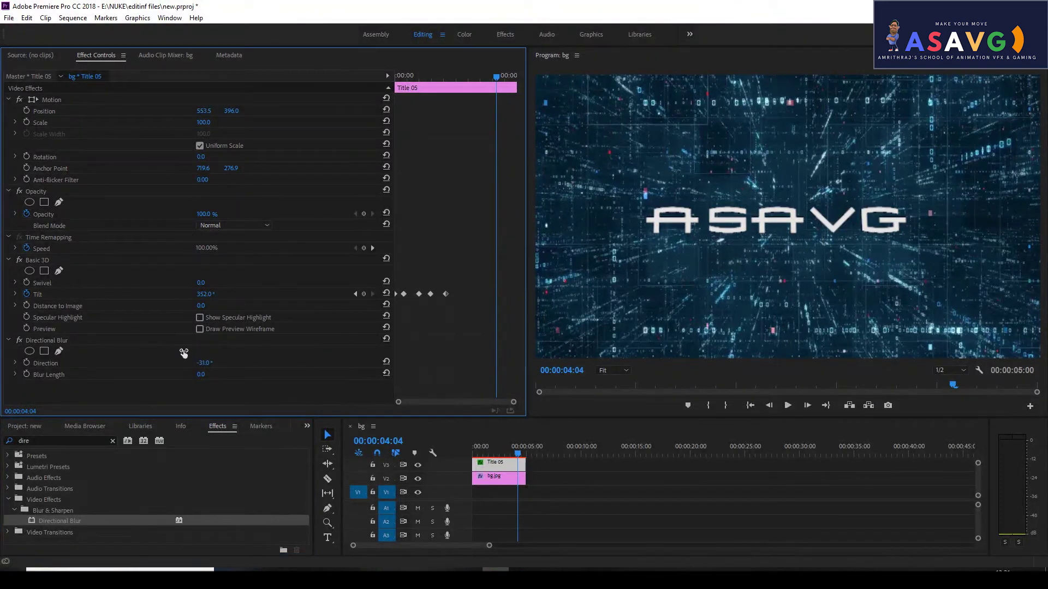
drag(142, 337, 215, 365)
drag(434, 78, 421, 80)
mouse_move(205, 365)
mouse_down()
mouse_move(257, 360)
mouse_move(204, 371)
mouse_move(410, 381)
mouse_move(428, 329)
mouse_move(264, 397)
mouse_move(563, 394)
mouse_up()
Keyframe the Directional Blur's Blur Length at 0 at 00:00:02:06 and at 120 at 00:00:01:12.
click(478, 453)
drag(478, 453, 491, 452)
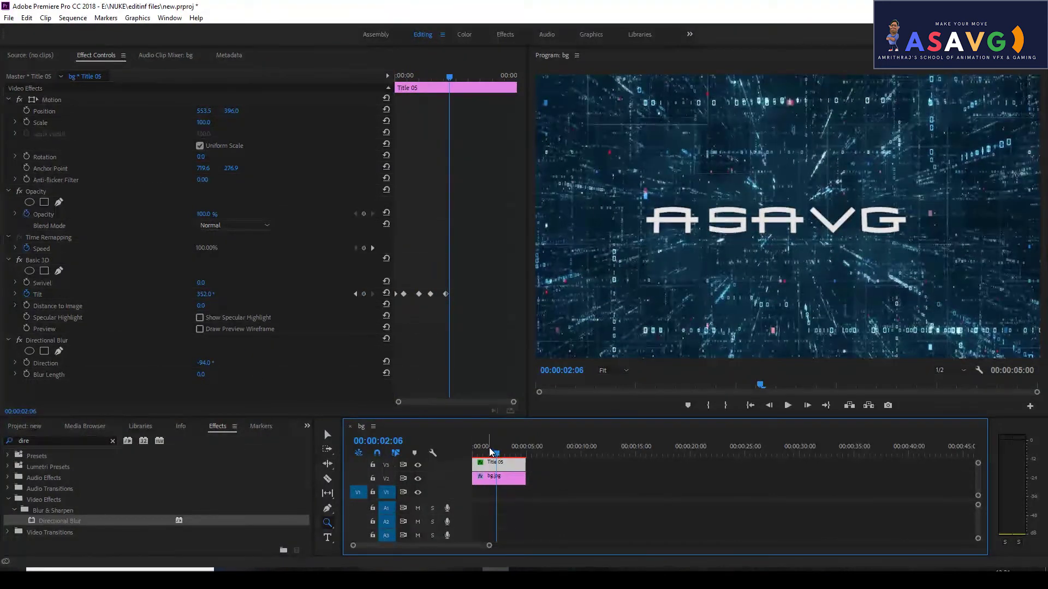
click(27, 375)
drag(449, 78, 431, 81)
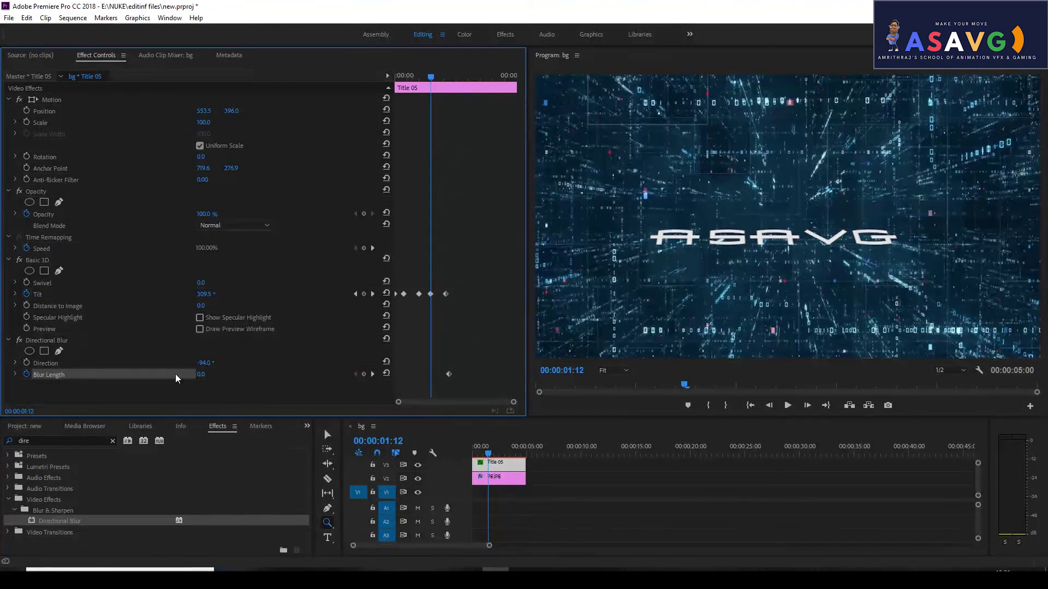
drag(196, 375, 192, 376)
drag(431, 79, 430, 79)
drag(201, 375, 238, 376)
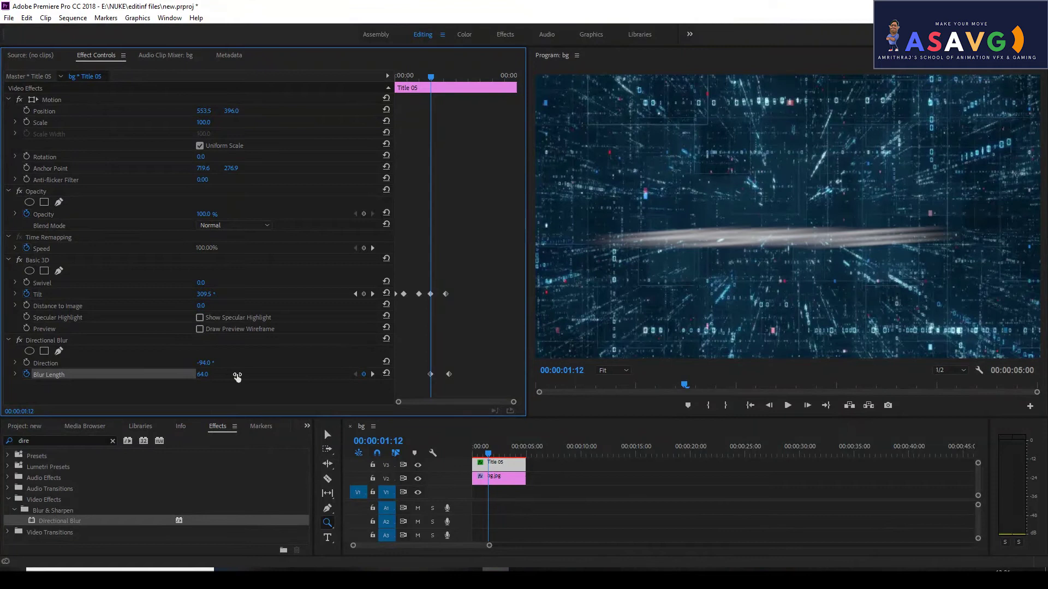
Play back the blurred title flip from the beginning and replay the part around the Blur Length keyframes.
key(space)
key(space)
drag(500, 454, 473, 456)
key(space)
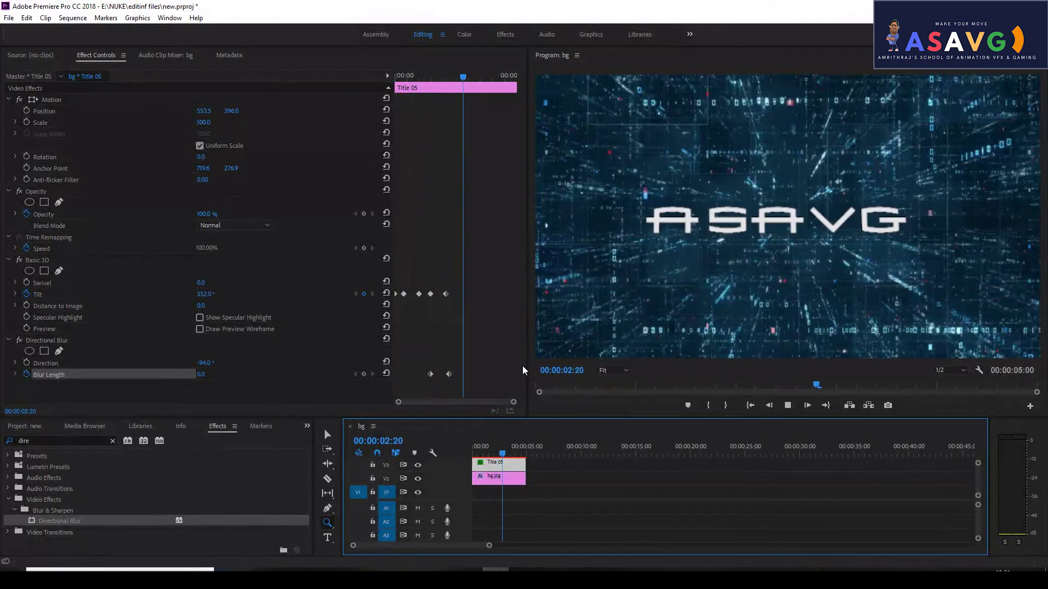
drag(463, 79, 425, 87)
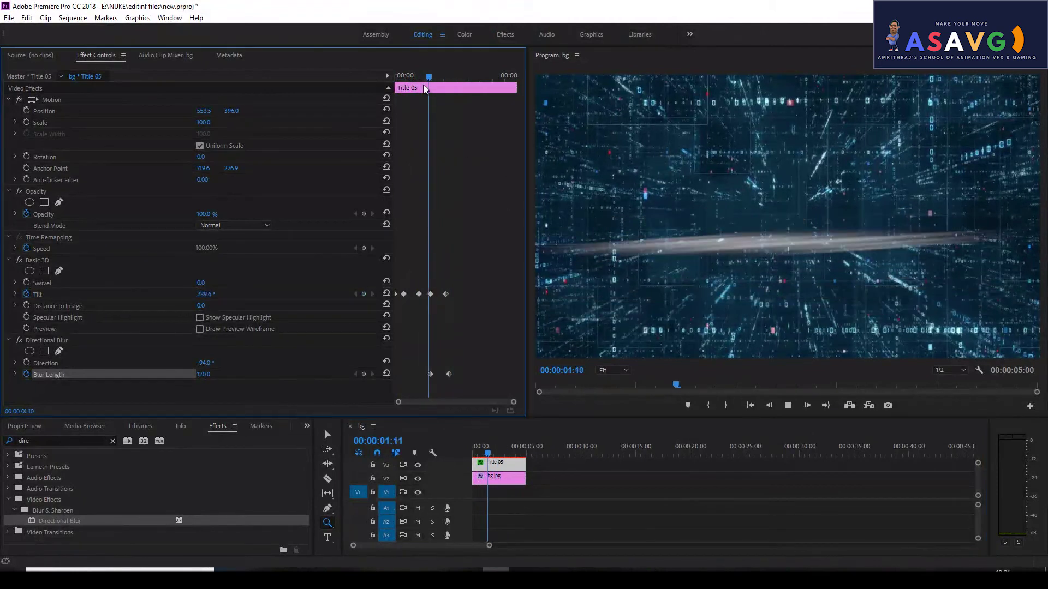
key(space)
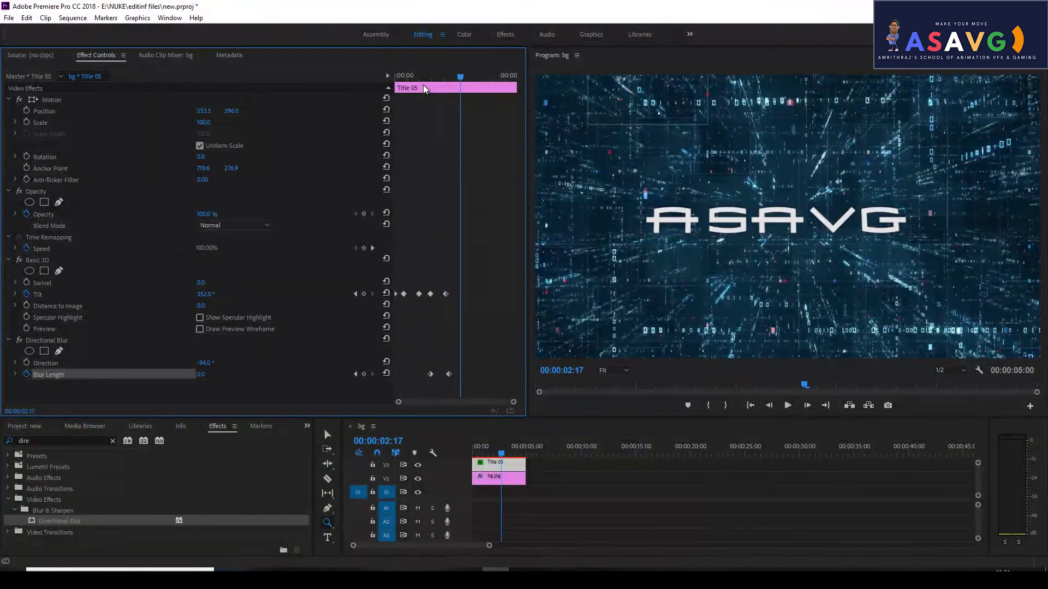
Move both Blur Length keyframes so they start at 00:00:02:07, and set the first one to 0.
drag(459, 75, 451, 76)
mouse_move(482, 378)
mouse_down()
mouse_move(420, 368)
mouse_move(451, 374)
mouse_up()
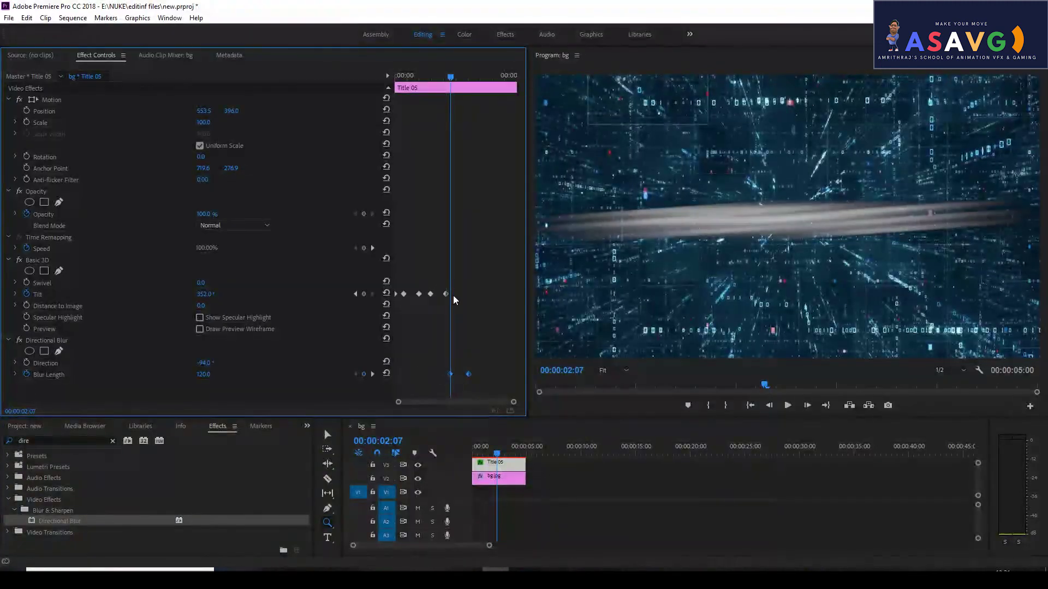
mouse_move(451, 78)
mouse_down()
mouse_move(433, 79)
mouse_move(471, 91)
mouse_move(451, 82)
mouse_up()
drag(207, 377, 133, 374)
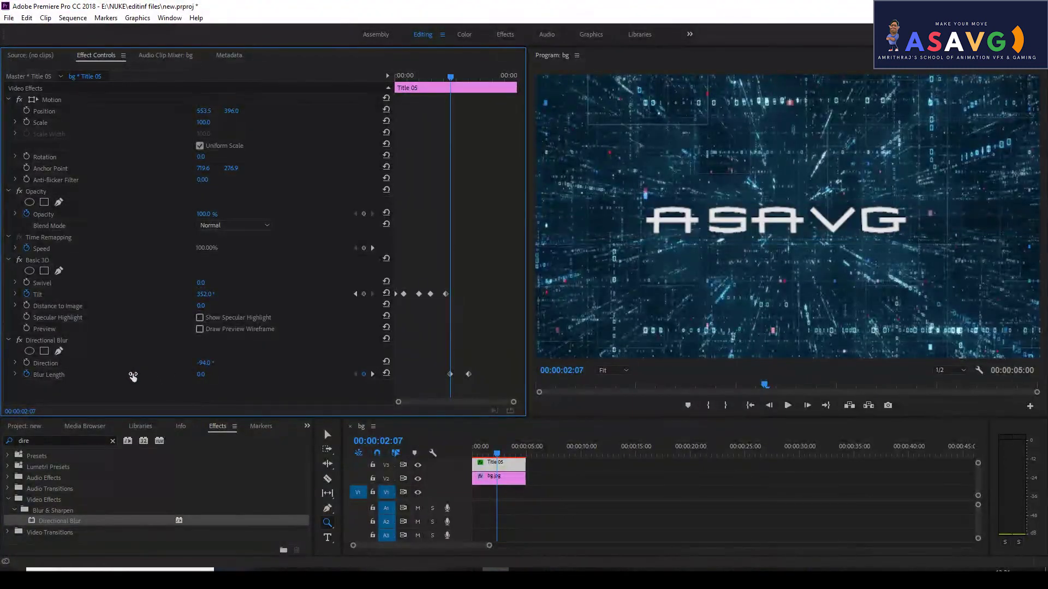
Set the Directional Blur's Direction to 0° and preview the title from just before the blur keyframes.
drag(207, 364, 37, 388)
click(211, 364)
text(0)
key(Return)
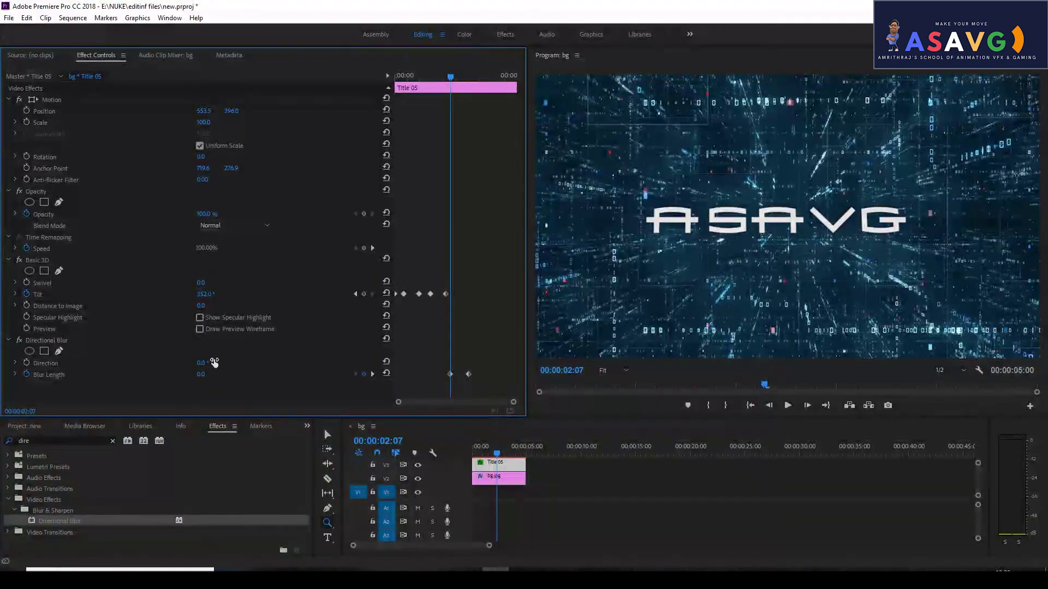
drag(451, 79, 436, 81)
key(space)
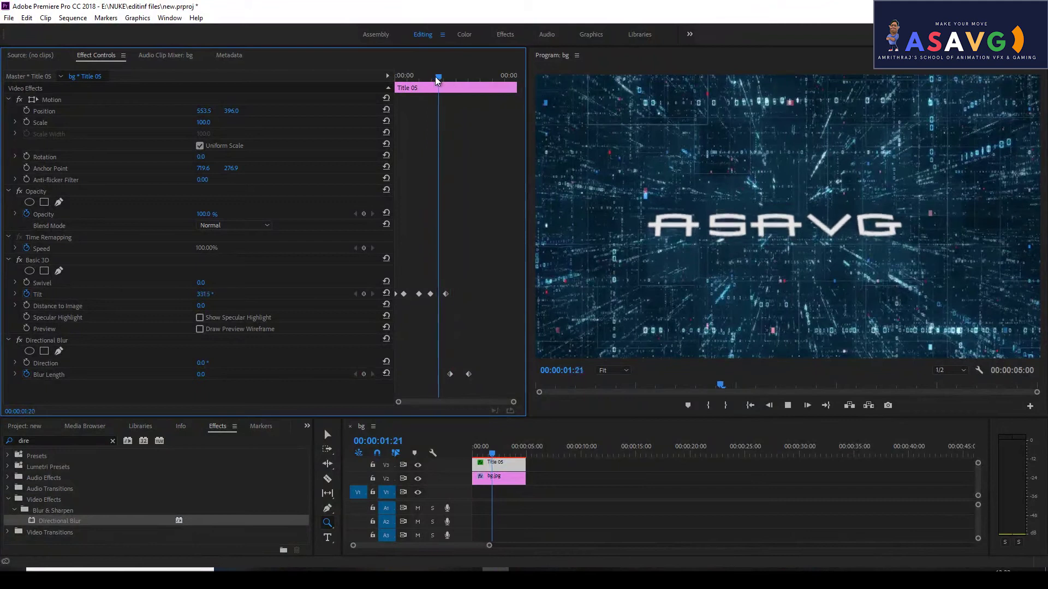
Add a Blur Length keyframe of 44 at 00:00:02:16 between the two existing keyframes, and replay the animation.
click(460, 89)
click(460, 88)
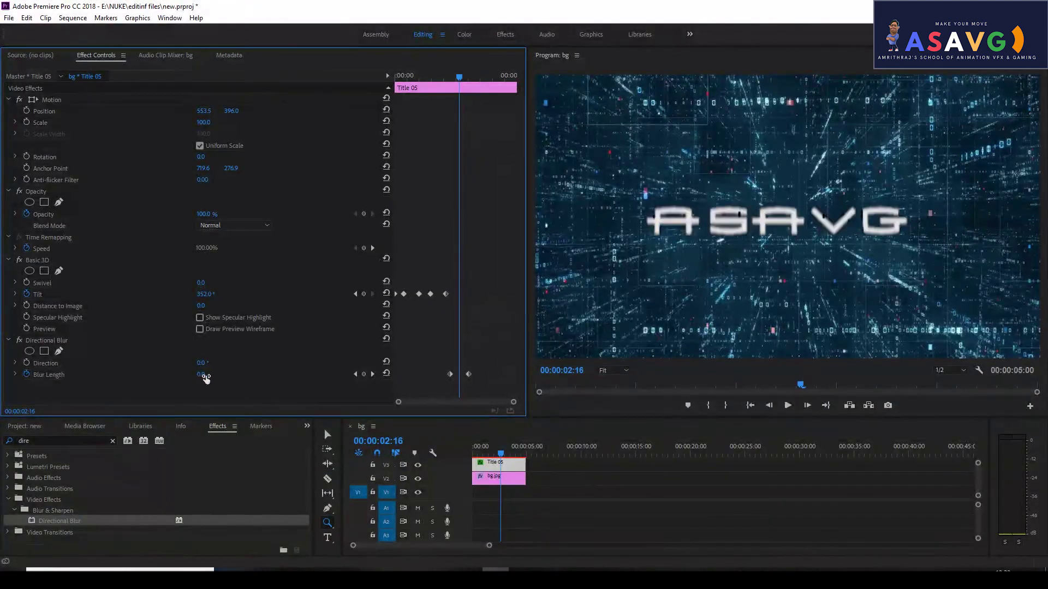
drag(202, 374, 227, 374)
drag(451, 79, 410, 85)
key(space)
key(space)
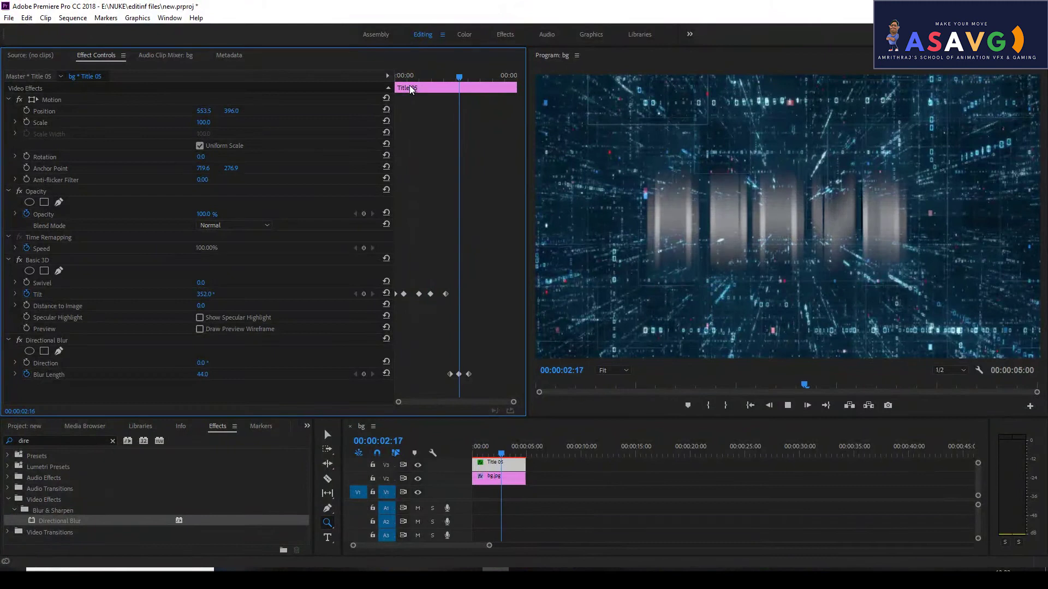
Strengthen the Blur Length peak at 00:00:02:15 and replay the title animation from near the clip's start.
drag(471, 77, 459, 78)
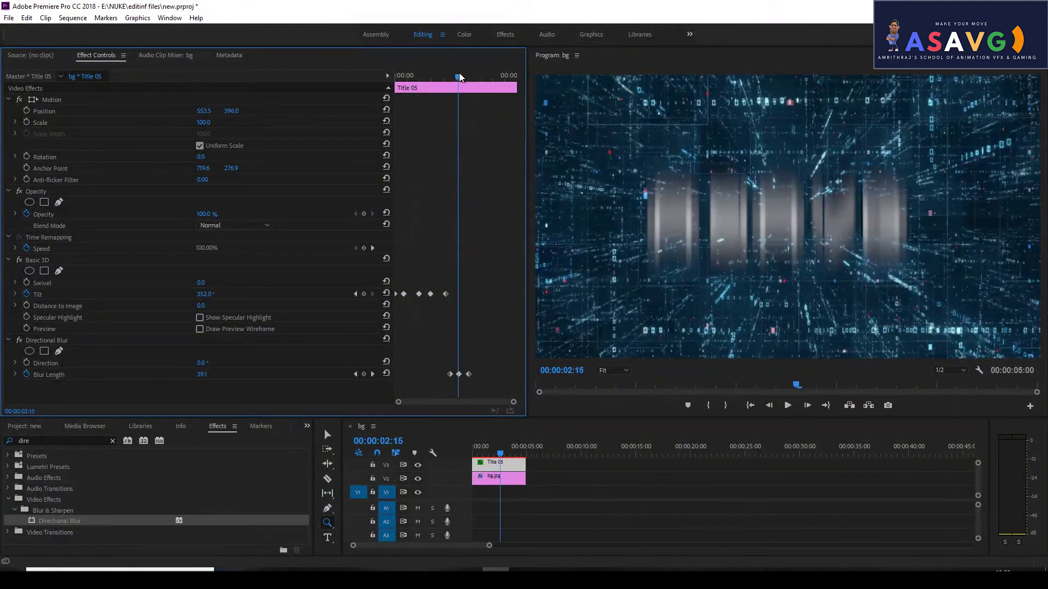
mouse_move(199, 362)
mouse_down()
mouse_move(323, 377)
mouse_move(226, 379)
mouse_move(104, 402)
mouse_move(171, 391)
mouse_move(211, 367)
mouse_move(255, 376)
mouse_up()
click(479, 453)
key(space)
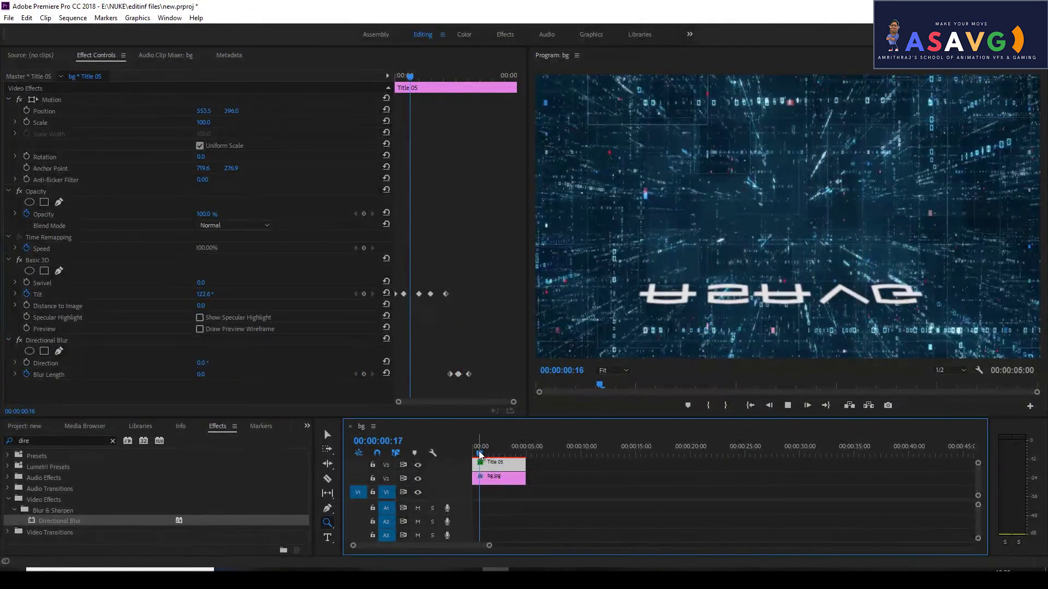
key(space)
Shift all Blur Length keyframes earlier so the blur overlaps the last Tilt keyframes, and replay from the clip's start.
drag(451, 110, 434, 93)
drag(490, 385, 427, 375)
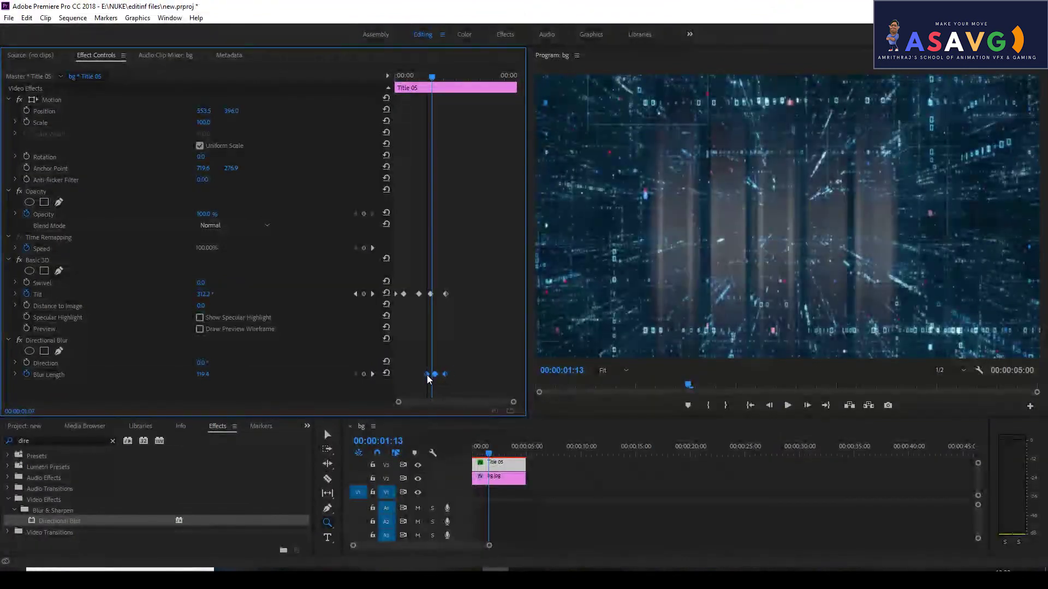
key(space)
key(space)
click(397, 77)
key(space)
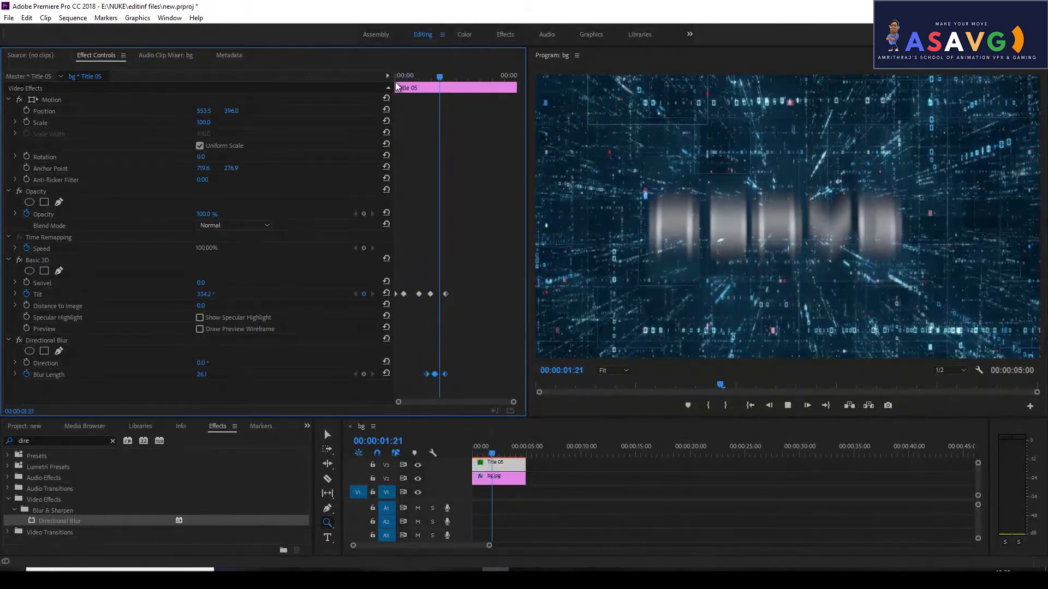
key(space)
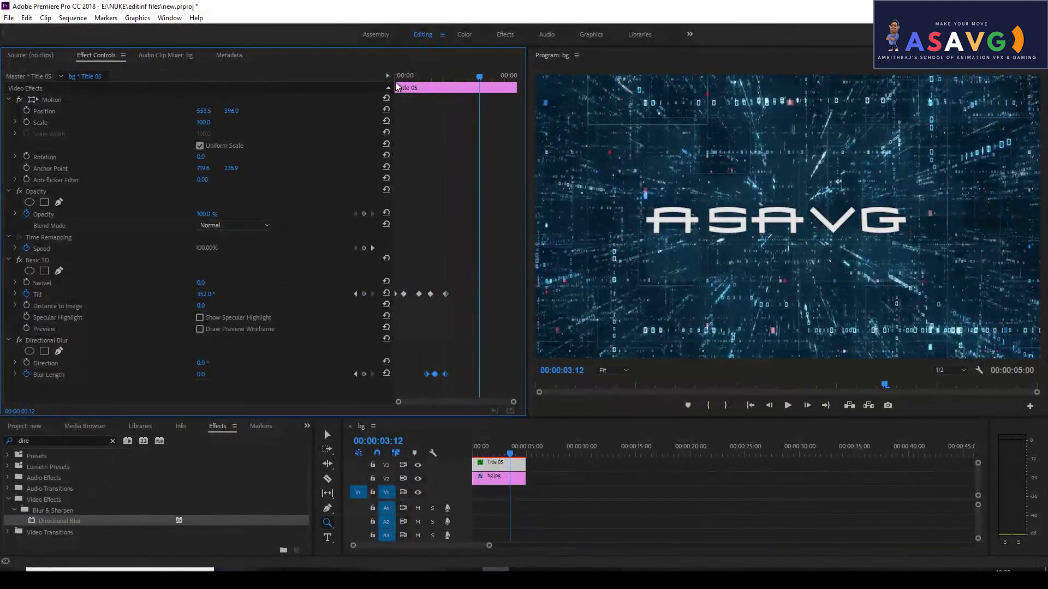
Try a Directional Blur Direction of 18°, restore it to 0°, and preview the animation.
drag(479, 75, 446, 76)
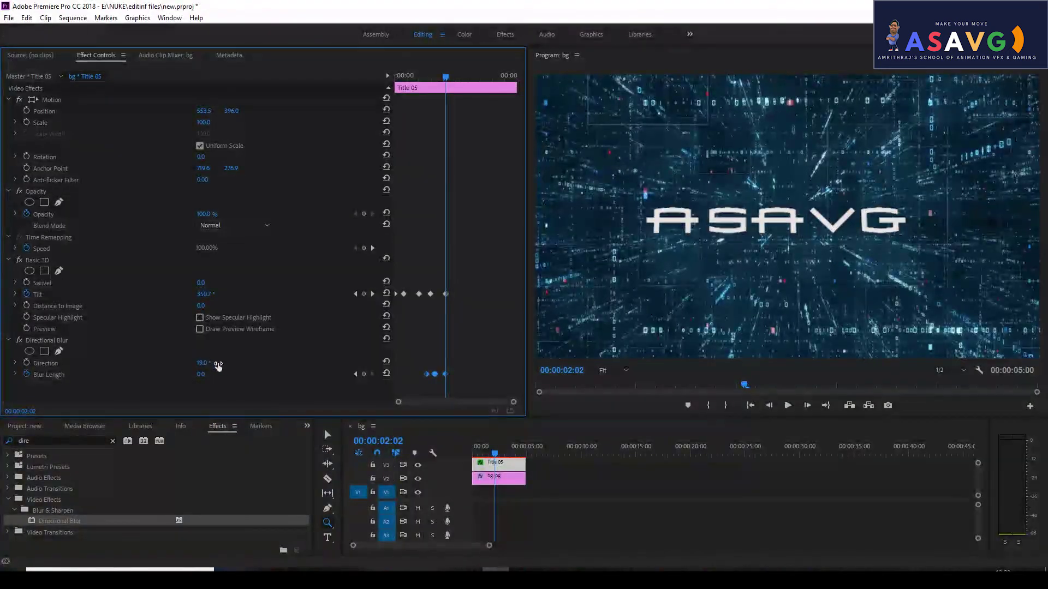
drag(205, 379, 235, 367)
drag(436, 75, 417, 75)
key(space)
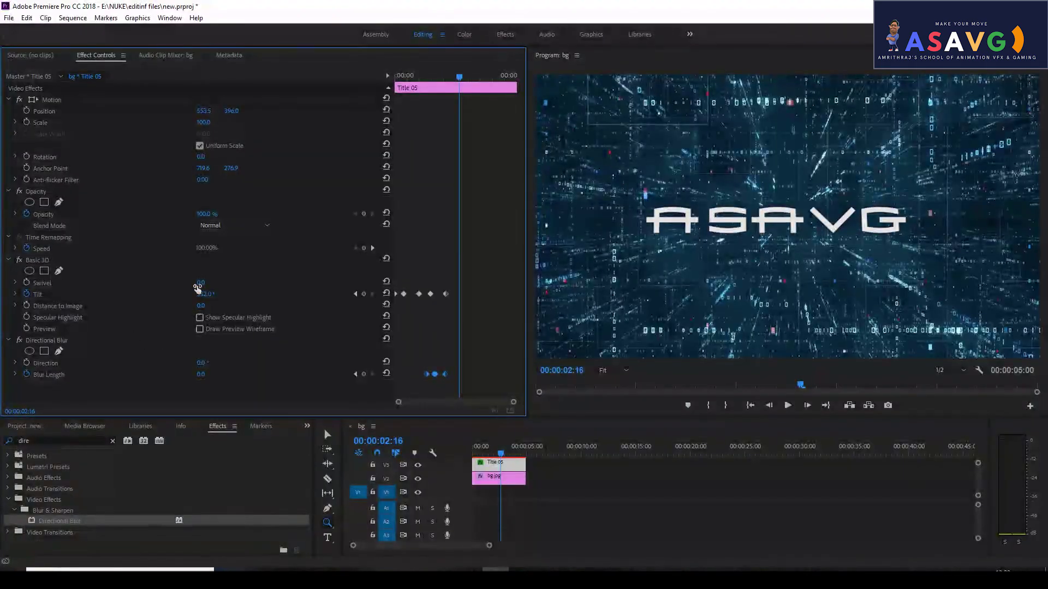
Try the Basic 3D Swivel and a Distance to Image of -71, undo the change, and replay from the start.
drag(201, 284, 171, 326)
key(space)
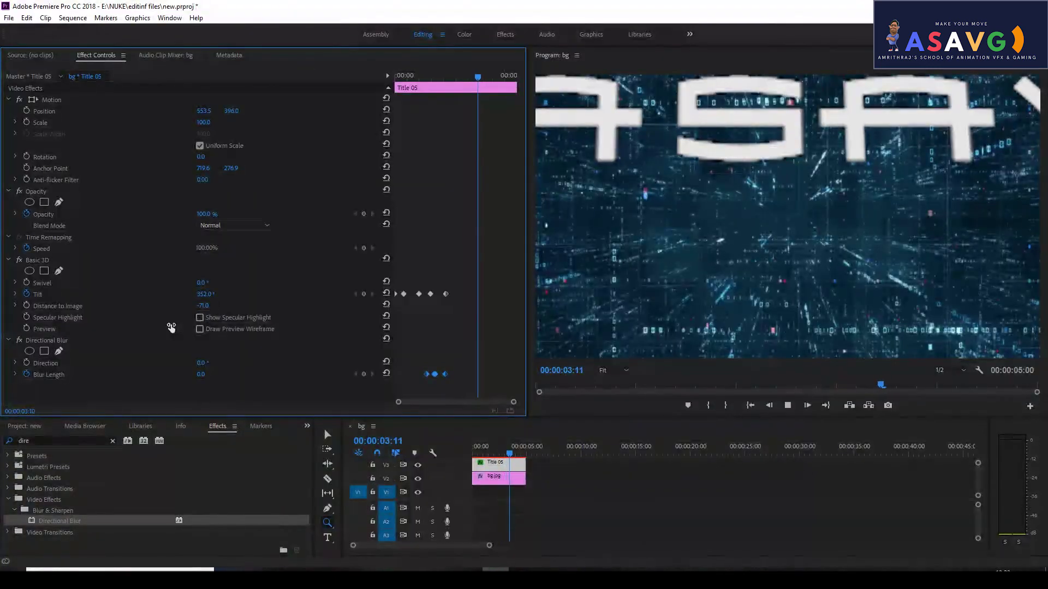
key(ctrl+z)
click(474, 448)
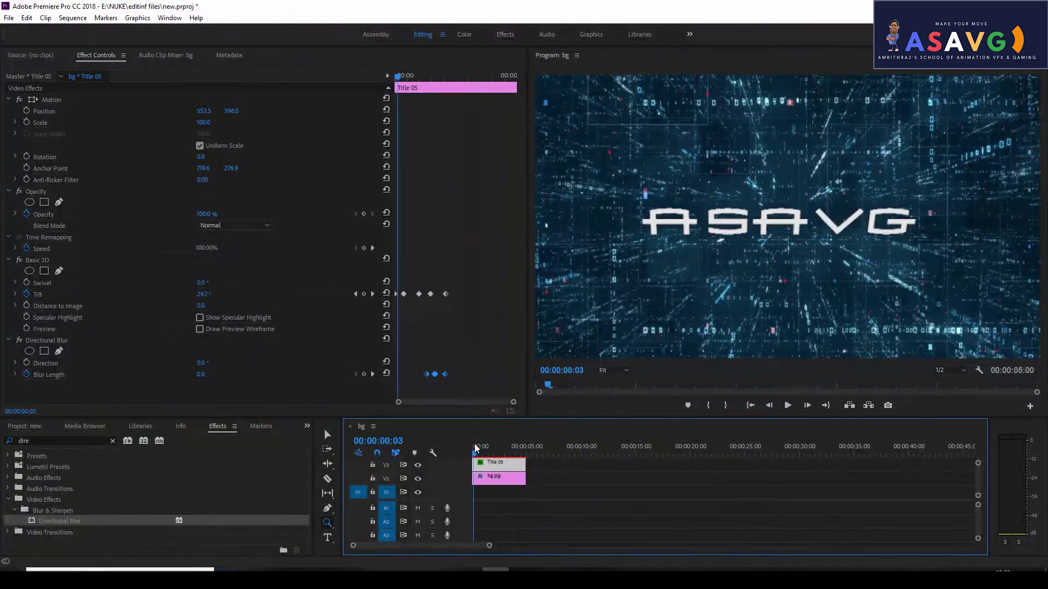
key(space)
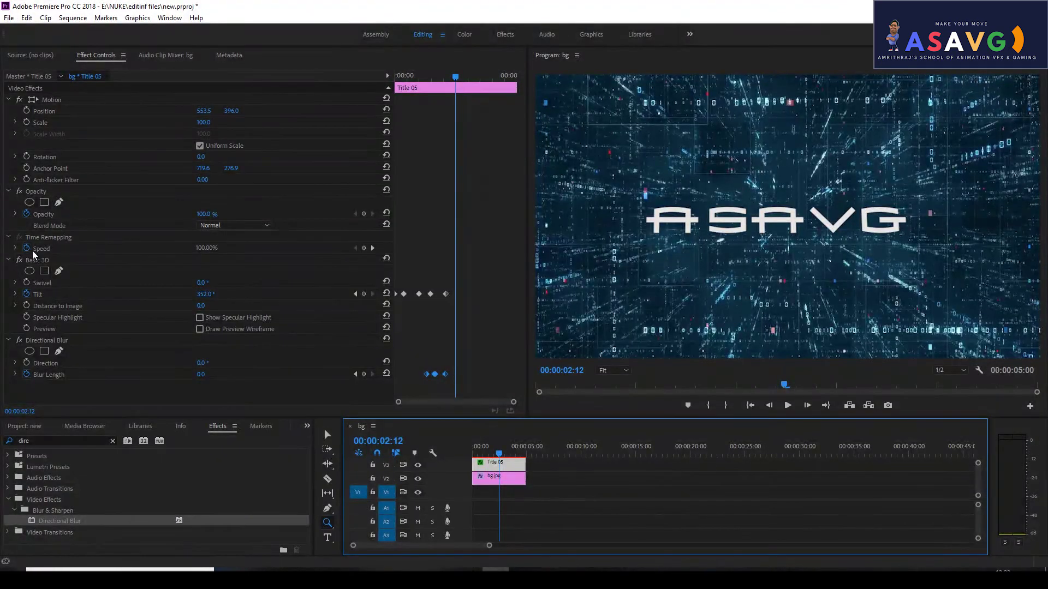
Remove the Basic 3D and Directional Blur effects from the title clip.
click(43, 262)
key(Delete)
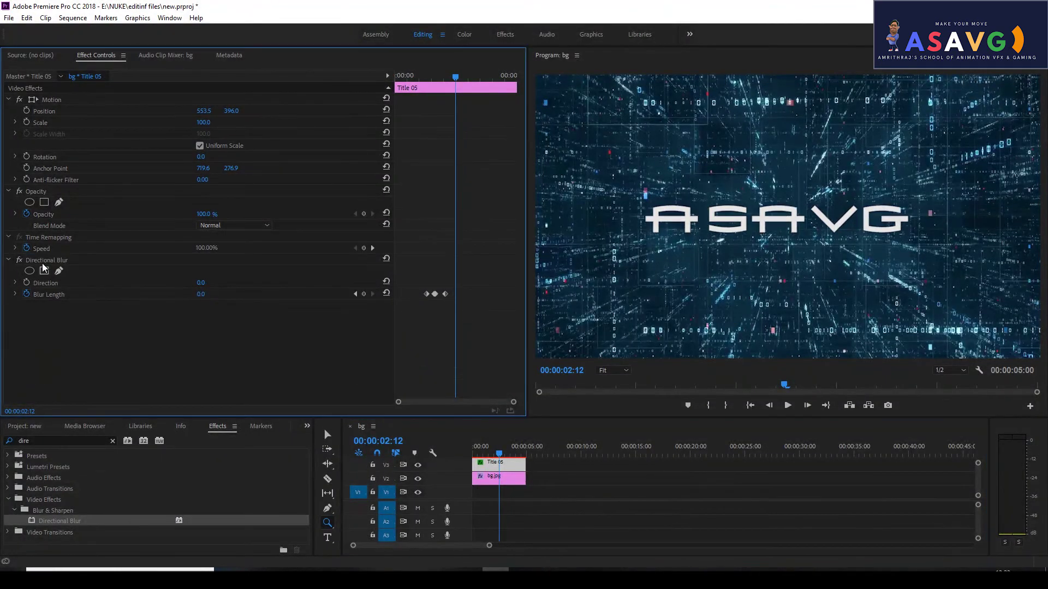
click(41, 261)
key(Delete)
Move to 00:00:00:24, search the effects for "Rough", and apply Roughen Edges to the title clip.
click(477, 453)
drag(477, 454, 482, 453)
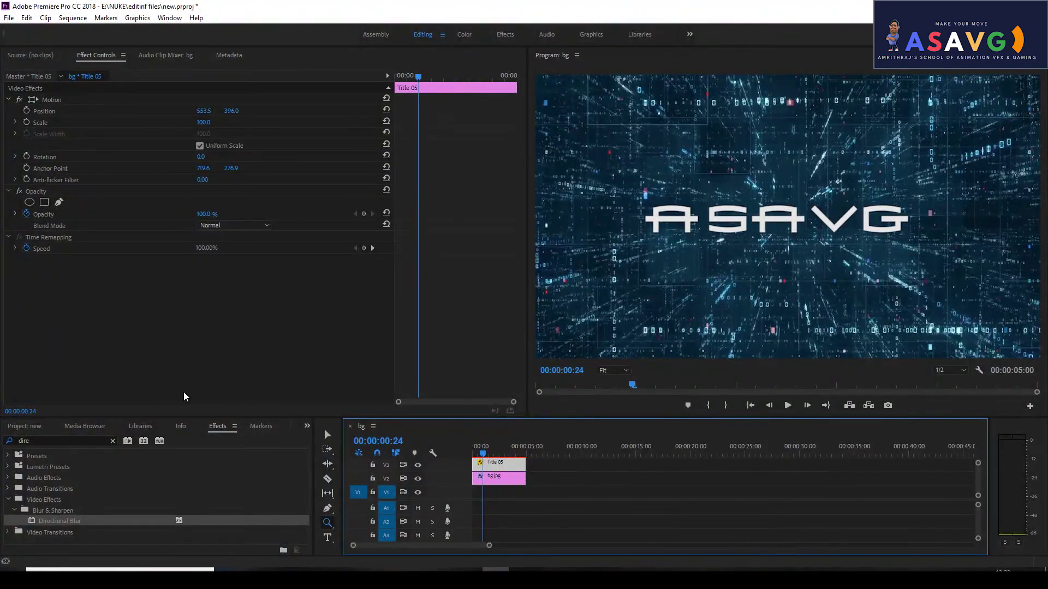
drag(48, 441, 4, 439)
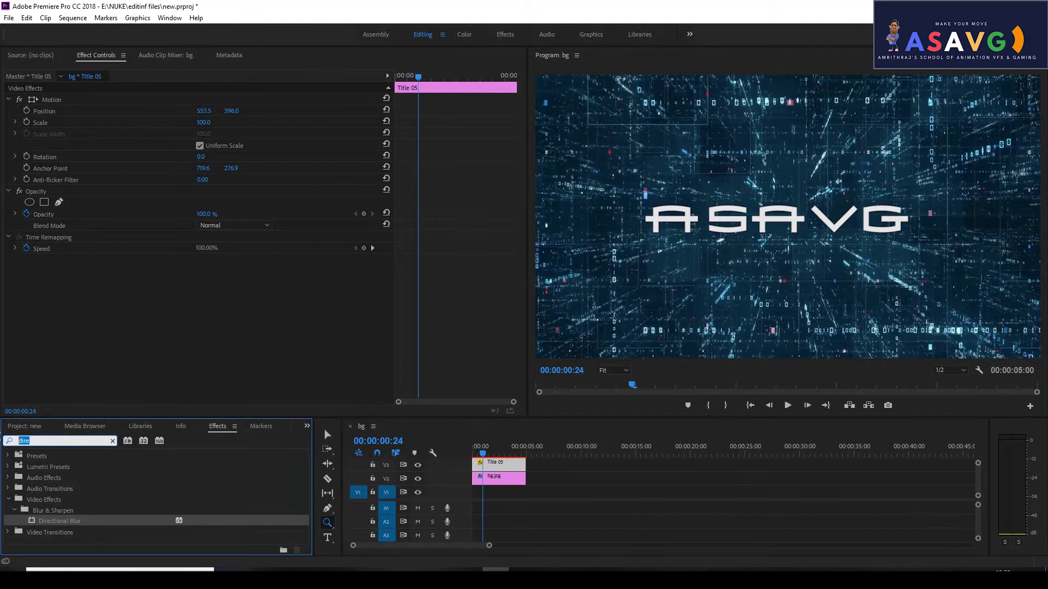
text(Roughr)
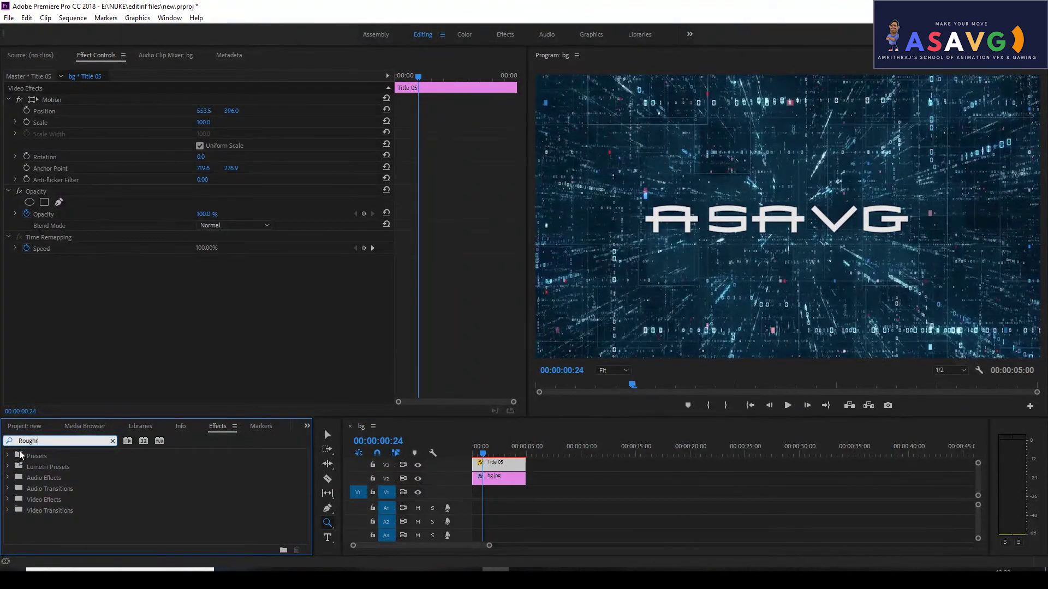
key(BackSpace)
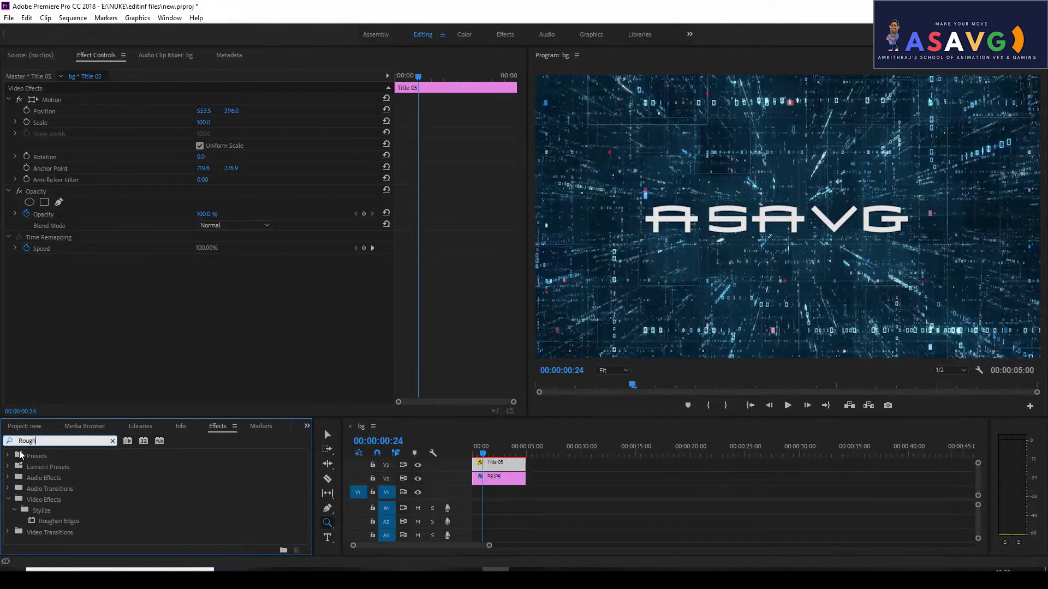
click(61, 523)
drag(60, 522, 505, 458)
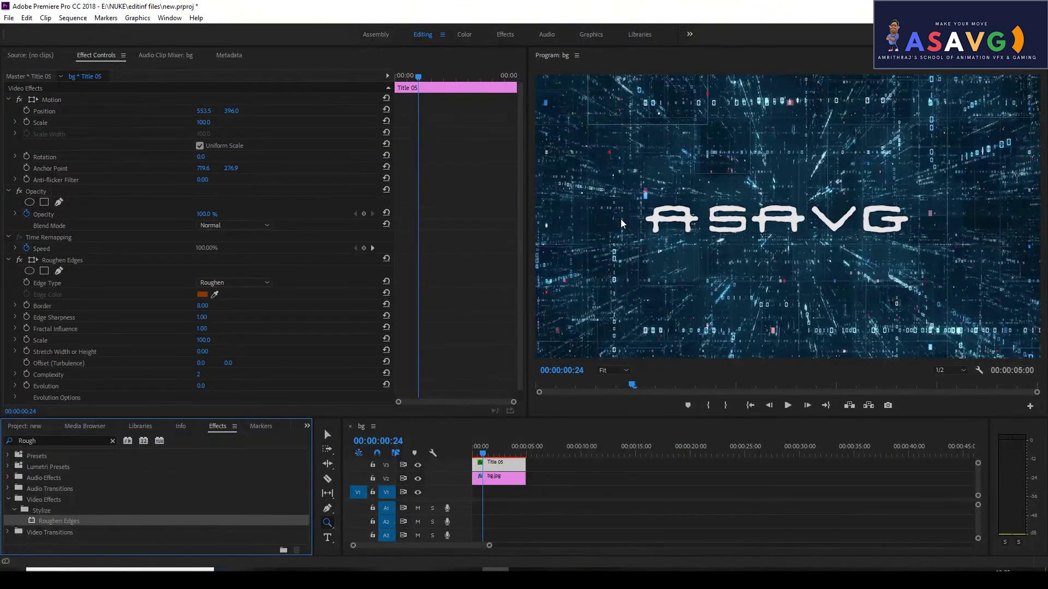
Keyframe the Roughen Edges Border from a high value at 00:00:00:24 to 0 at 00:00:02:03, and play the reveal.
click(23, 265)
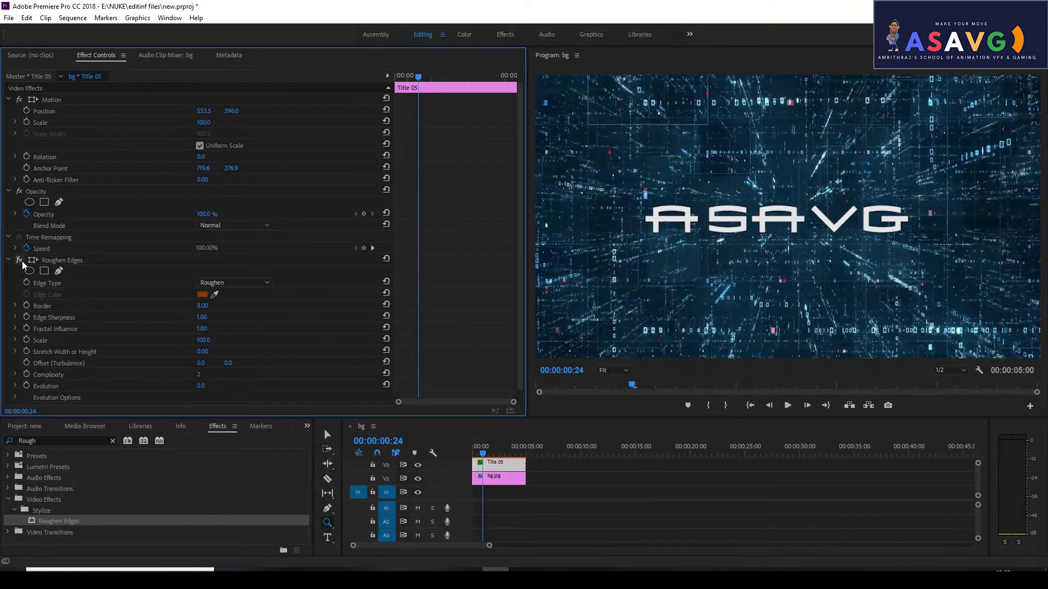
mouse_move(203, 307)
mouse_down()
mouse_move(246, 300)
mouse_move(197, 309)
mouse_up()
click(27, 305)
drag(426, 76, 445, 76)
drag(199, 309, 145, 309)
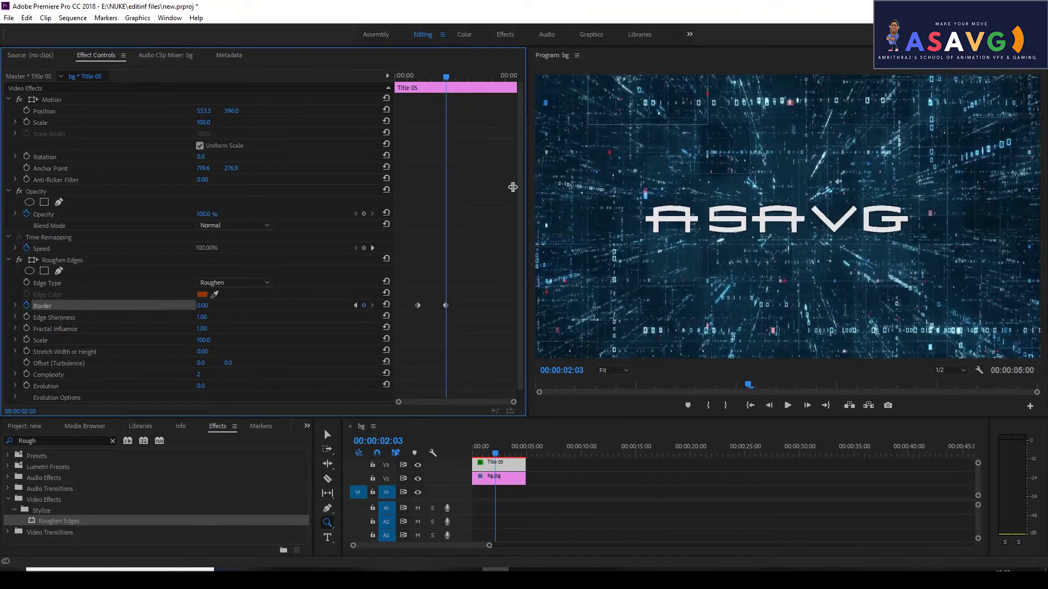
drag(446, 76, 411, 86)
key(space)
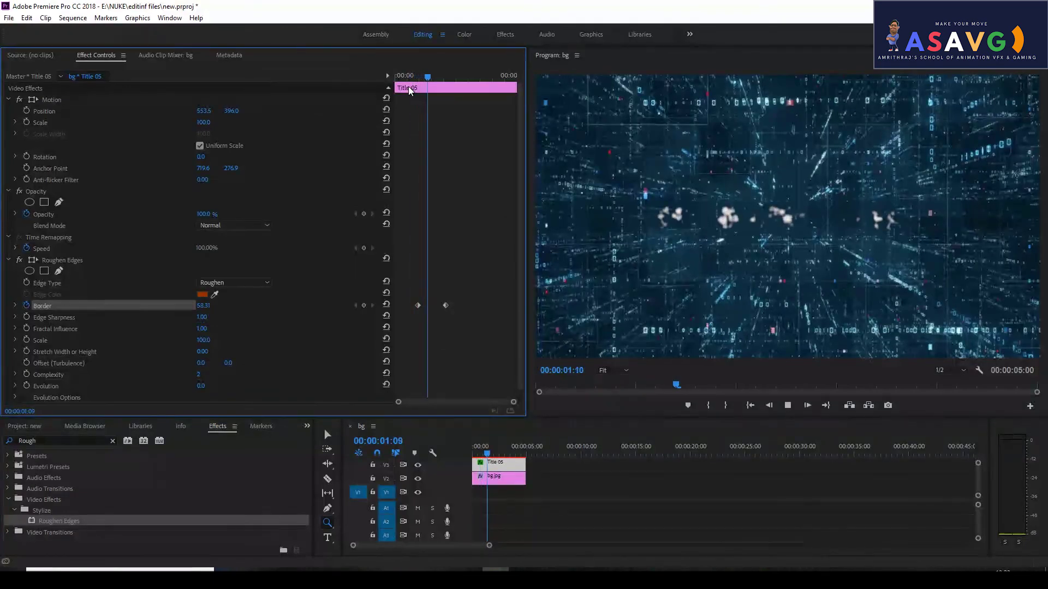
Move the last Border keyframe closer to the first to speed up the reveal, and replay it.
key(space)
drag(446, 305, 427, 306)
drag(427, 76, 416, 79)
key(space)
key(space)
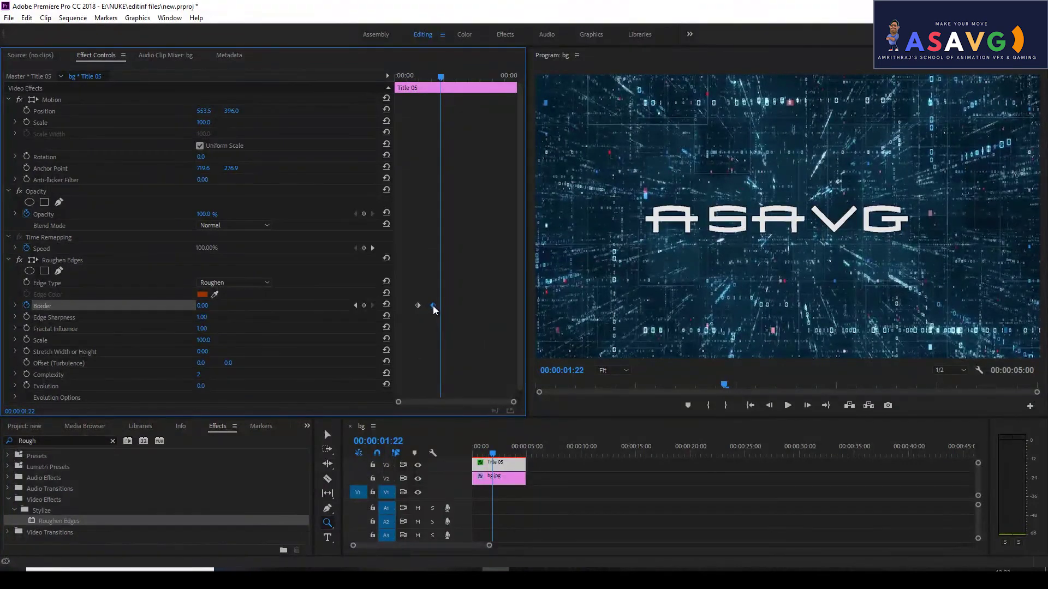
Apply easing to both Border keyframes, reshape the value curve into a steep early drop, and replay the reveal.
right_click(419, 307)
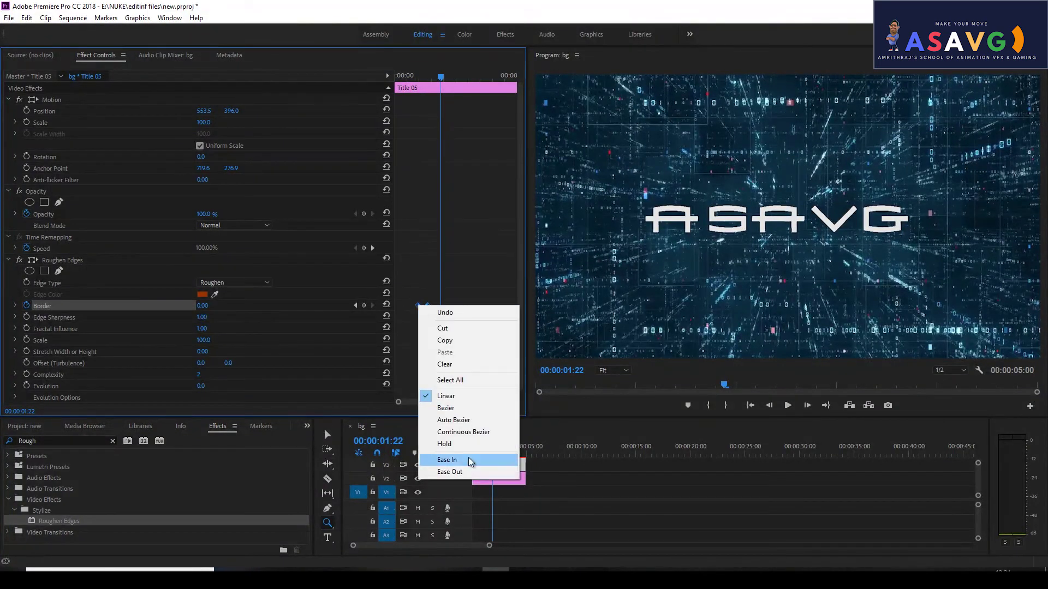
click(470, 464)
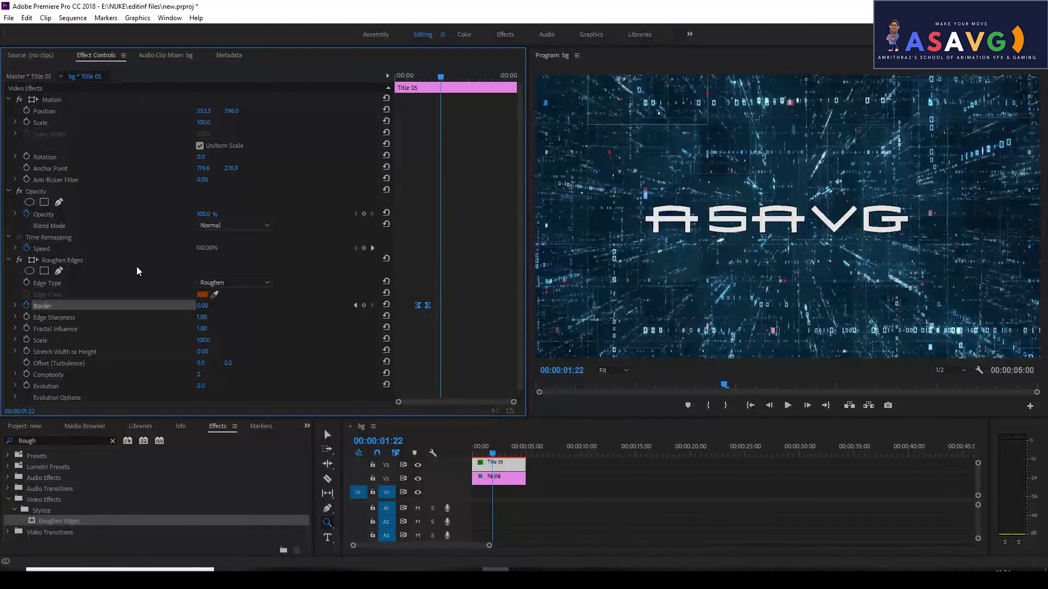
click(15, 306)
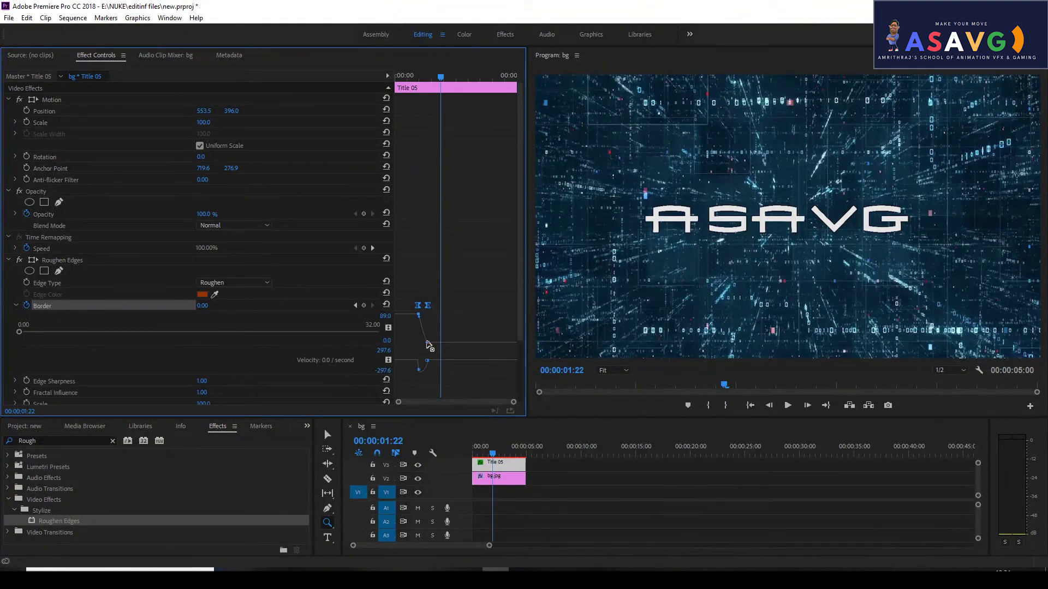
drag(428, 344, 404, 334)
drag(445, 73, 416, 80)
key(space)
key(space)
click(420, 83)
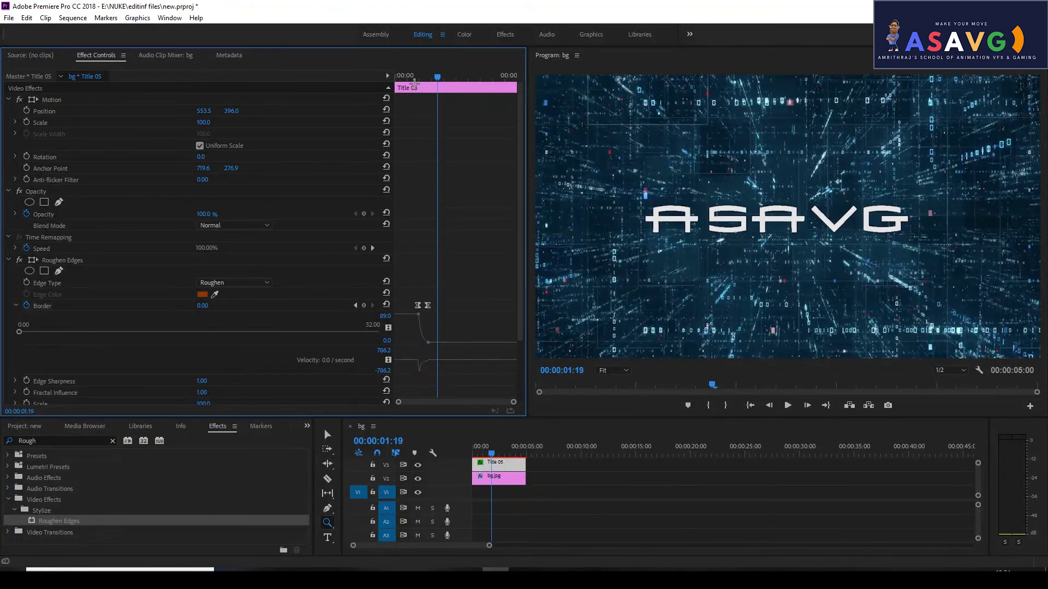
drag(438, 78, 415, 78)
key(space)
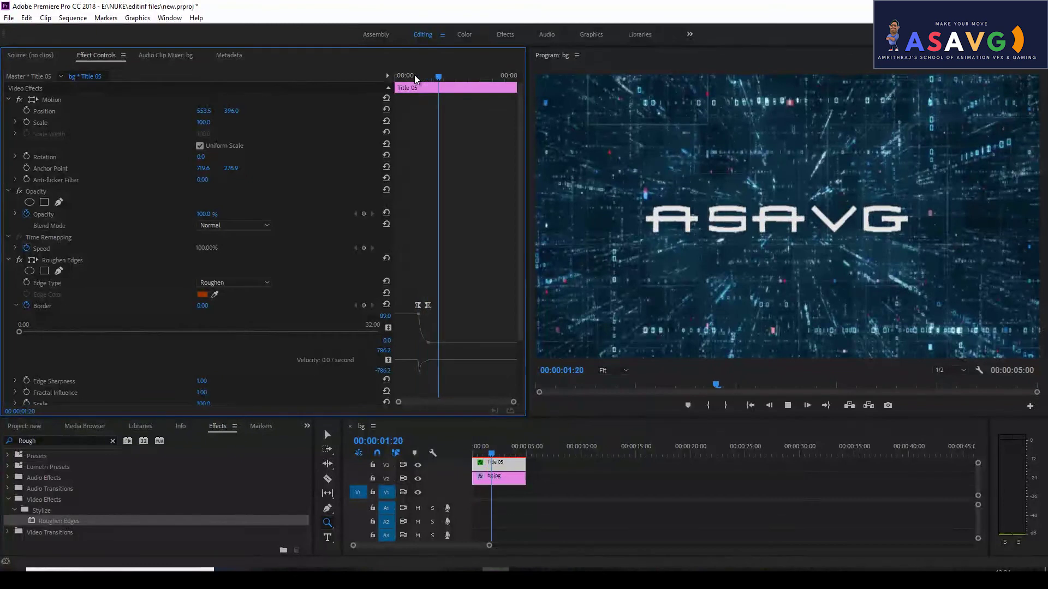
Try different Edge Sharpness values, a Stretch Width or Height of -3.70 and a Scale of 97.0 on Roughen Edges at 00:00:01:05.
click(16, 306)
scroll(169, 246, down, 1)
drag(202, 309, 219, 306)
drag(441, 73, 425, 84)
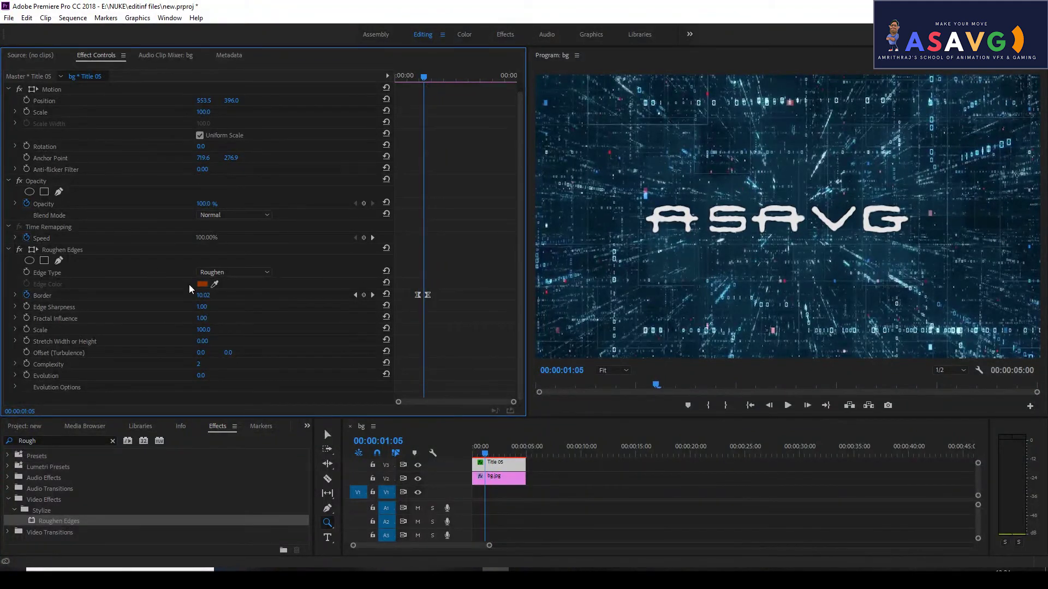
drag(201, 309, 231, 305)
mouse_move(209, 342)
mouse_down()
mouse_move(240, 340)
mouse_move(206, 343)
mouse_move(222, 348)
mouse_up()
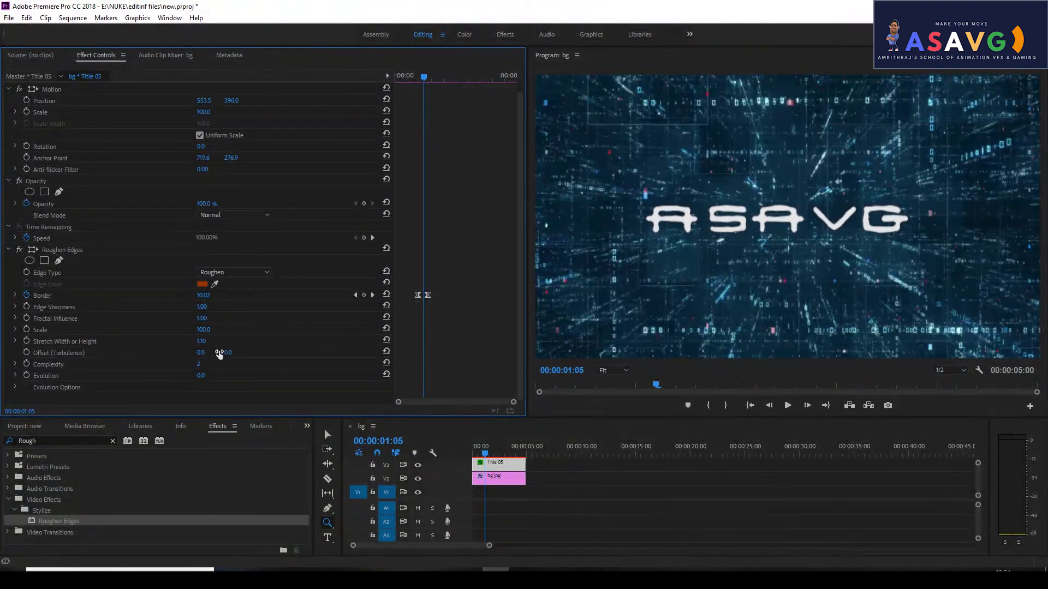
drag(219, 355, 193, 341)
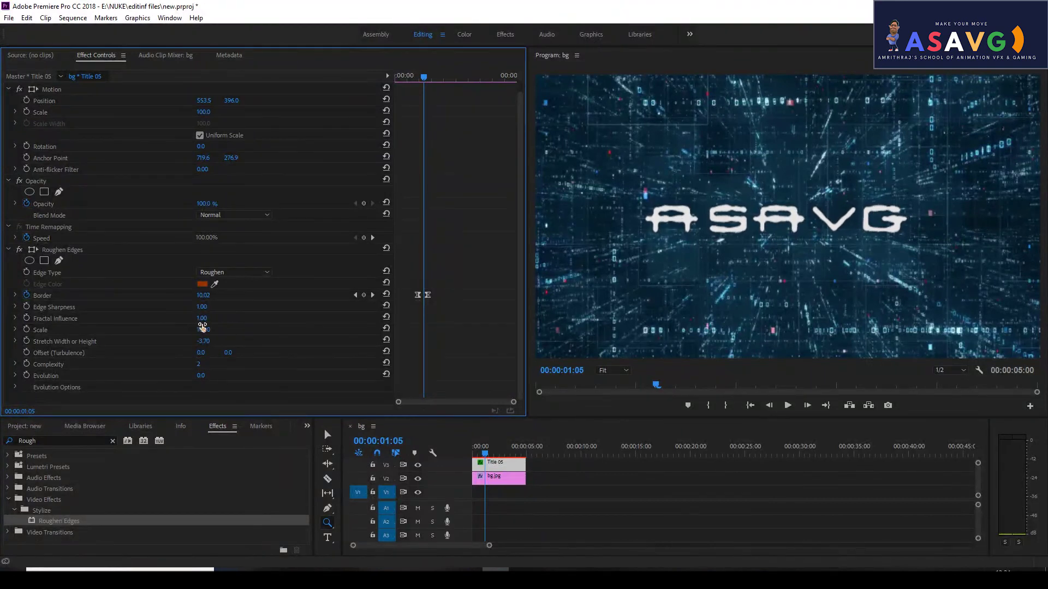
drag(244, 326, 206, 328)
Check the start of the reveal and move the last Border keyframe later to lengthen it.
click(418, 77)
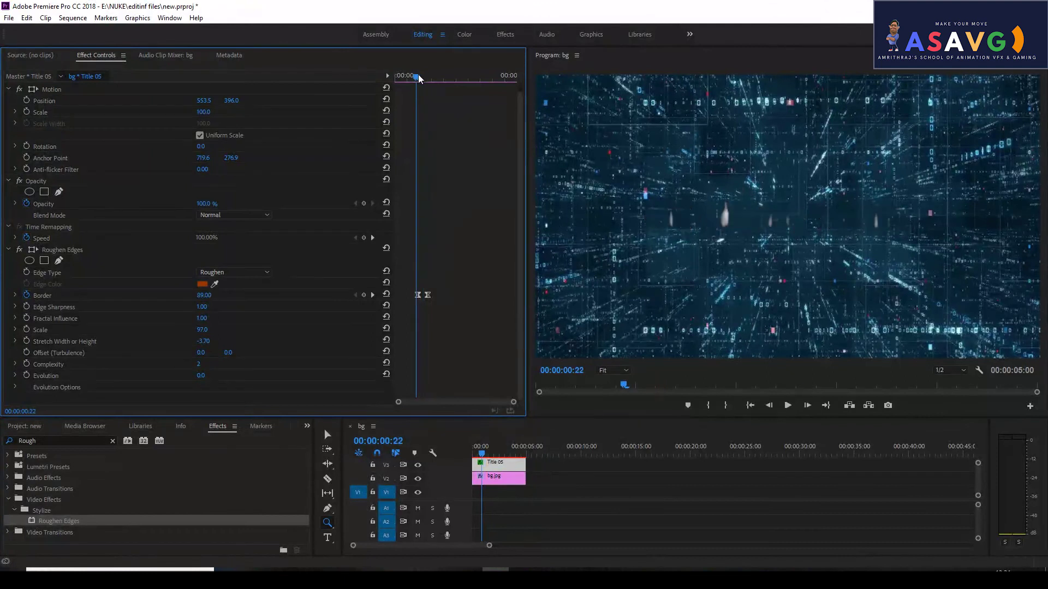
drag(419, 78, 425, 80)
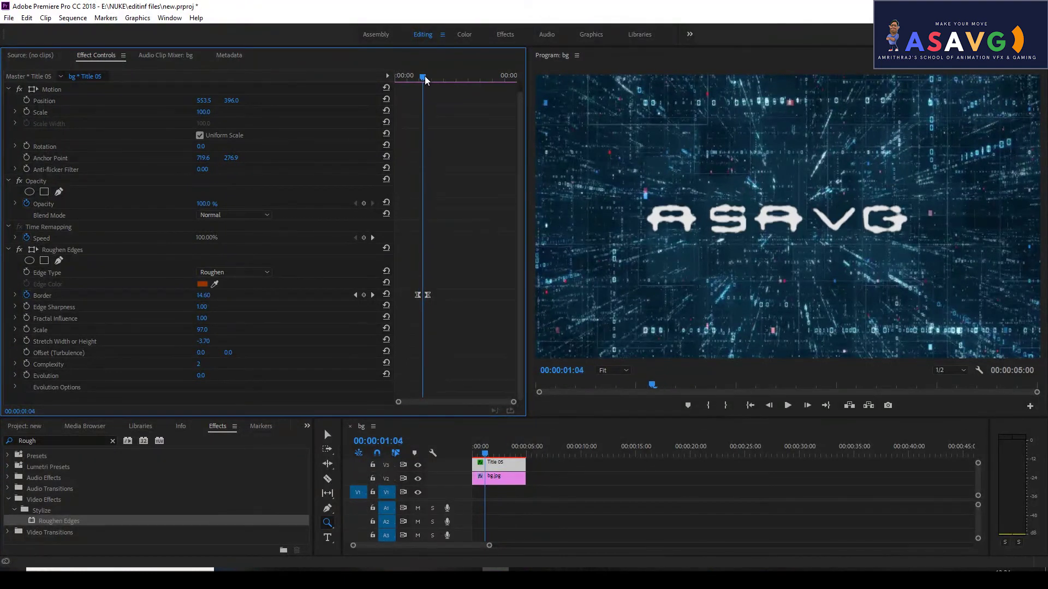
drag(427, 297, 438, 295)
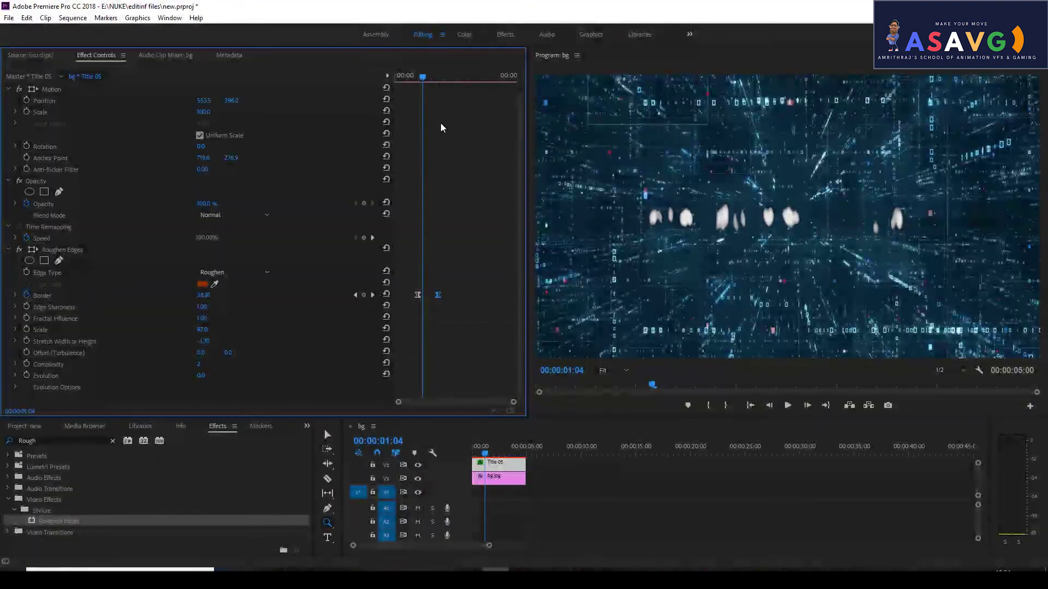
Keyframe Fractal Influence from 1.00 at 00:00:01:04 to 0.00 at 00:00:01:24, set Scale to 39.0, and play the reveal.
drag(424, 78, 444, 81)
click(26, 318)
click(364, 318)
mouse_move(437, 318)
mouse_down()
mouse_move(423, 319)
mouse_move(437, 319)
mouse_up()
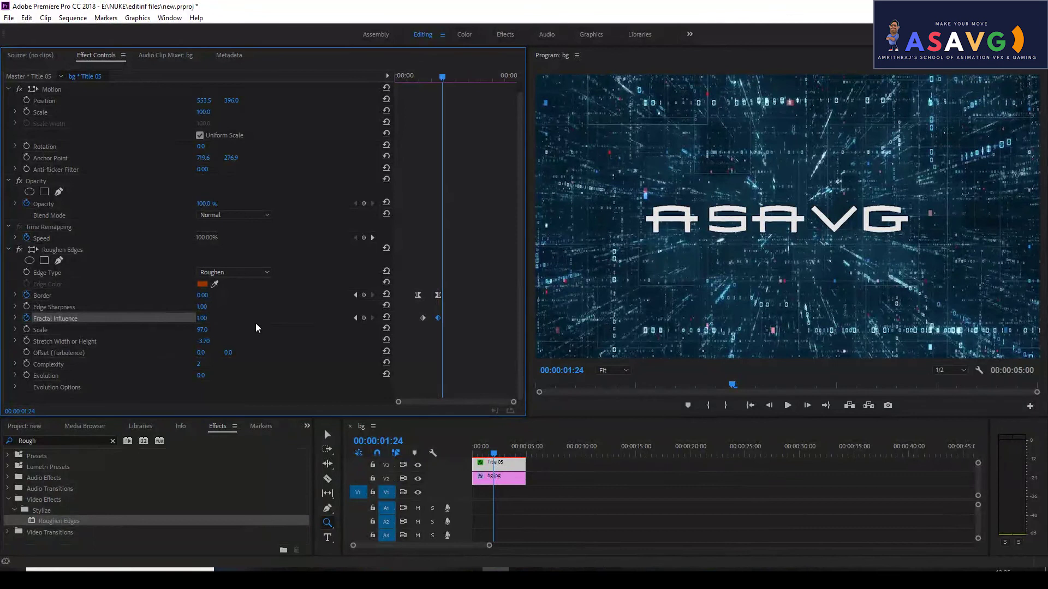
drag(243, 318, 202, 313)
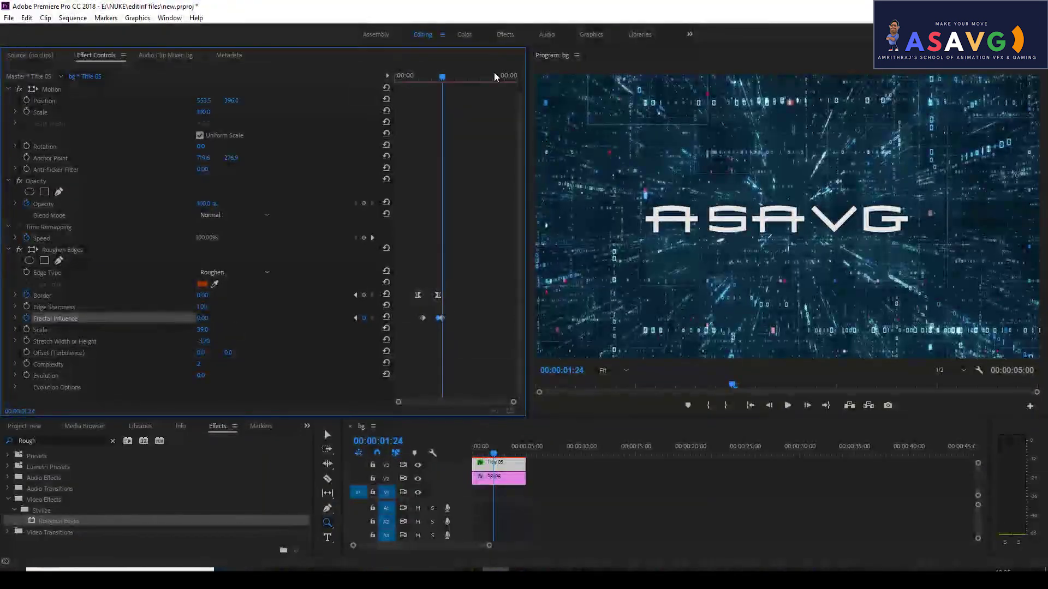
click(424, 78)
key(space)
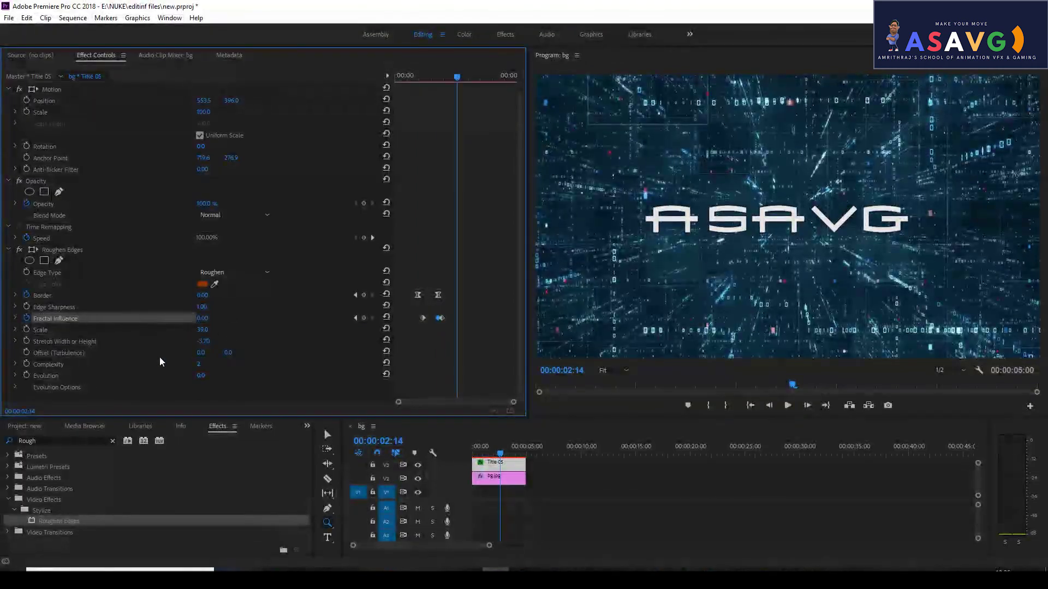
Set Stretch Width or Height to 3.40 and start keyframing it at 00:00:01:11.
drag(207, 345, 185, 334)
drag(457, 78, 436, 82)
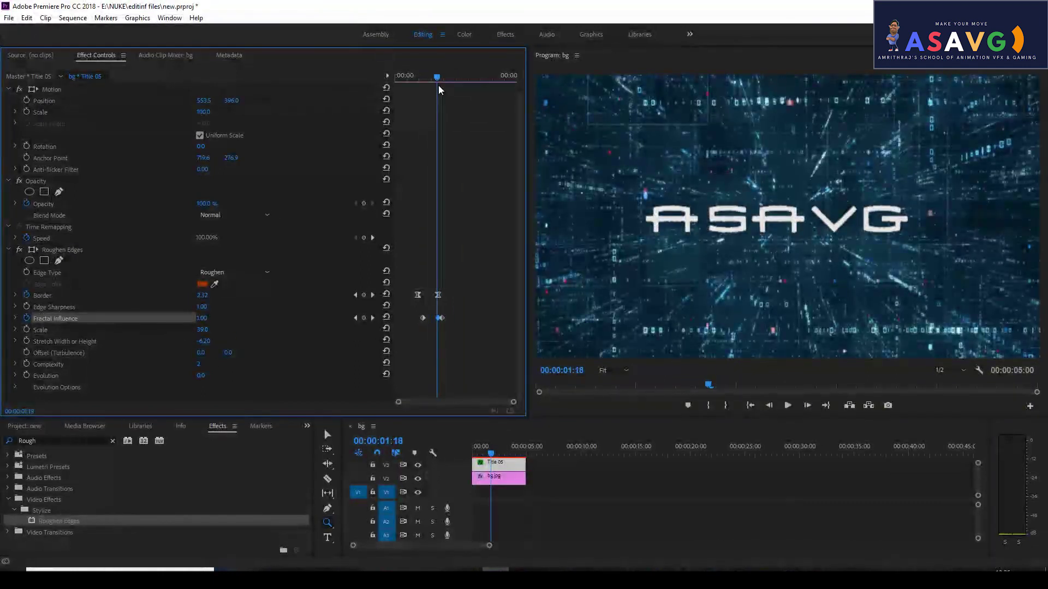
drag(202, 343, 241, 339)
drag(437, 77, 427, 77)
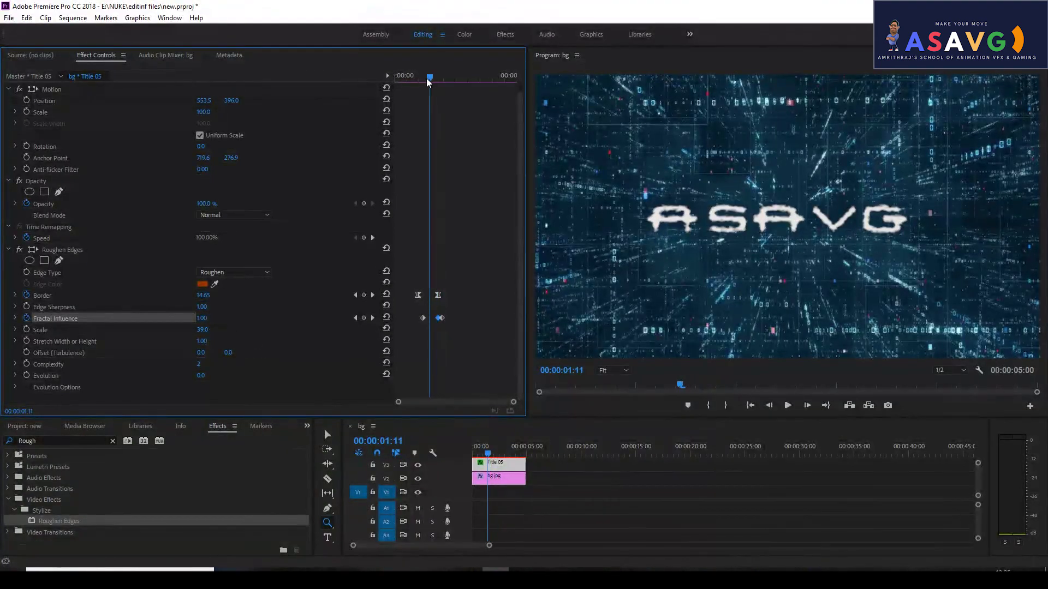
drag(201, 341, 232, 339)
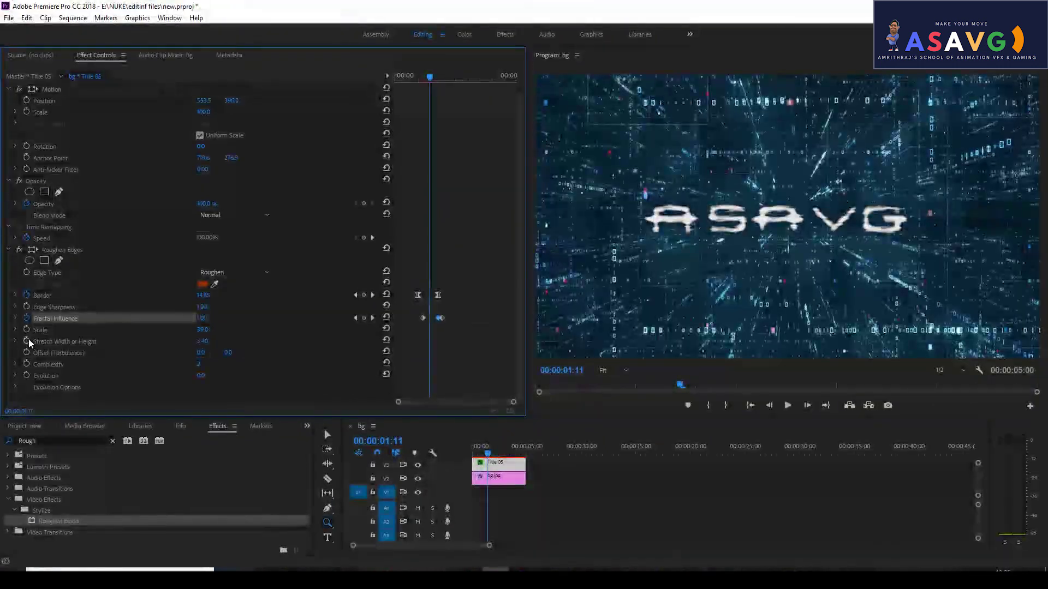
click(27, 342)
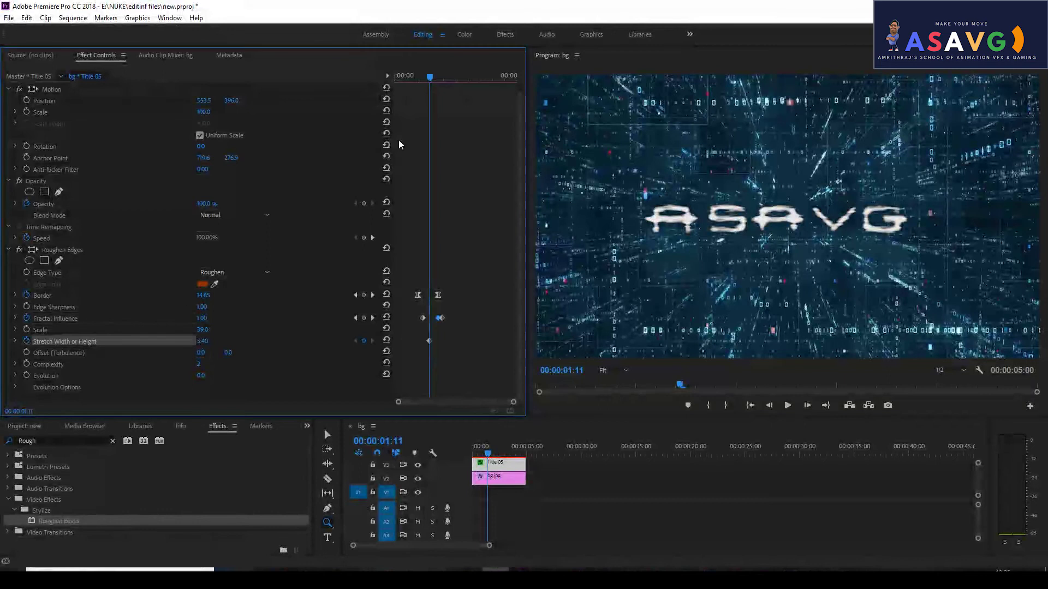
Add a Stretch Width or Height keyframe of 46.50 at 00:00:01:17 and preview the change.
drag(425, 78, 438, 82)
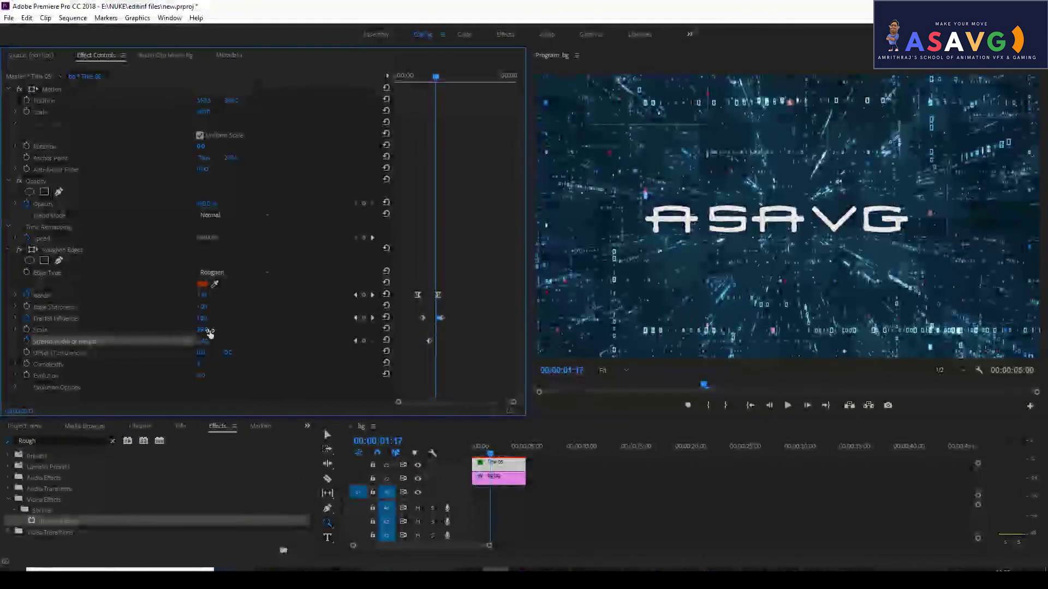
drag(203, 342, 400, 327)
drag(427, 82, 445, 81)
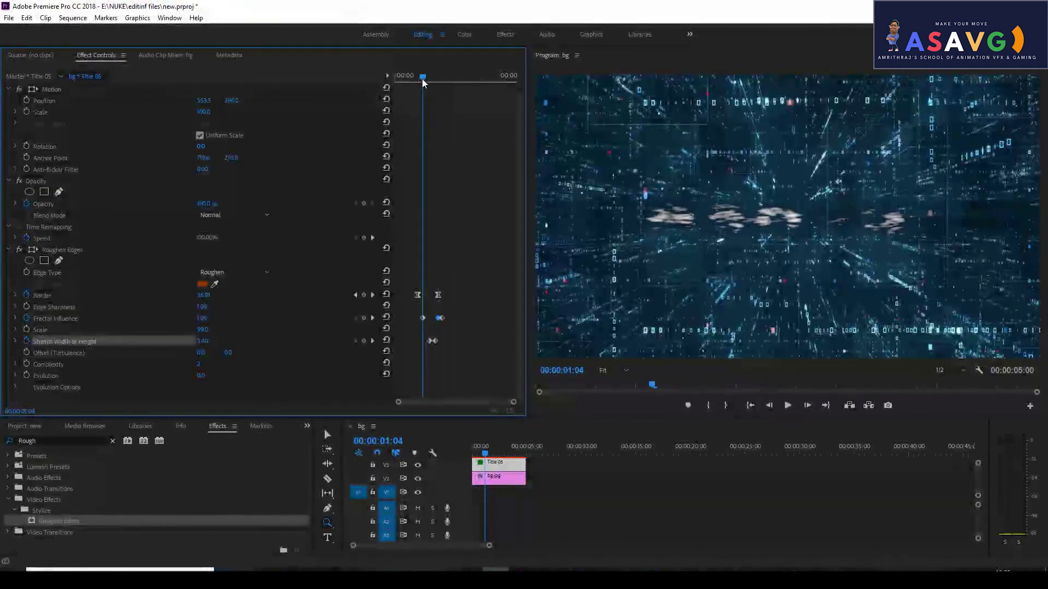
Spread the Stretch Width or Height keyframes apart, add a lower-value keyframe between them at 00:00:01:14, and play the reveal.
mouse_move(421, 79)
mouse_down()
mouse_move(448, 79)
mouse_move(433, 77)
mouse_up()
drag(429, 341, 418, 341)
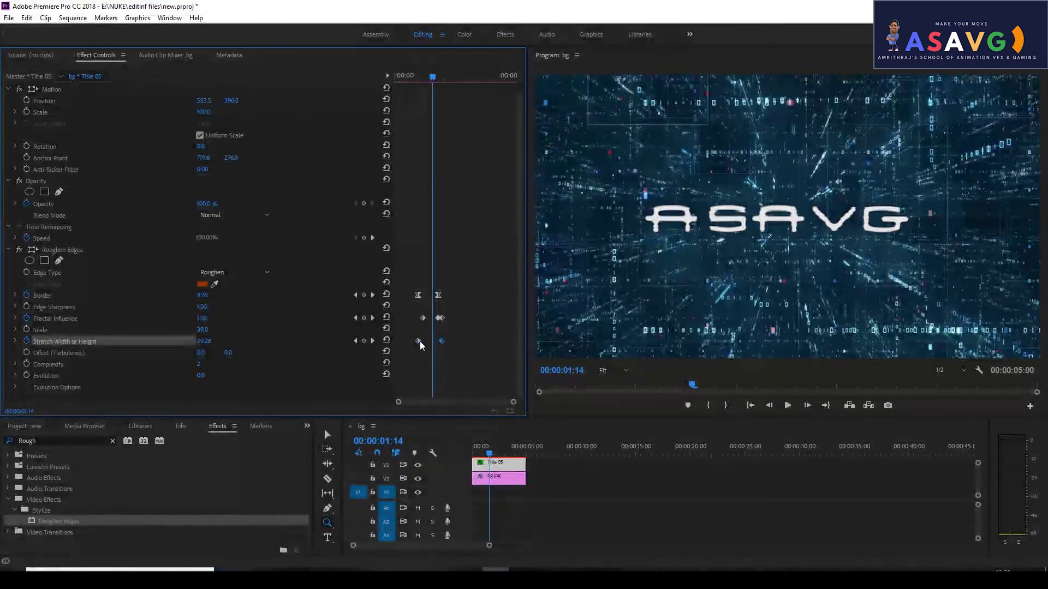
drag(421, 341, 425, 342)
drag(215, 341, 209, 342)
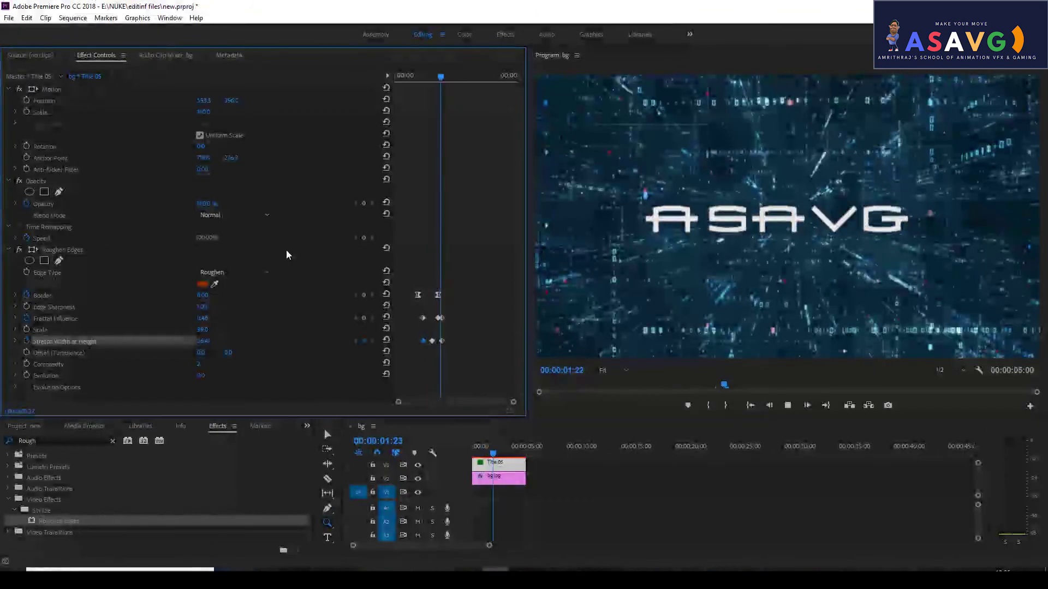
click(418, 75)
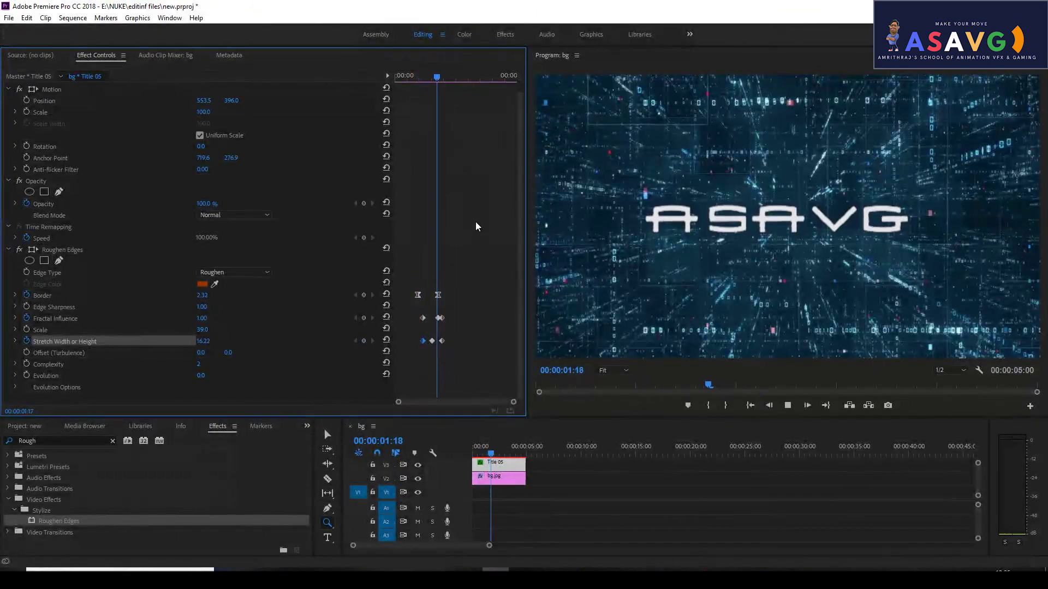
key(space)
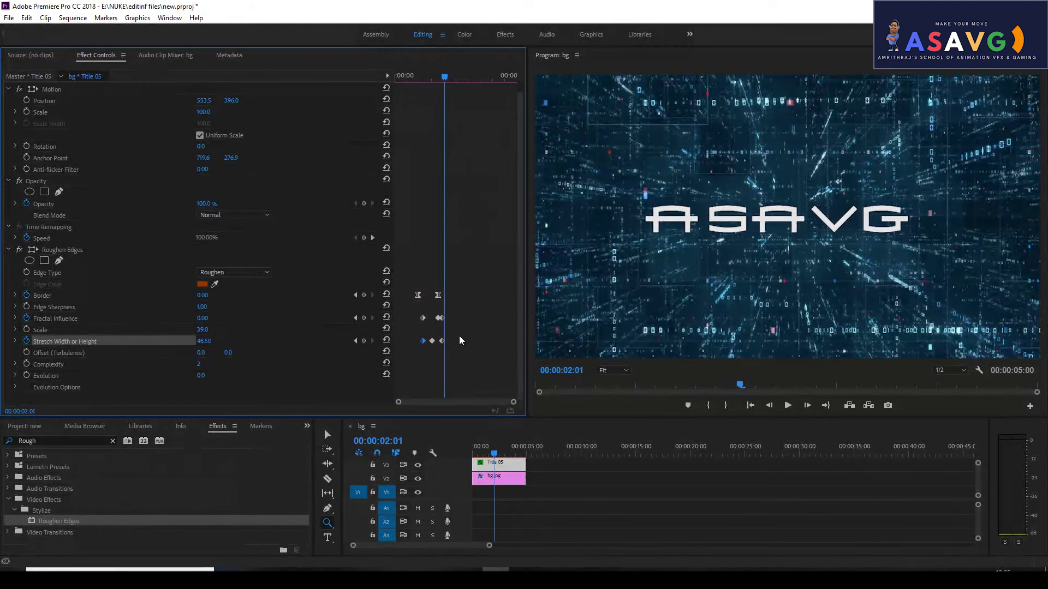
Move the middle and last Stretch Width or Height keyframes later and replay the reveal.
mouse_move(442, 341)
mouse_down()
mouse_move(464, 342)
mouse_move(442, 341)
mouse_up()
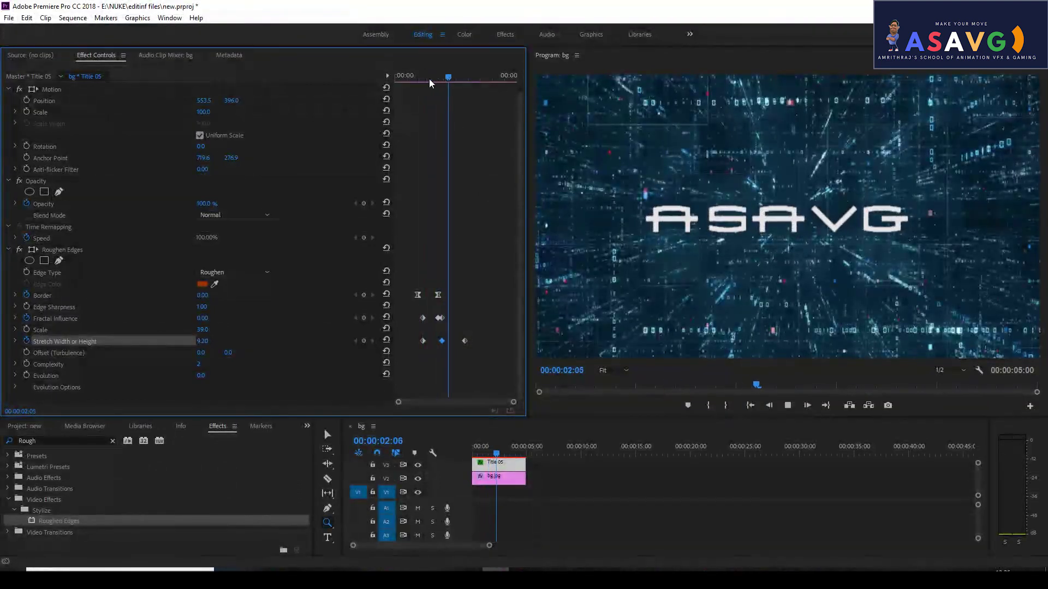
click(411, 78)
key(space)
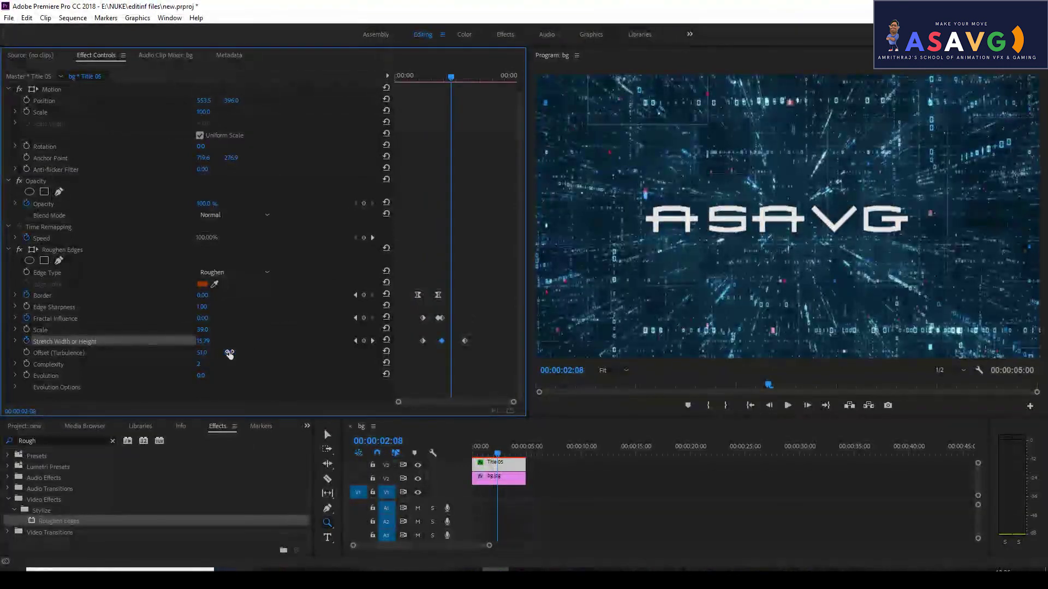
Keyframe the horizontal Offset (Turbulence) from 472.0 at 00:00:01:10 to 1418.0 at 00:00:01:16, and play the reveal.
click(442, 78)
drag(443, 80, 429, 80)
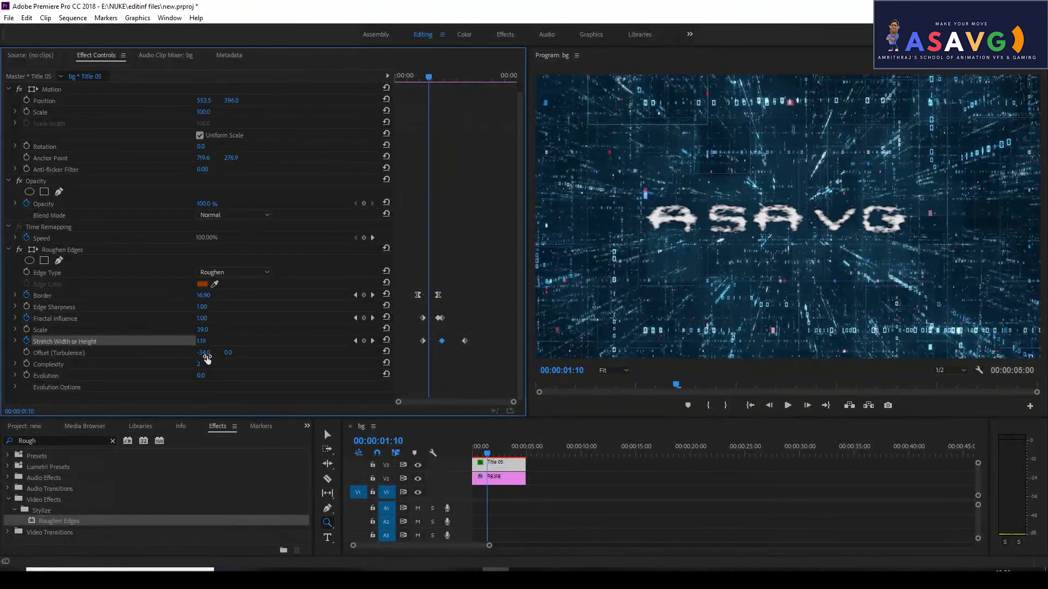
drag(206, 355, 31, 354)
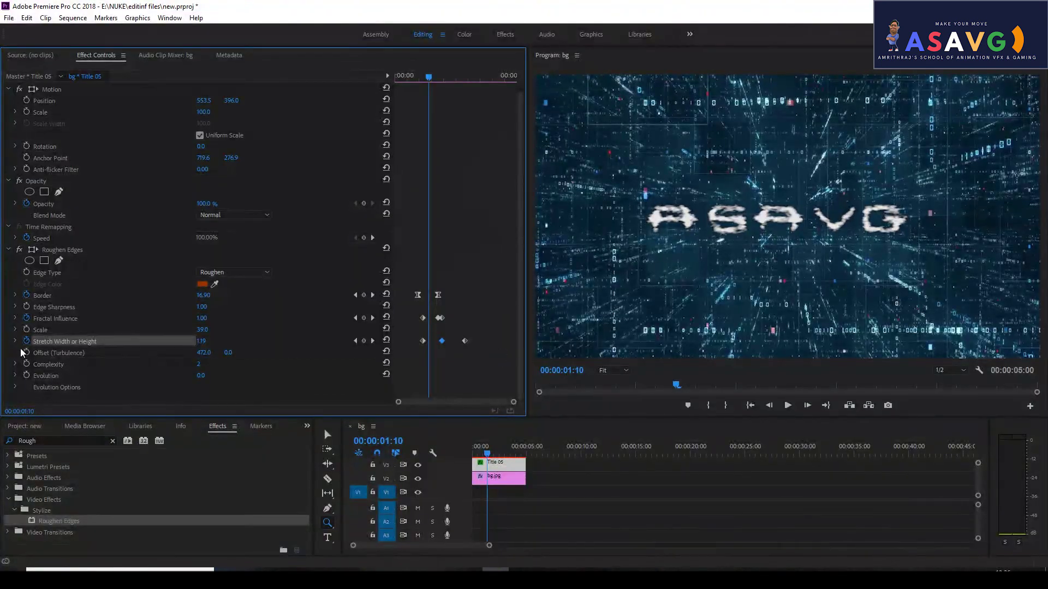
click(25, 353)
drag(427, 81, 433, 86)
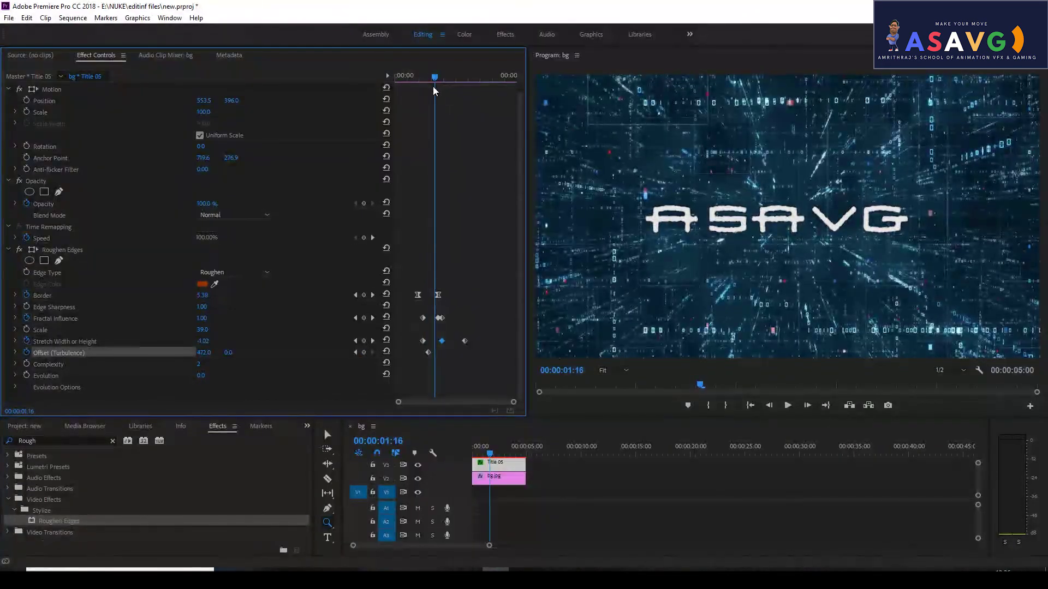
drag(203, 353, 719, 343)
drag(429, 77, 424, 77)
key(space)
click(424, 76)
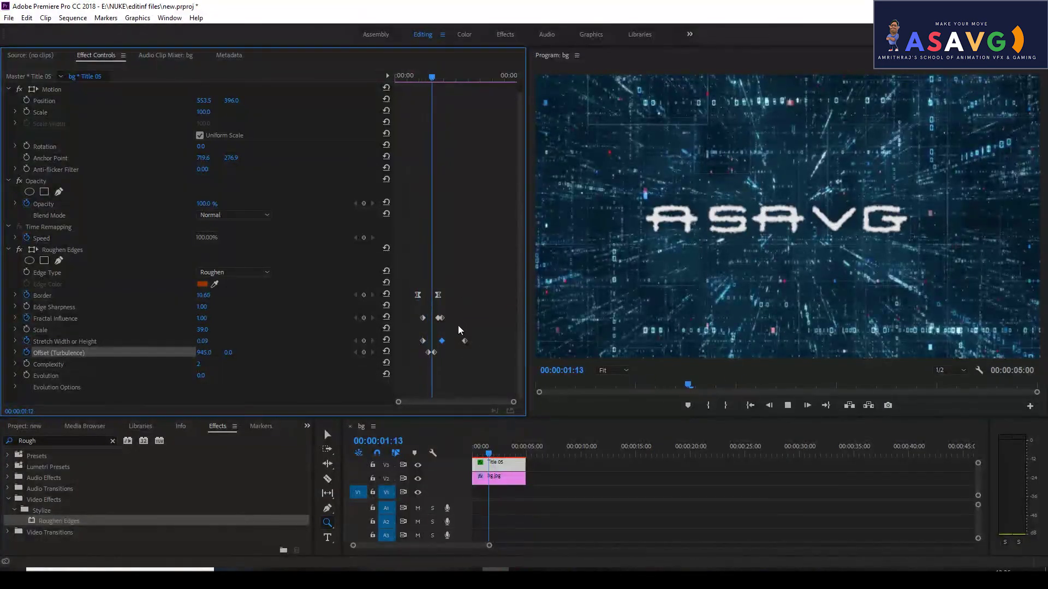
Move the last Offset (Turbulence) keyframe and the middle Stretch Width or Height keyframe later, replaying the reveal after each change.
drag(440, 352, 451, 352)
drag(445, 83, 418, 78)
key(space)
key(space)
drag(442, 341, 447, 341)
click(419, 77)
key(space)
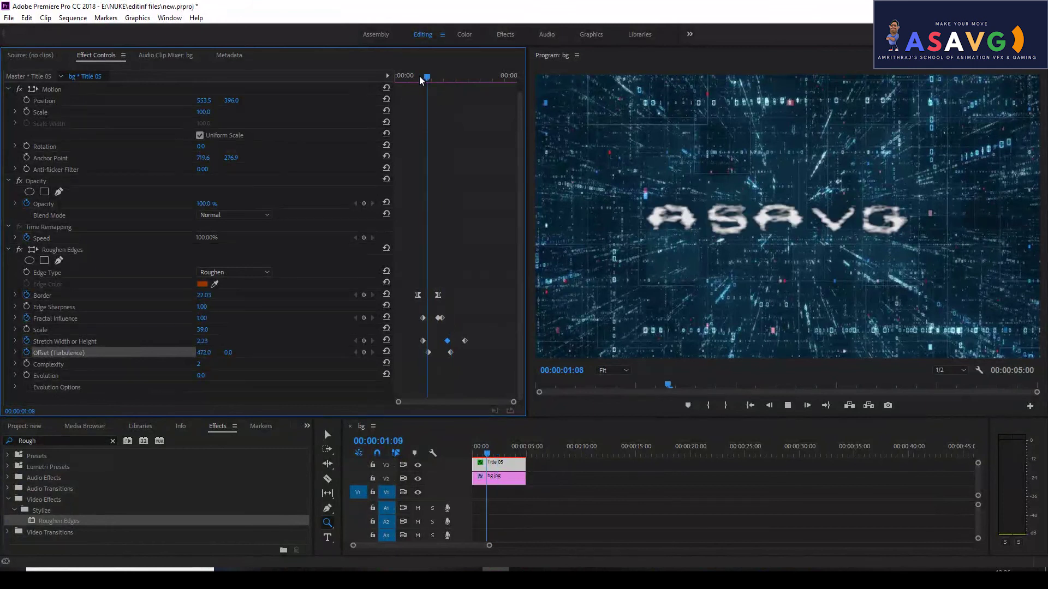
key(space)
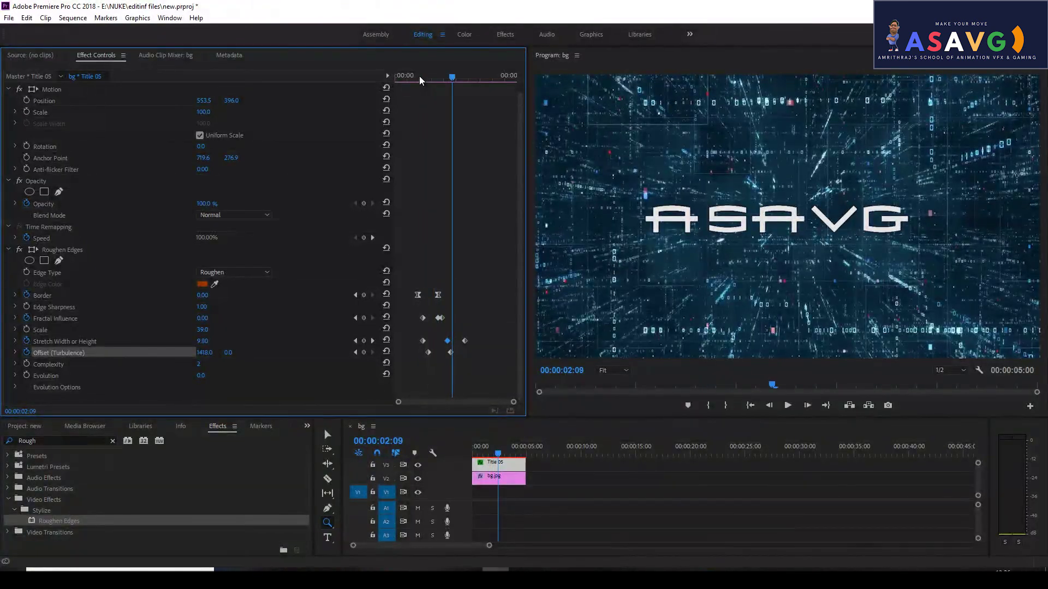
Replay and scrub through the Roughen Edges reveal around 00:00:01:14 to review the title's distortion.
drag(440, 80, 427, 83)
key(space)
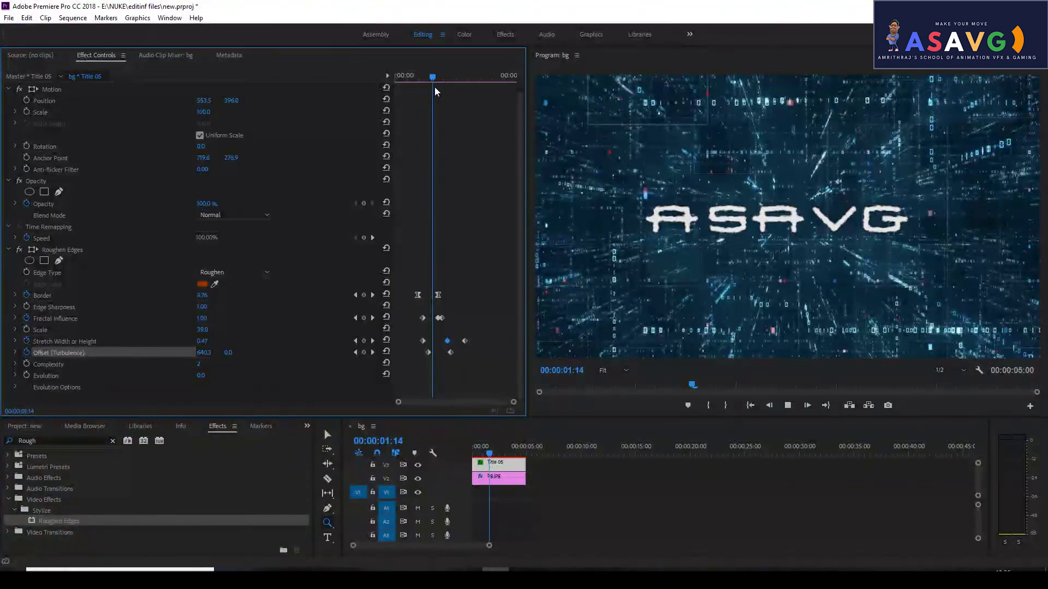
key(space)
key(space)
key(space)
click(440, 86)
click(434, 80)
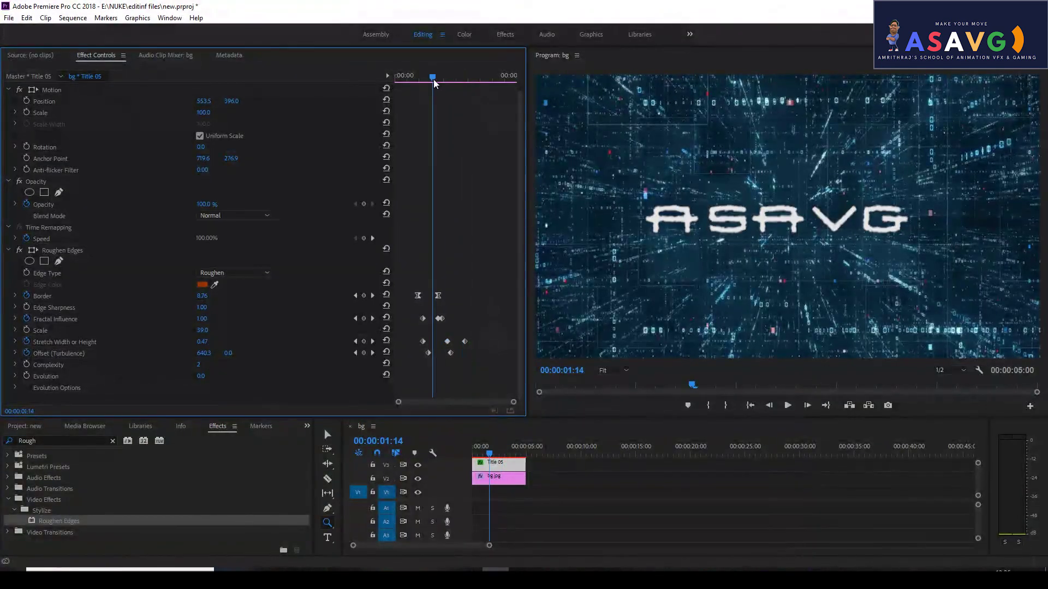
Set the Roughen Edges Complexity to 10 and replay the title reveal up to 00:00:01:15.
drag(198, 363, 208, 362)
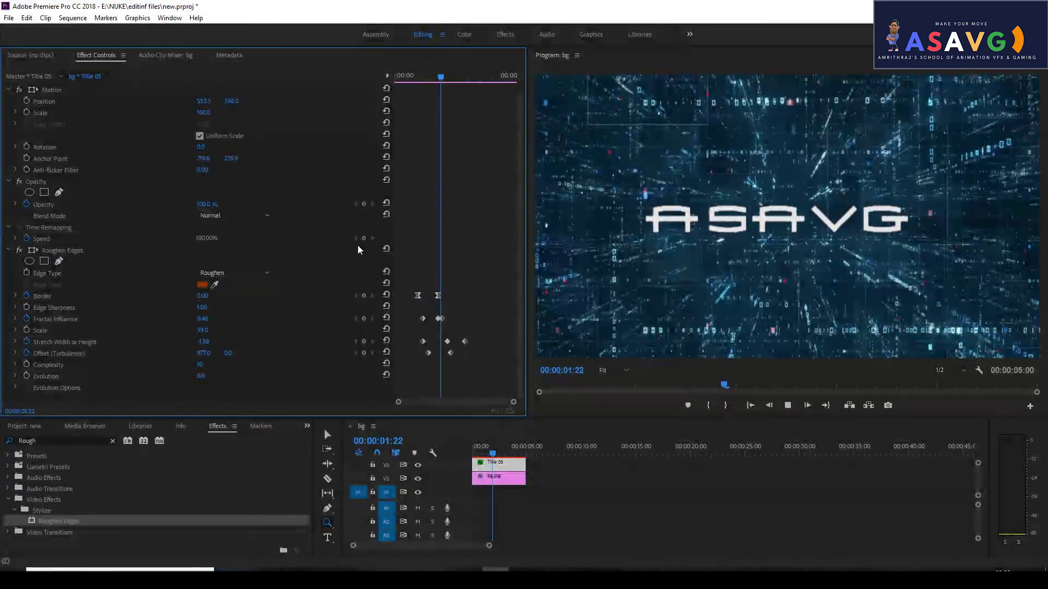
click(439, 80)
drag(439, 81, 434, 80)
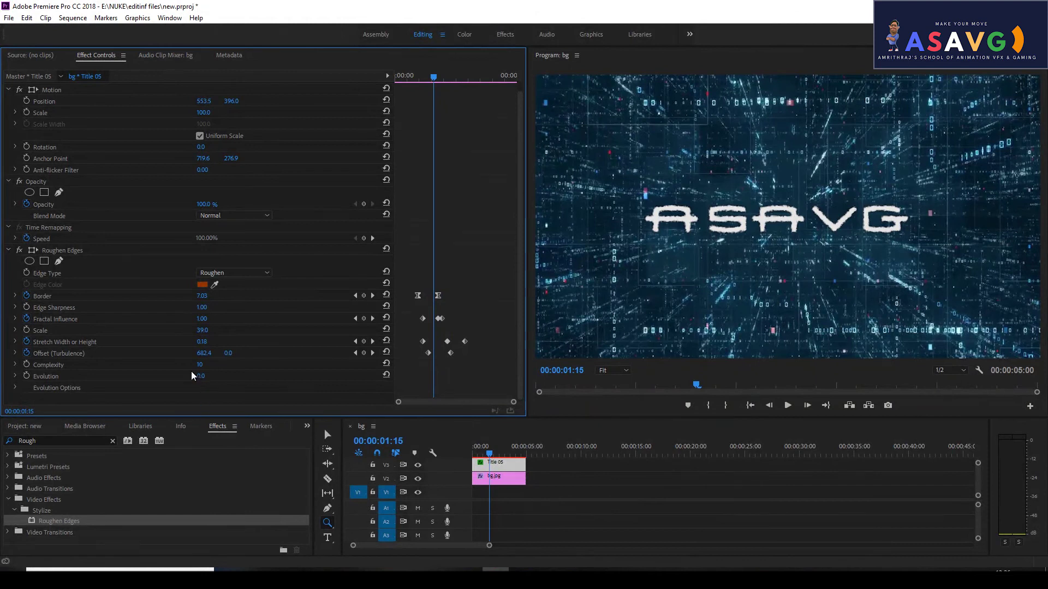
Keyframe the Roughen Edges Evolution from 2x55.0° at 00:00:01:10 to 2x172.0° at 00:00:02:03.
drag(199, 375, 686, 374)
key(space)
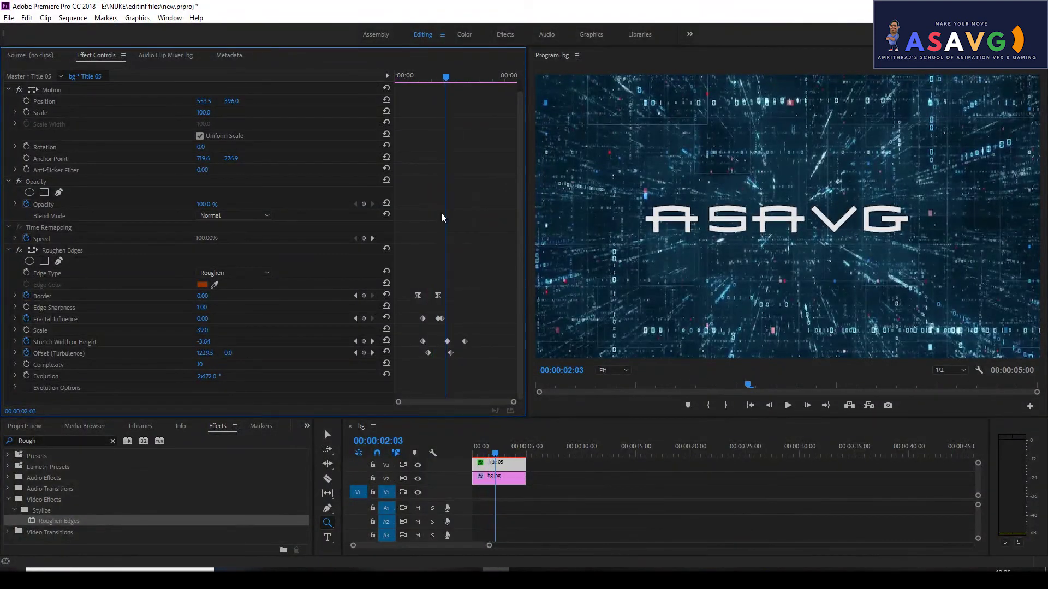
click(26, 376)
click(434, 77)
drag(435, 77, 429, 77)
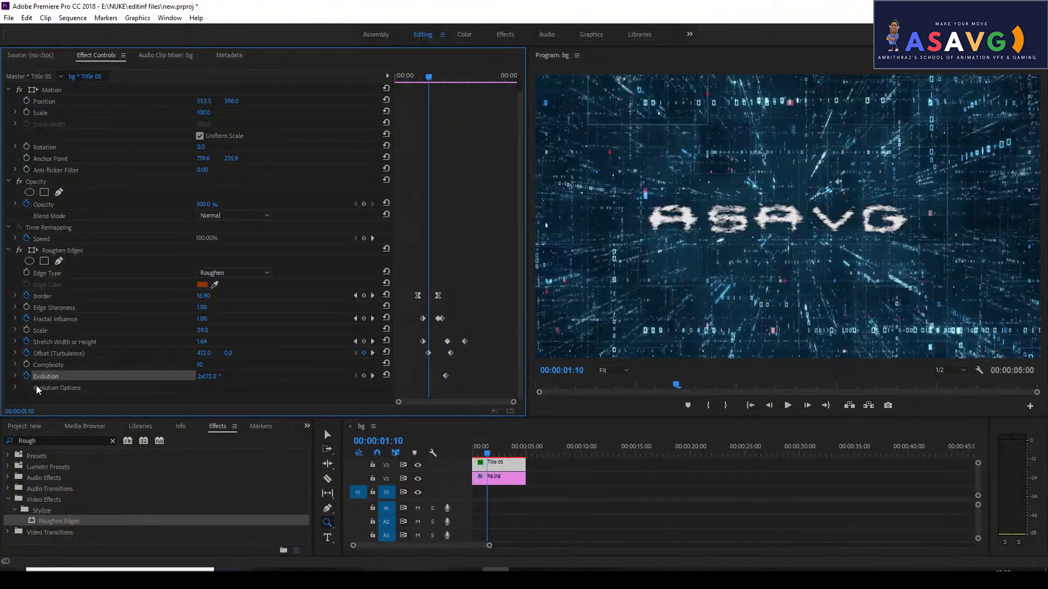
drag(206, 379, 169, 379)
Move the last Evolution keyframe later and replay the title reveal.
key(space)
key(space)
drag(445, 376, 459, 376)
drag(449, 77, 407, 87)
key(space)
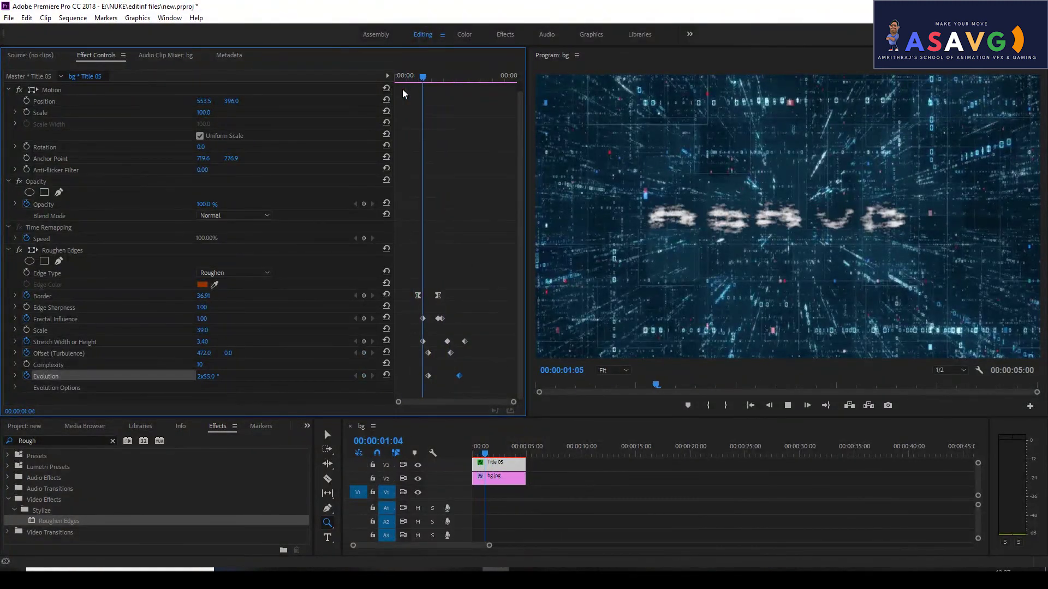
key(space)
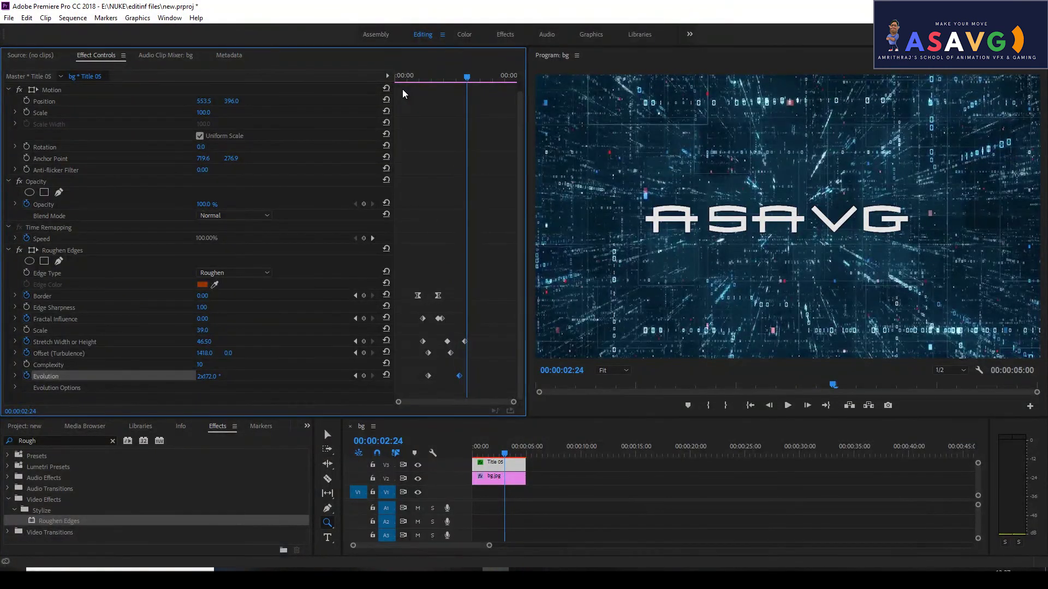
Start keyframing the Scale of Title 05 at 00:00:00:21.
drag(502, 449, 481, 458)
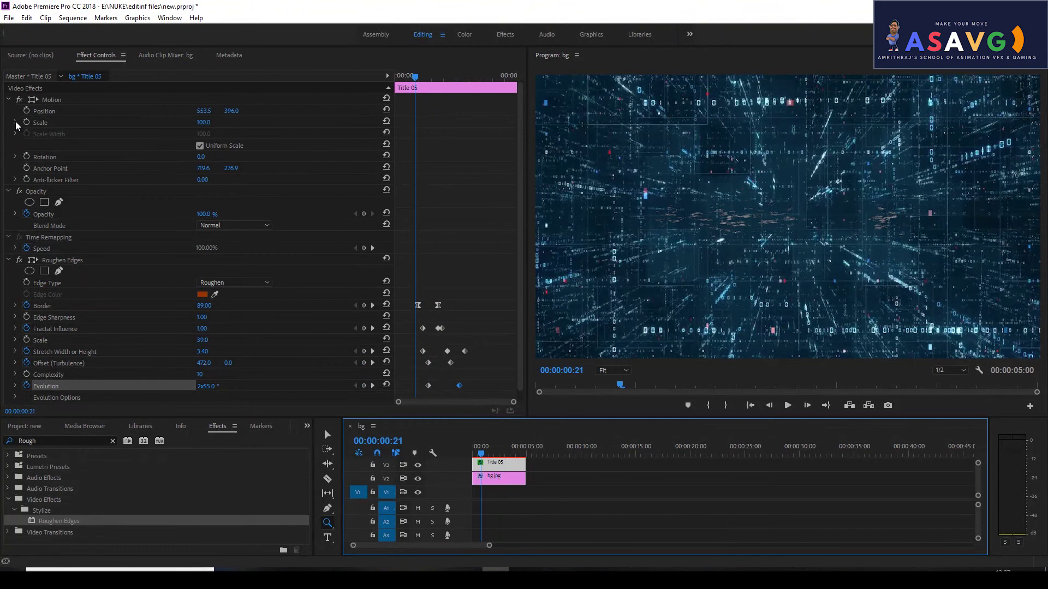
click(26, 122)
drag(413, 87, 445, 81)
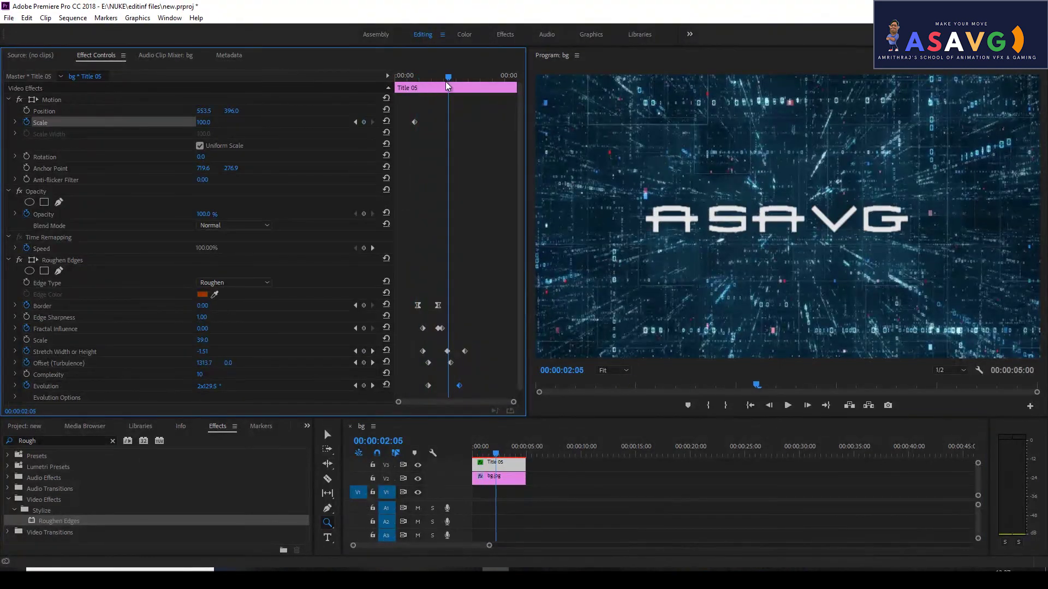
drag(205, 126, 230, 125)
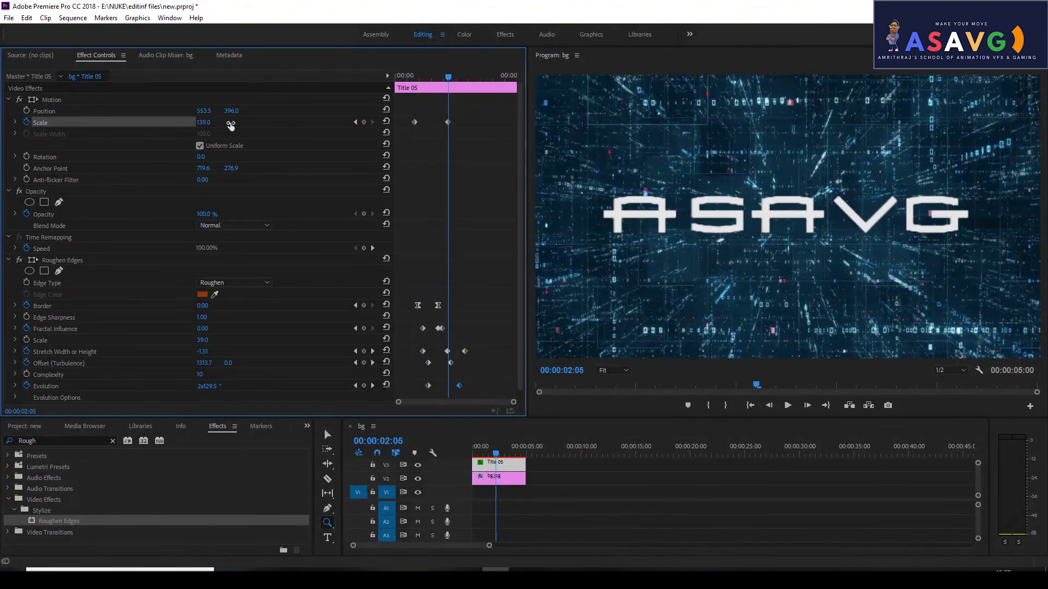
key(ctrl+z)
Keyframe the title's Scale from 784.0 at 00:00:00:21 to 100.0 at 00:00:01:24 and play the reveal.
drag(415, 74, 442, 76)
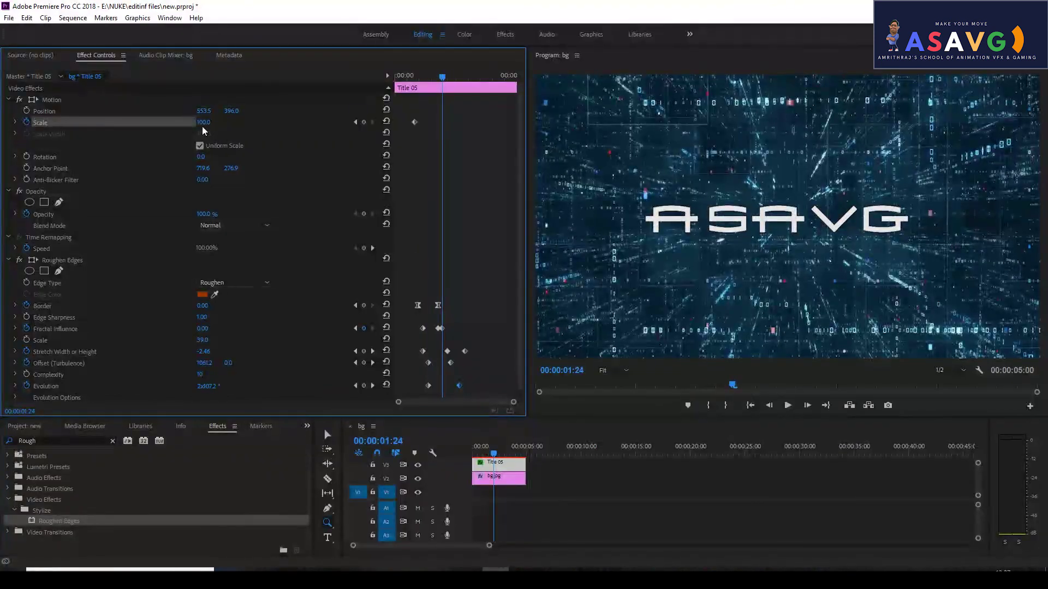
click(202, 122)
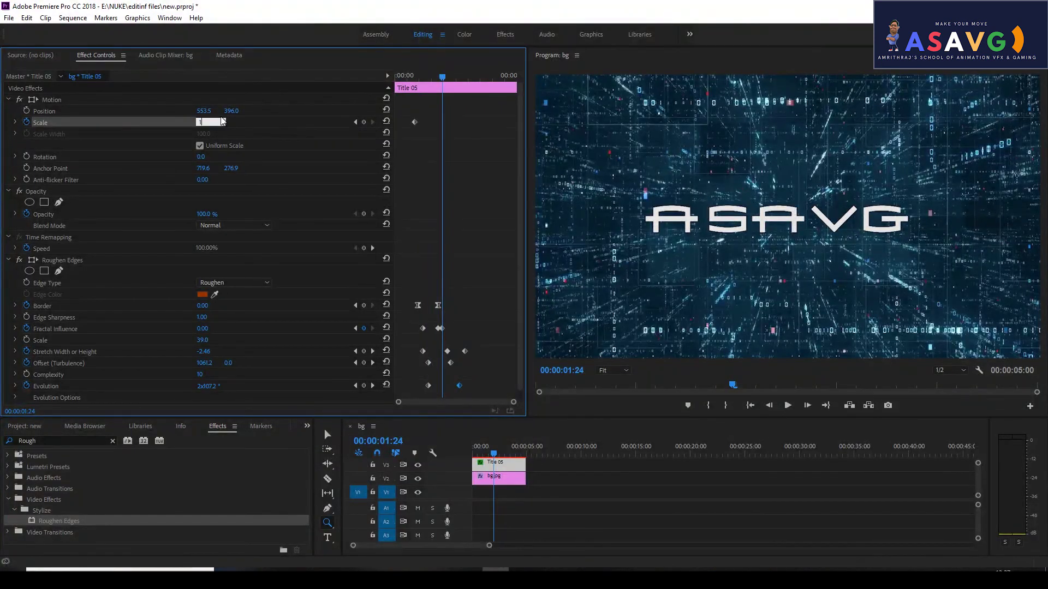
drag(427, 76, 415, 77)
drag(205, 124, 230, 124)
key(space)
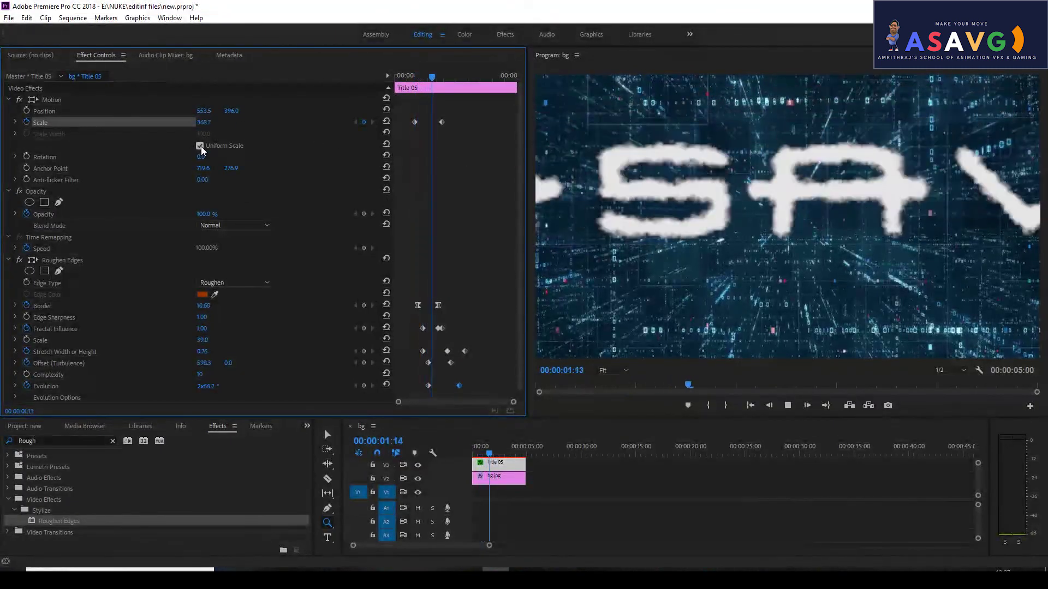
key(space)
drag(513, 457, 487, 456)
key(space)
key(space)
Move the later Roughen Edges keyframes and the last Scale keyframe further along in time, and replay the reveal.
drag(487, 389, 455, 311)
drag(442, 123, 465, 125)
key(space)
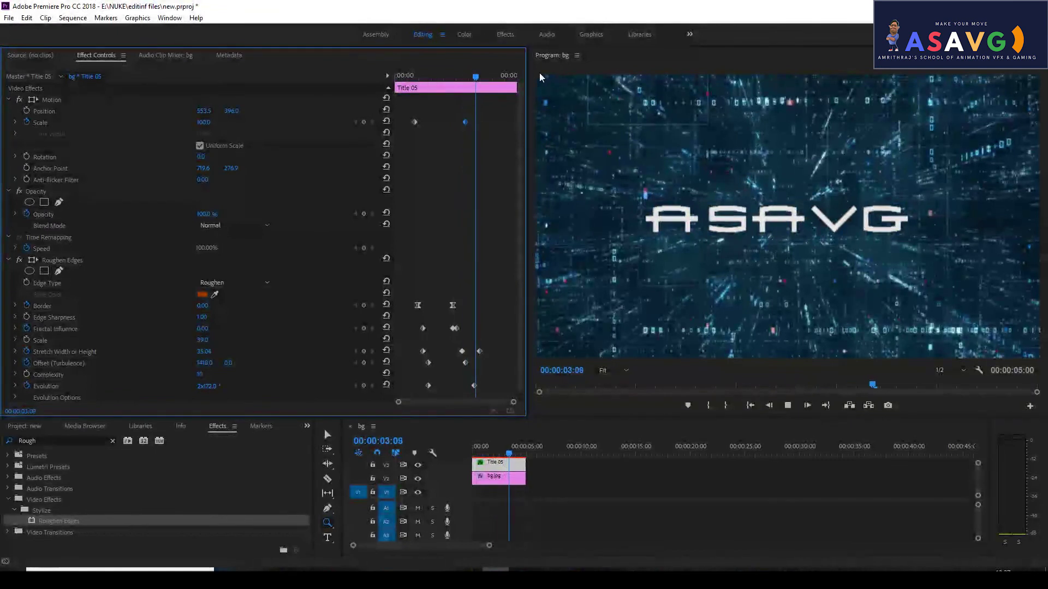
click(417, 75)
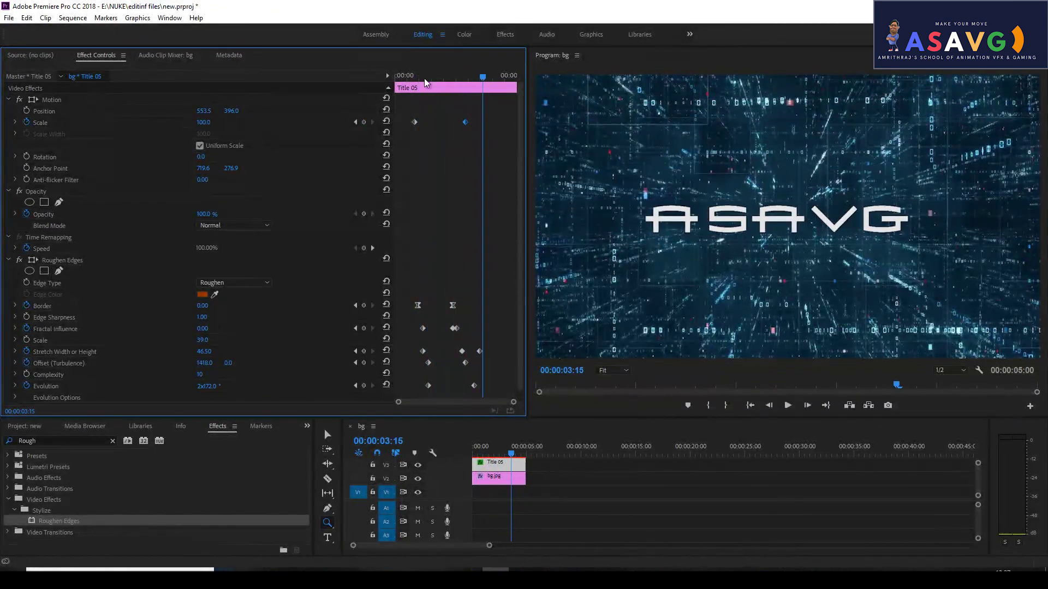
click(497, 451)
drag(498, 452, 484, 453)
key(space)
key(space)
Apply smooth interpolation to both Scale keyframes of Title 05.
click(476, 130)
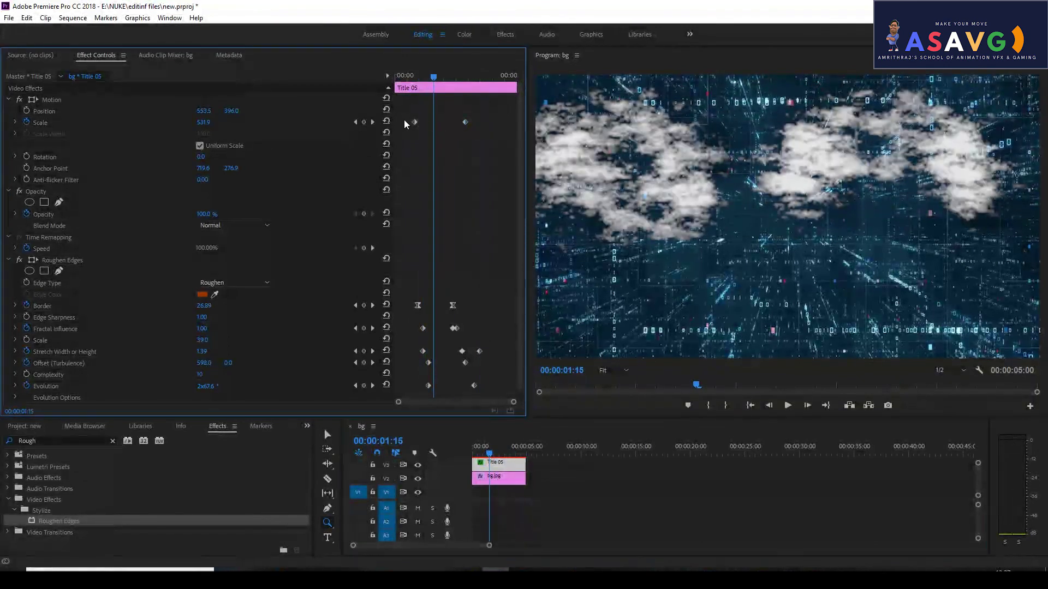
click(416, 123)
shift+click(465, 123)
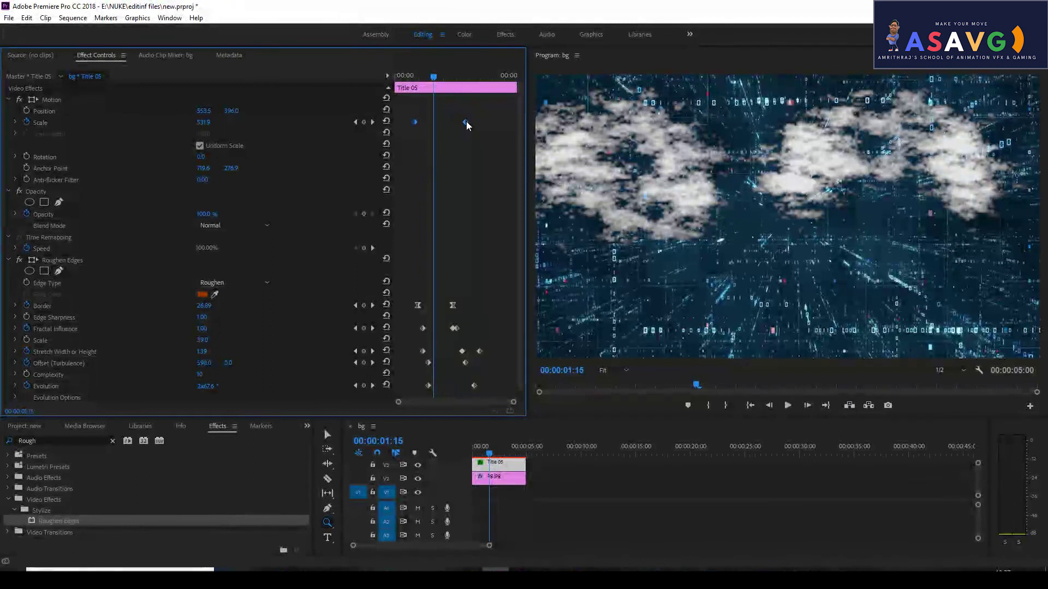
right_click(466, 122)
click(510, 278)
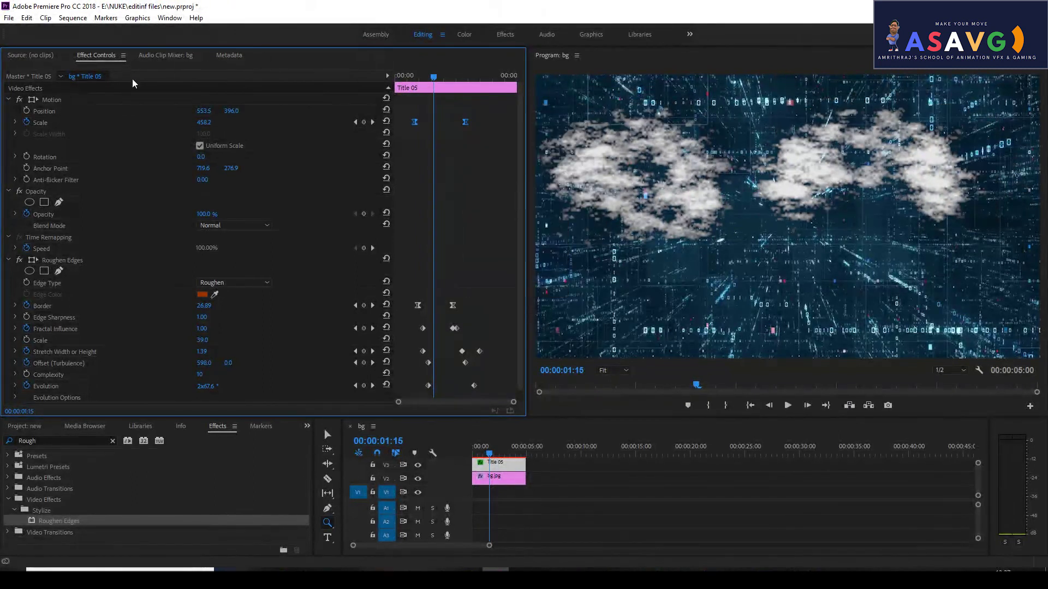
Lengthen the last Scale keyframe's incoming curve handle in the value graph for a softer slowdown, and play the reveal.
click(14, 123)
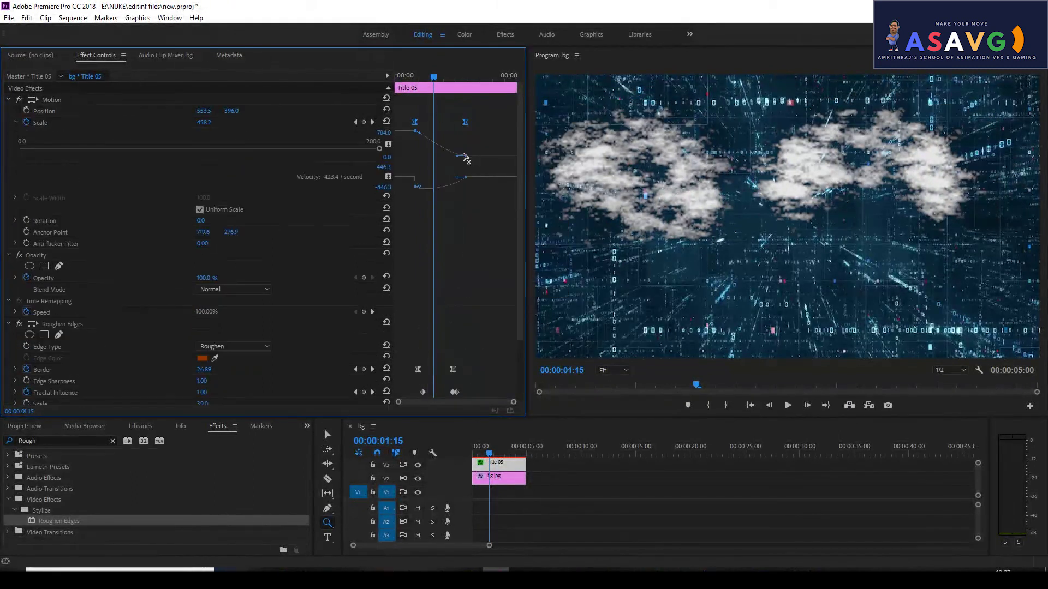
drag(457, 156, 440, 157)
key(ctrl+z)
key(space)
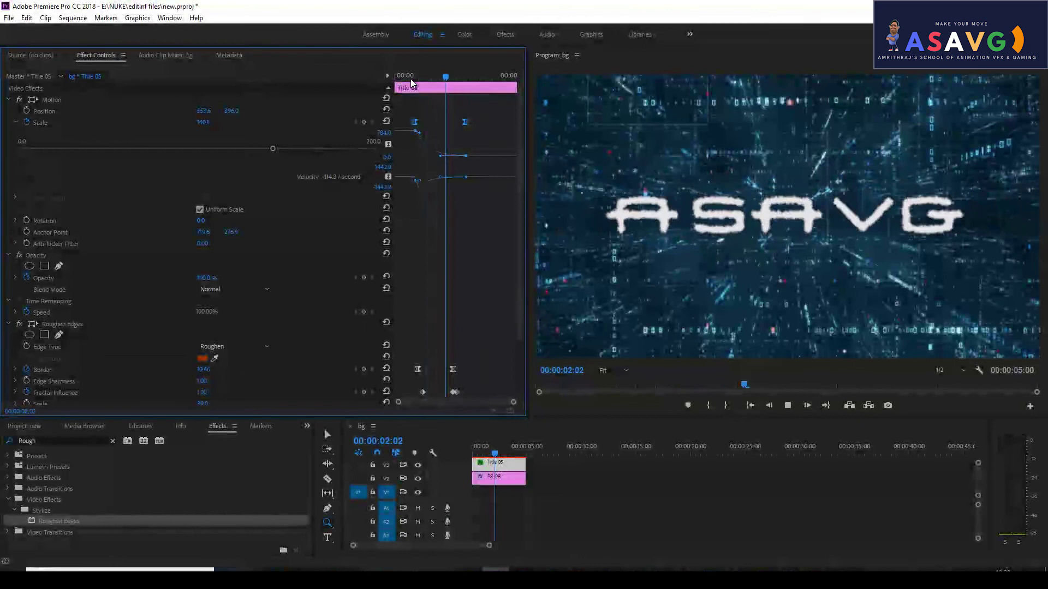
key(space)
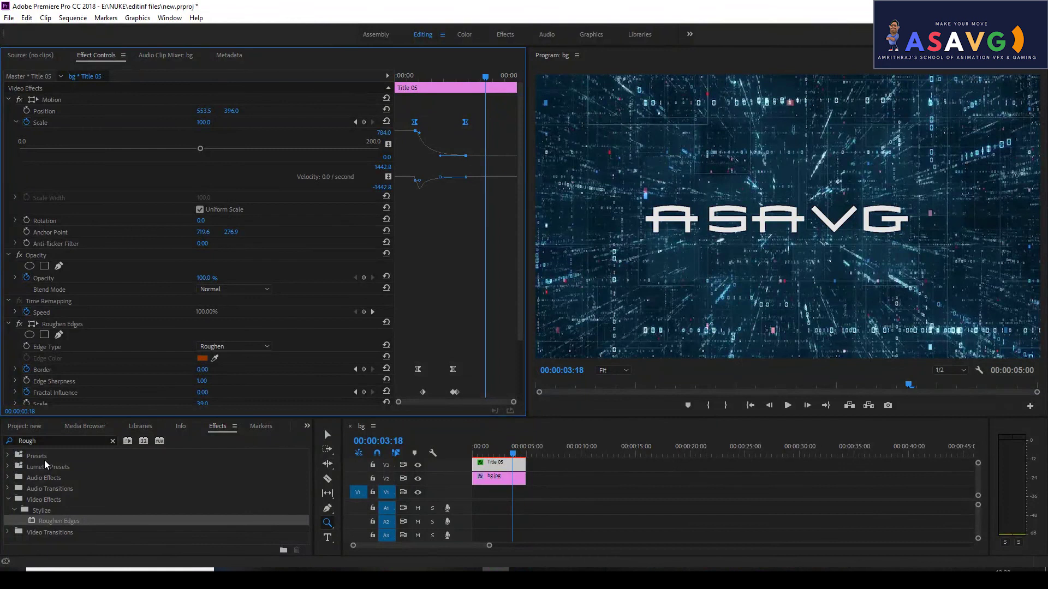
Save the animated Roughen Edges effect as a Scale-type preset, naming it with the creator's name followed by "2 effects".
click(487, 450)
drag(489, 452, 496, 453)
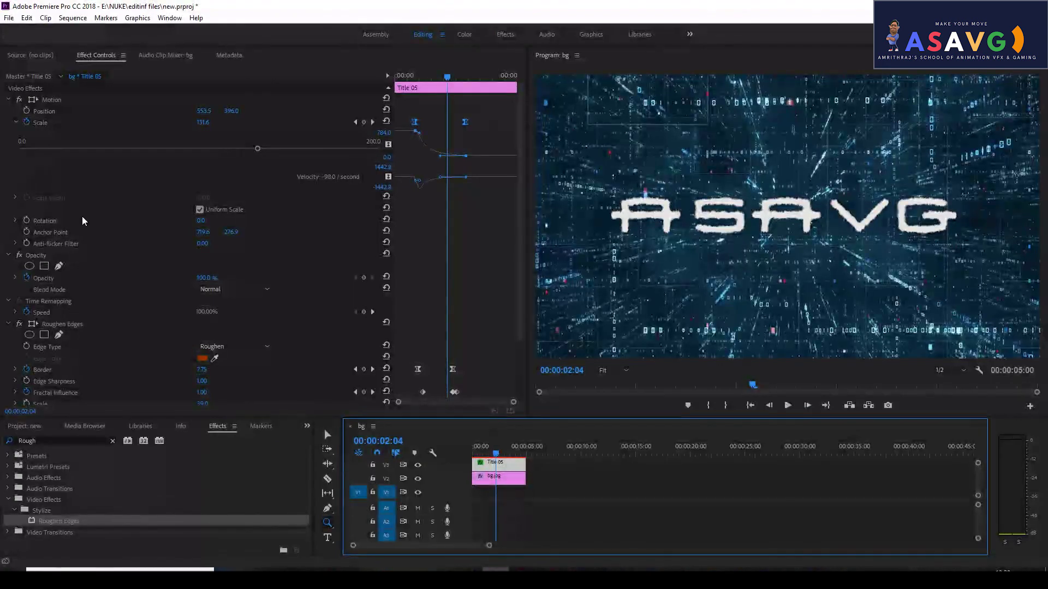
click(73, 323)
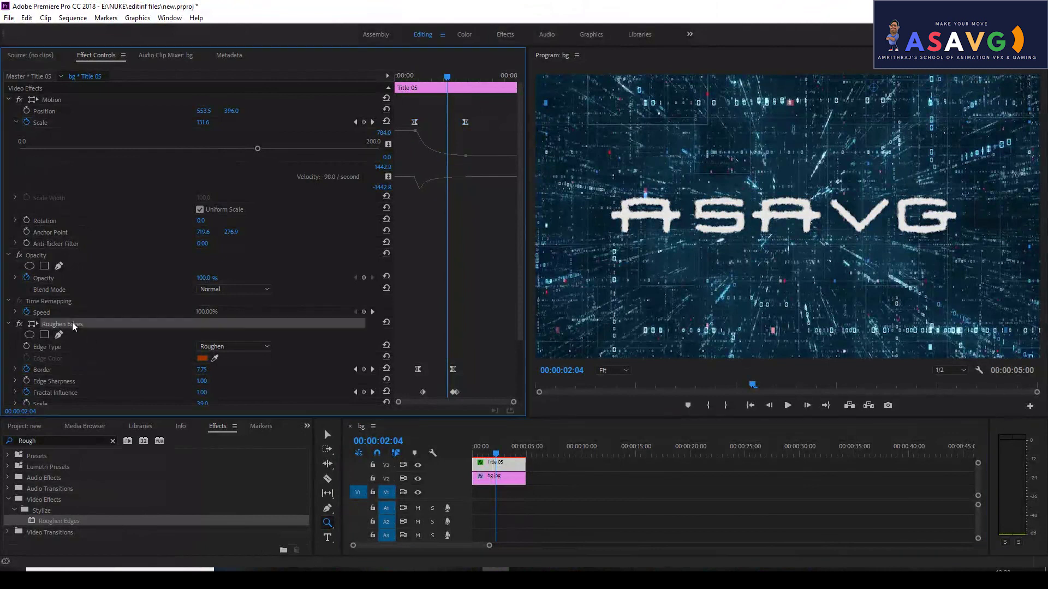
right_click(72, 323)
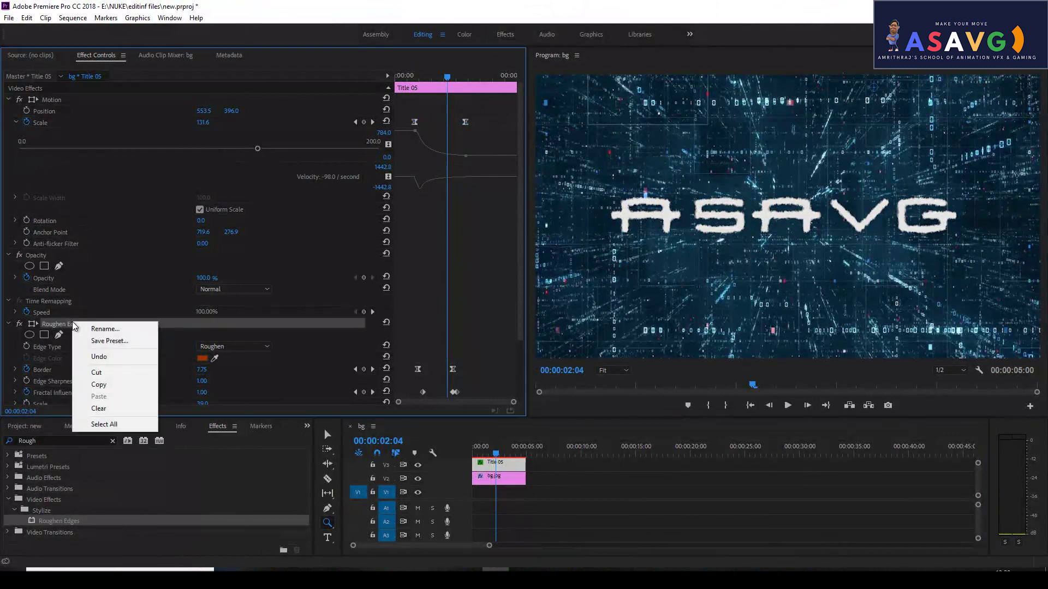
click(104, 340)
text(amrith)
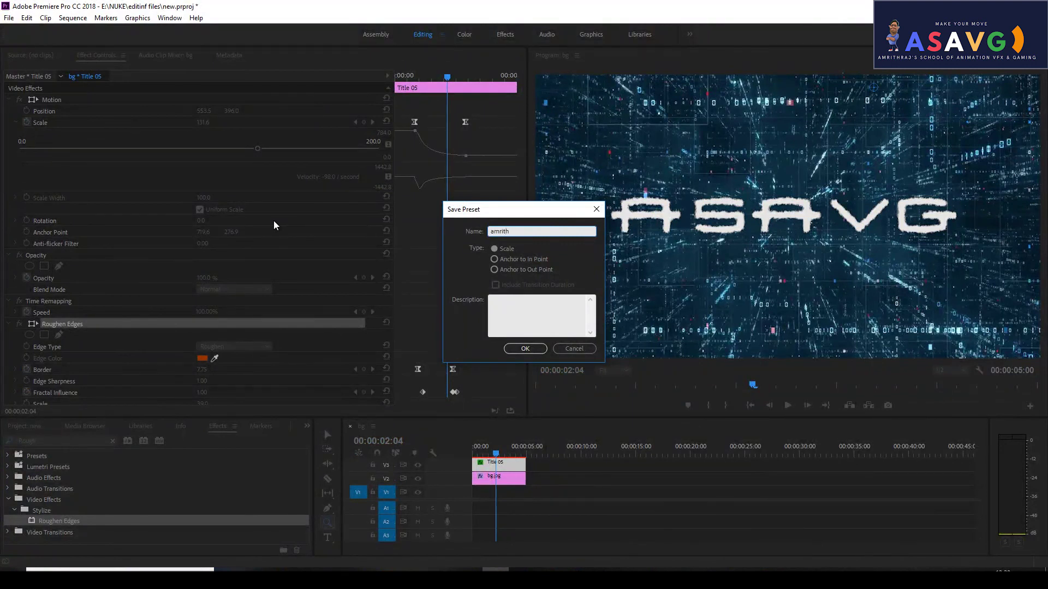
text(2 effects)
click(526, 348)
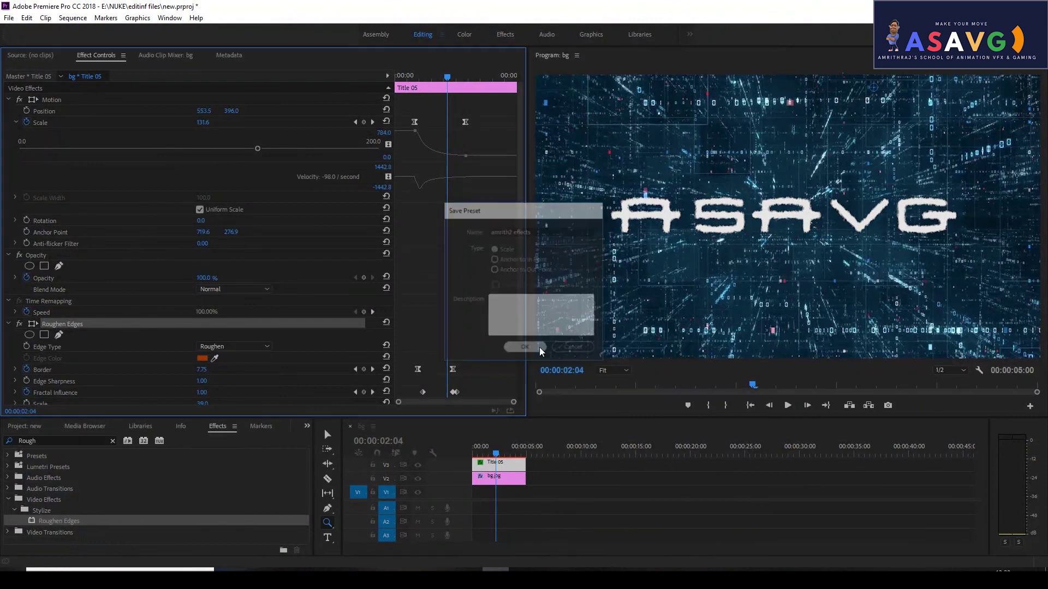
Place Title 04 on track V3 near 00:00:11:00 and put a copy of bg.jpg beneath it on V2.
click(306, 426)
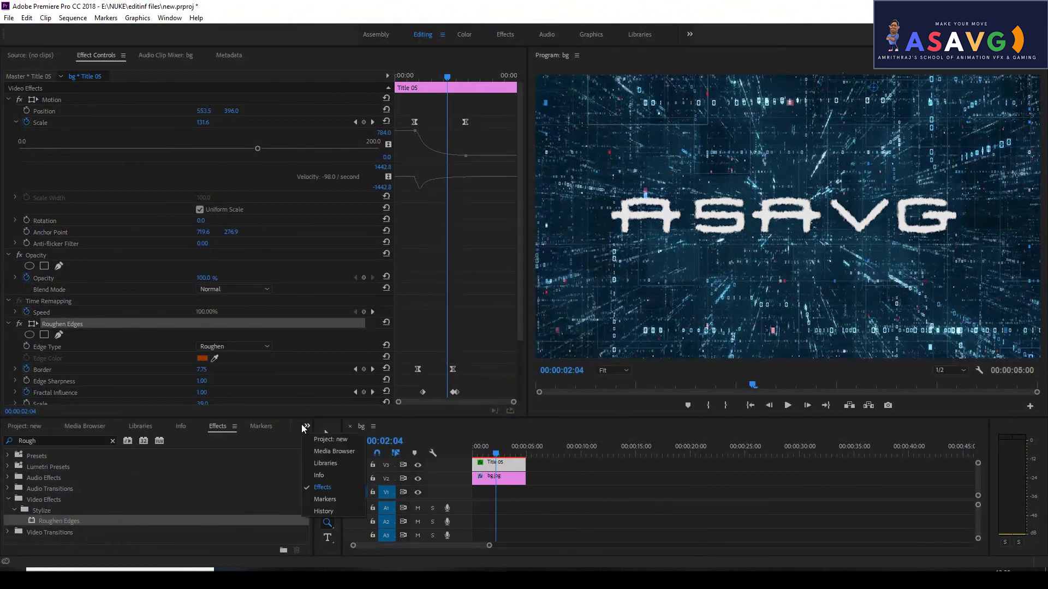
click(323, 441)
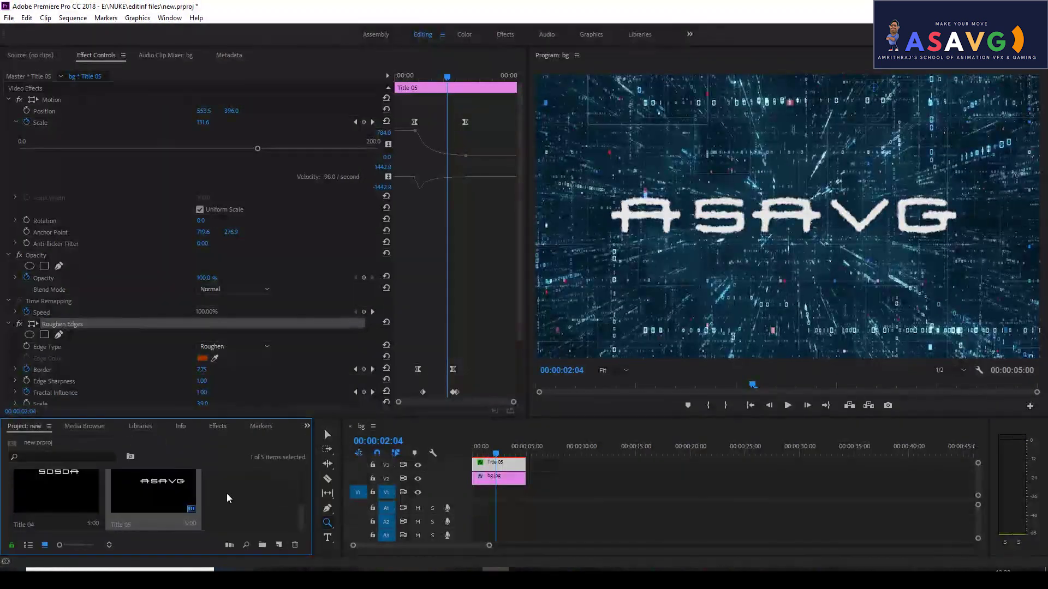
click(25, 485)
drag(629, 430, 603, 446)
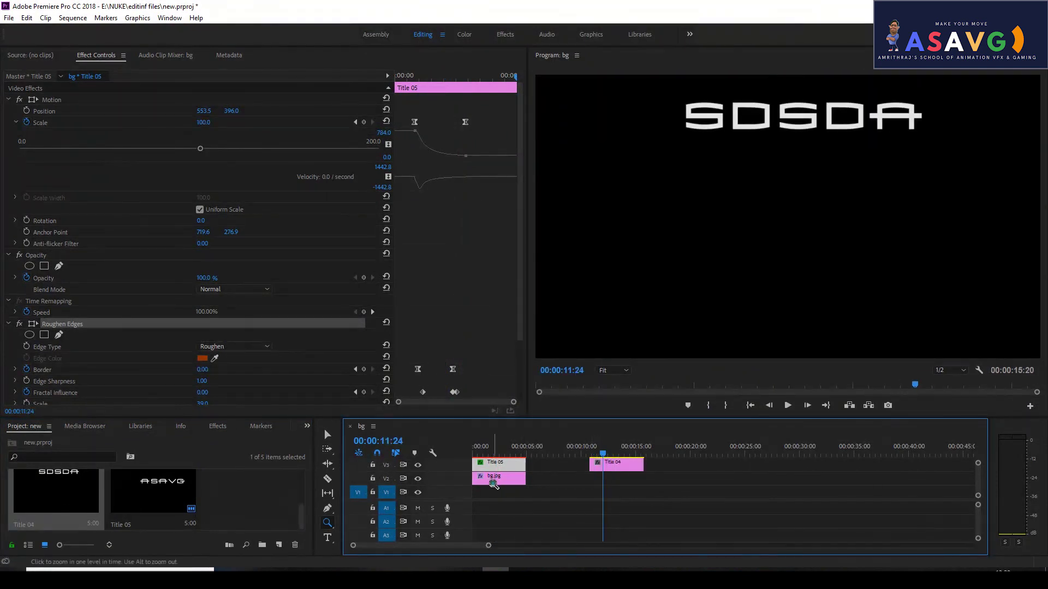
click(327, 434)
drag(505, 481, 607, 453)
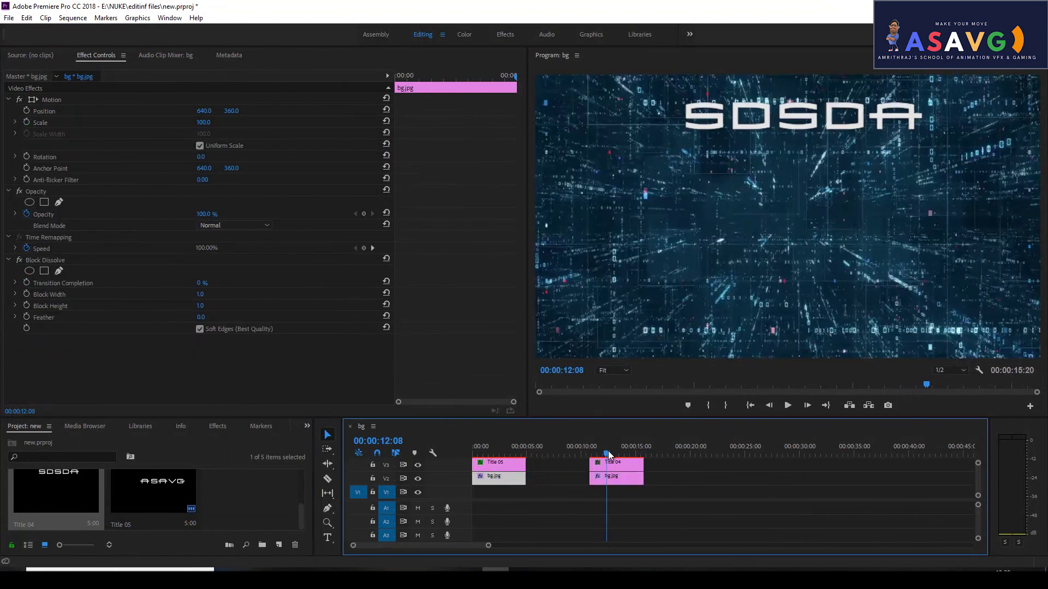
Move Title 04 down to the middle of the frame, at Position 635.8, 625.8.
click(608, 463)
click(320, 100)
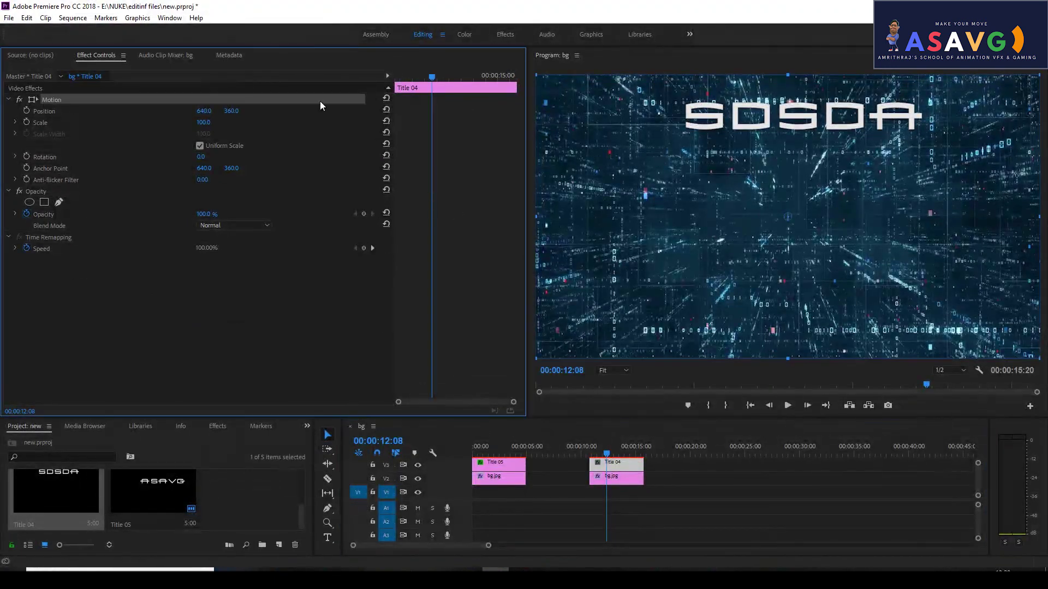
drag(767, 119, 774, 194)
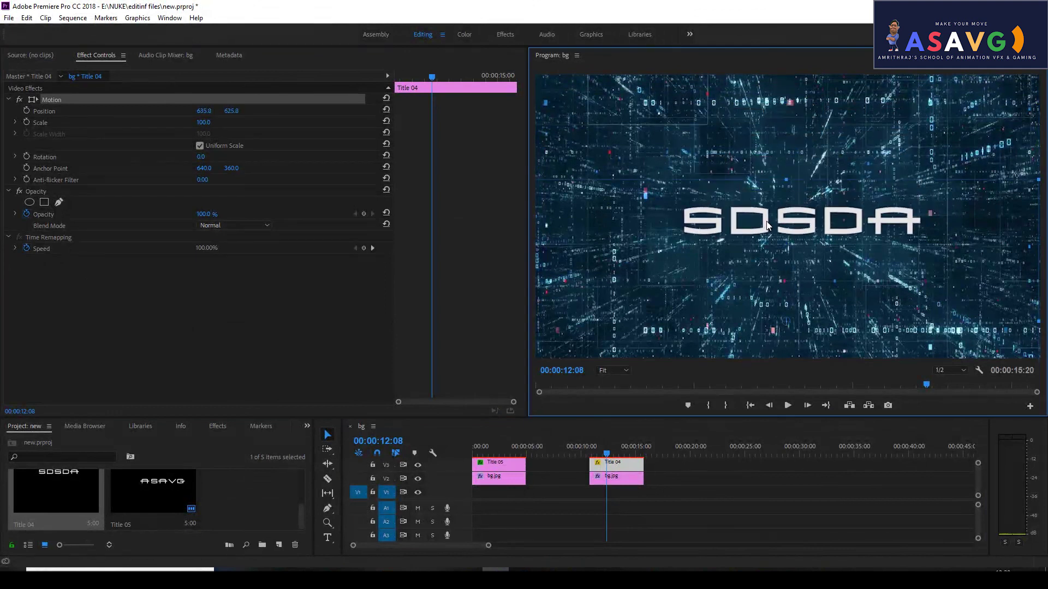
Search the effects for the saved Roughen Edges preset and apply it to Title 04.
click(219, 426)
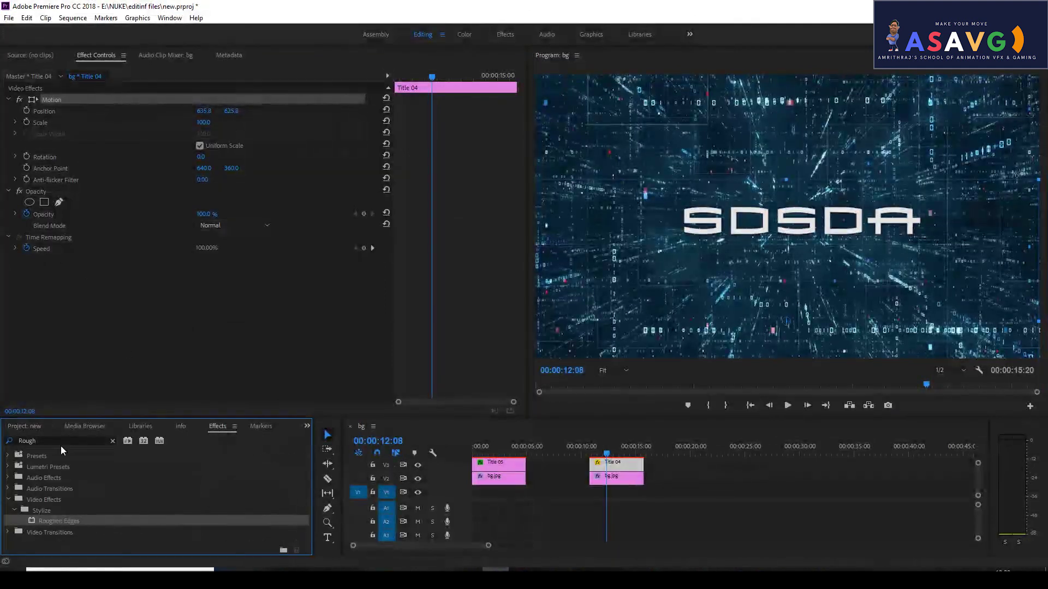
drag(60, 440, 3, 441)
text(aamrith)
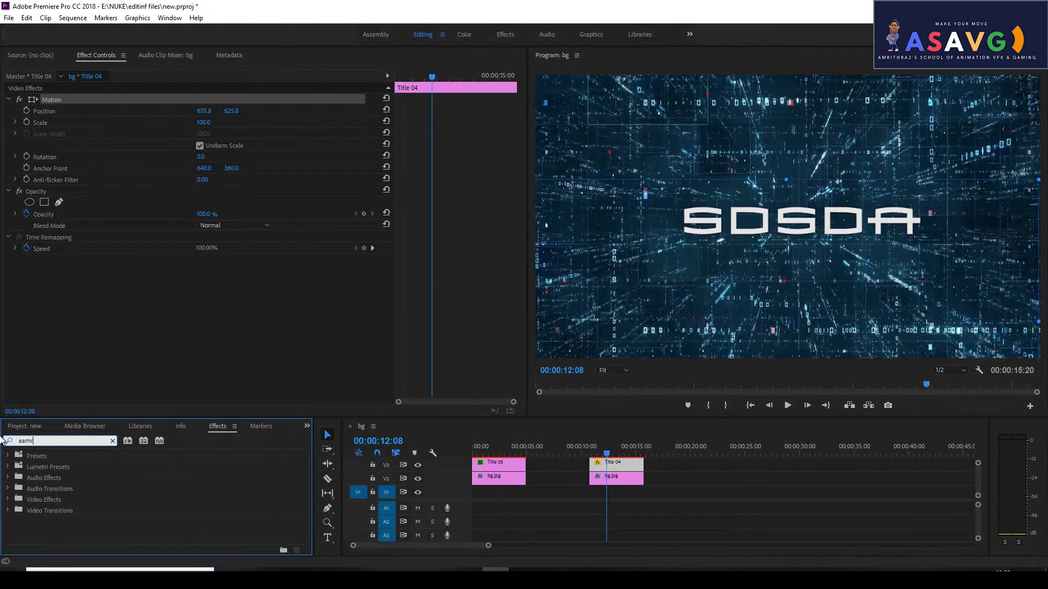
key(BackSpace)
key(BackSpace)
key(BackSpace)
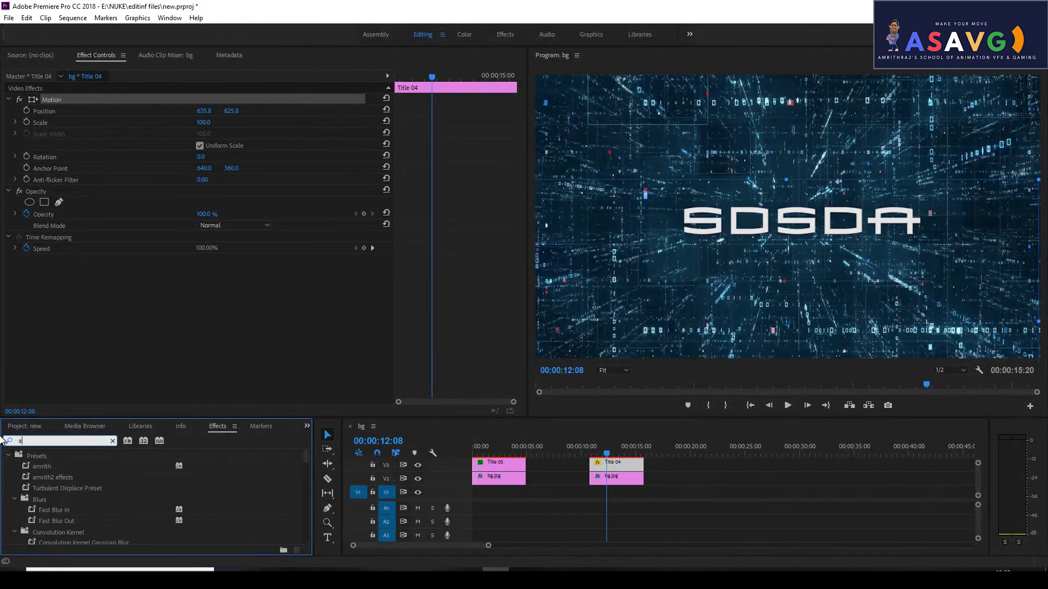
text(ith)
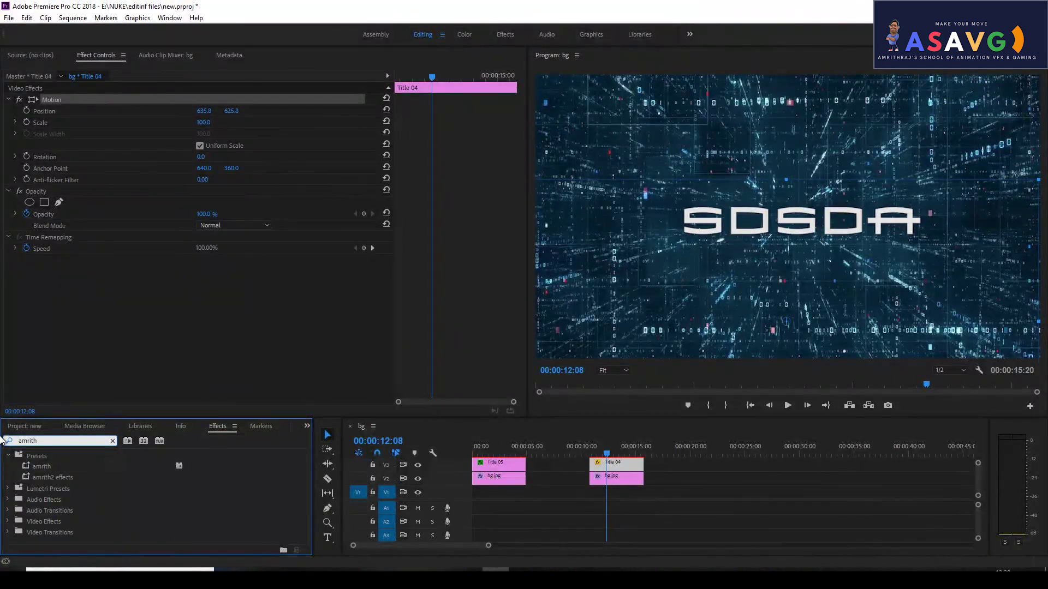
drag(51, 476, 596, 455)
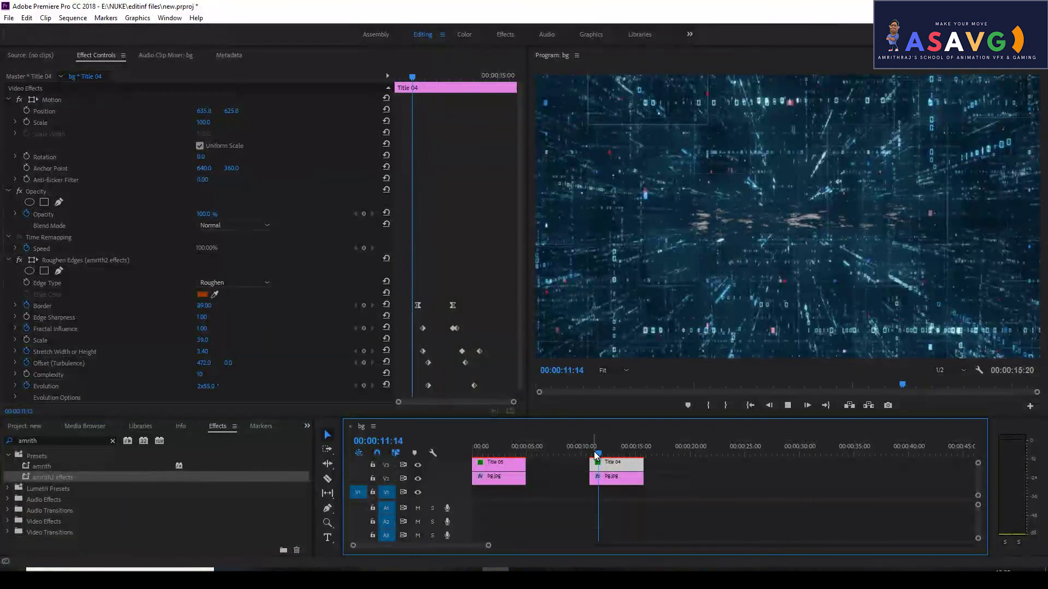
Replay the Title 04 reveal to check the applied Roughen Edges preset.
key(space)
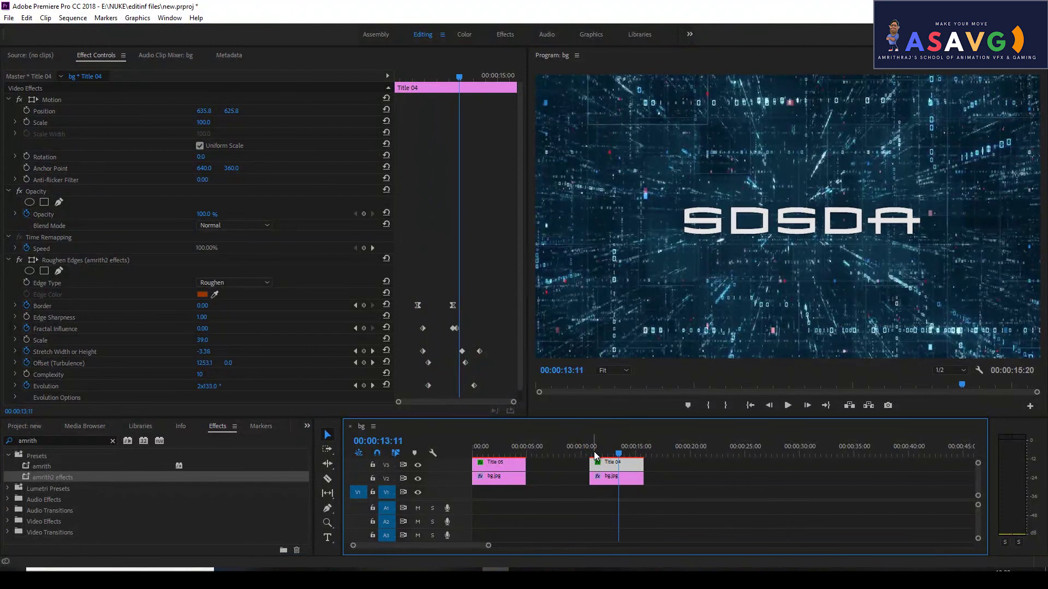
click(595, 454)
key(space)
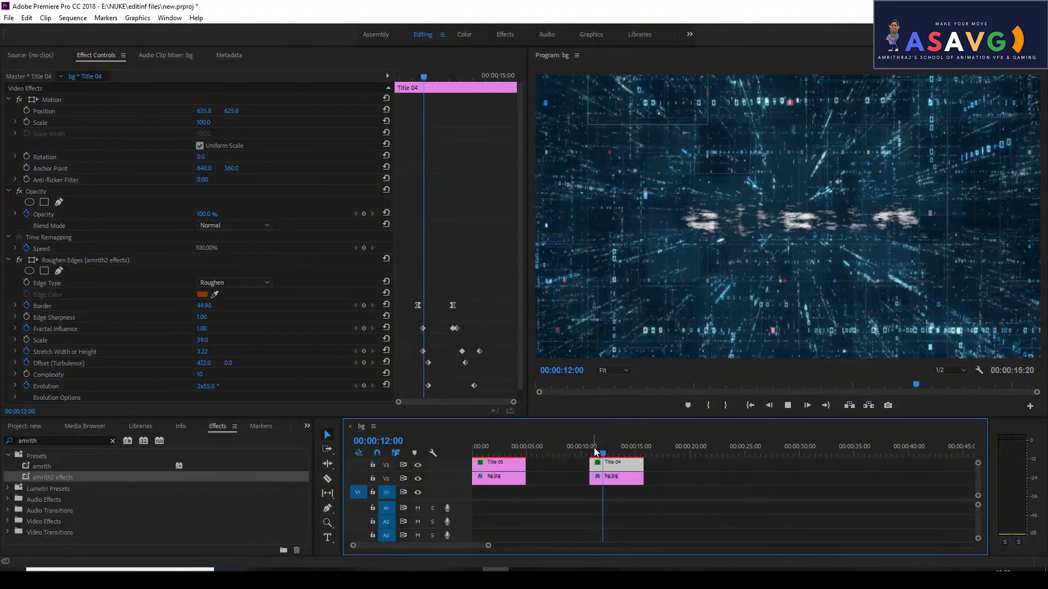
key(space)
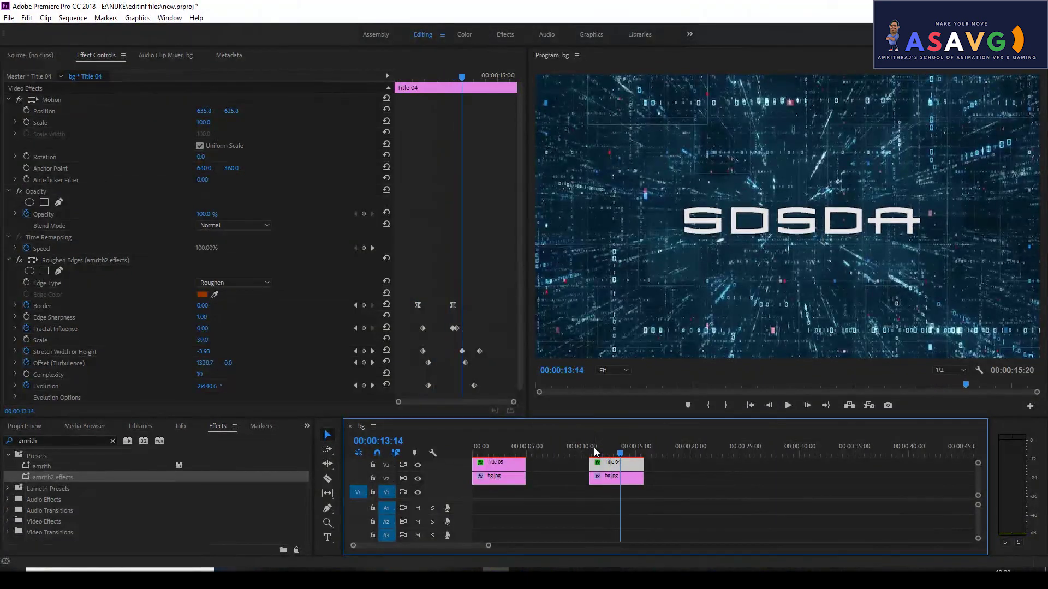